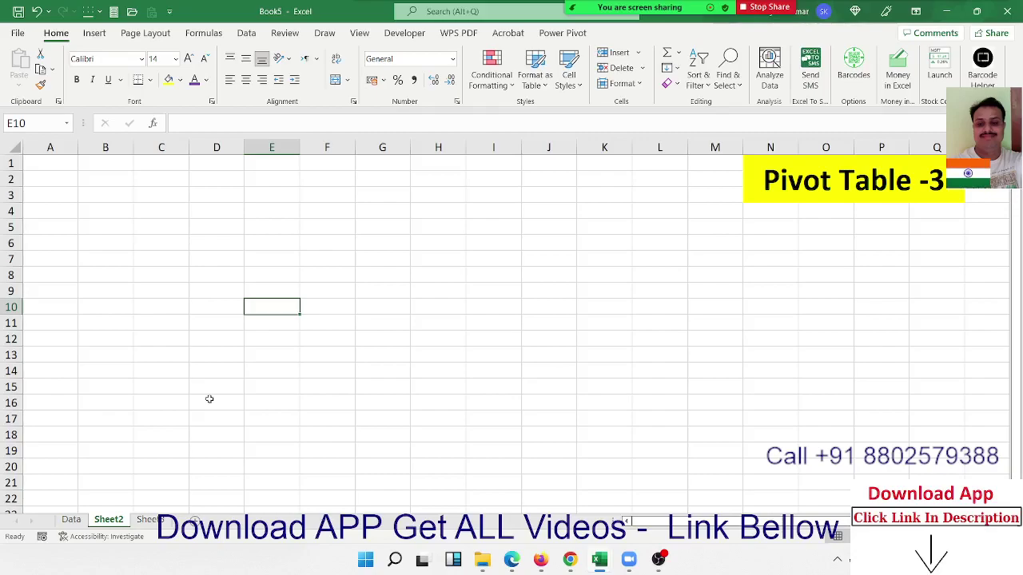
Step: Switch to the Data sheet and review its column headers and the Year, Month and Day formulas
click(80, 520)
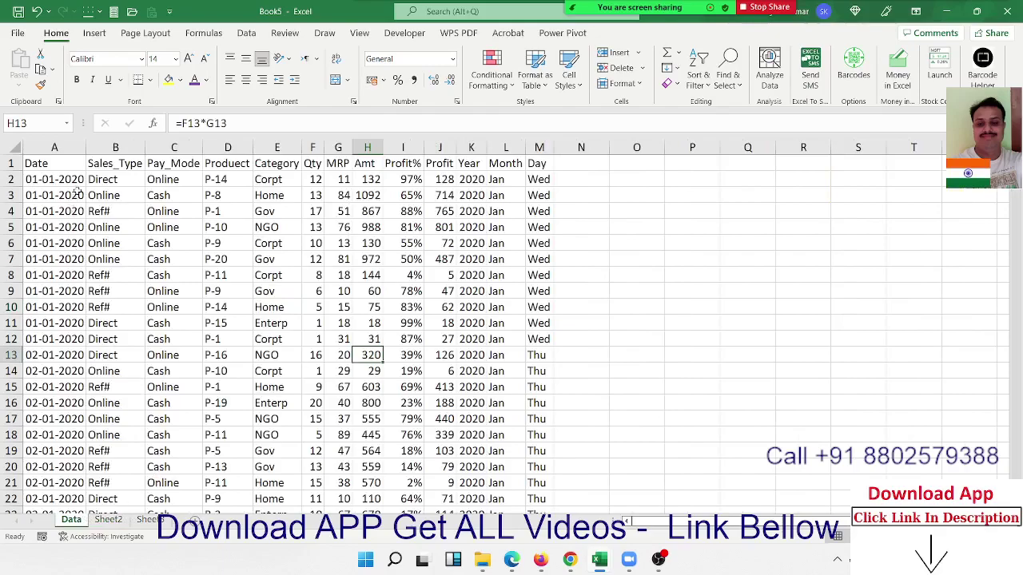
click(115, 163)
click(173, 163)
click(232, 163)
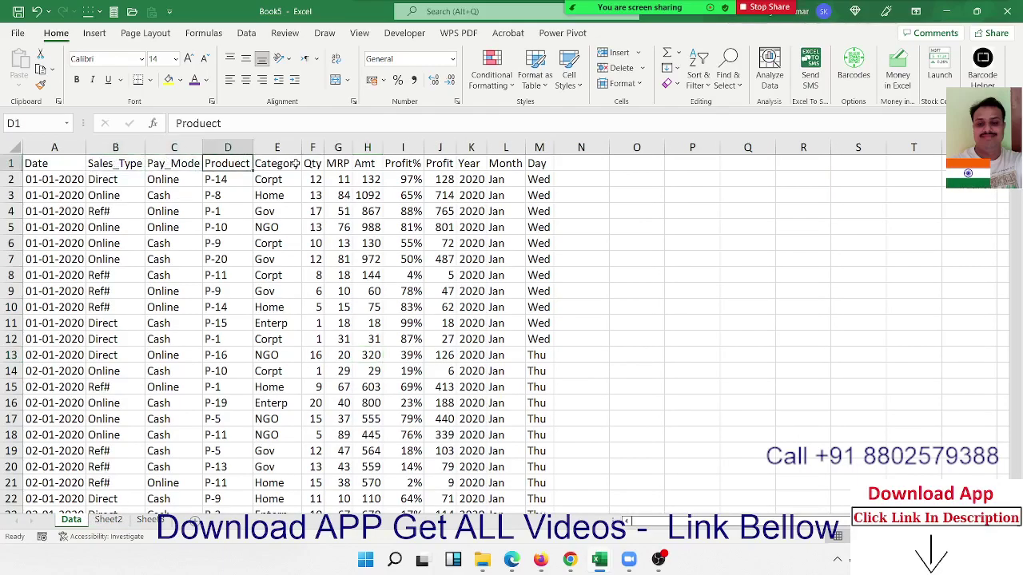
click(276, 163)
click(339, 163)
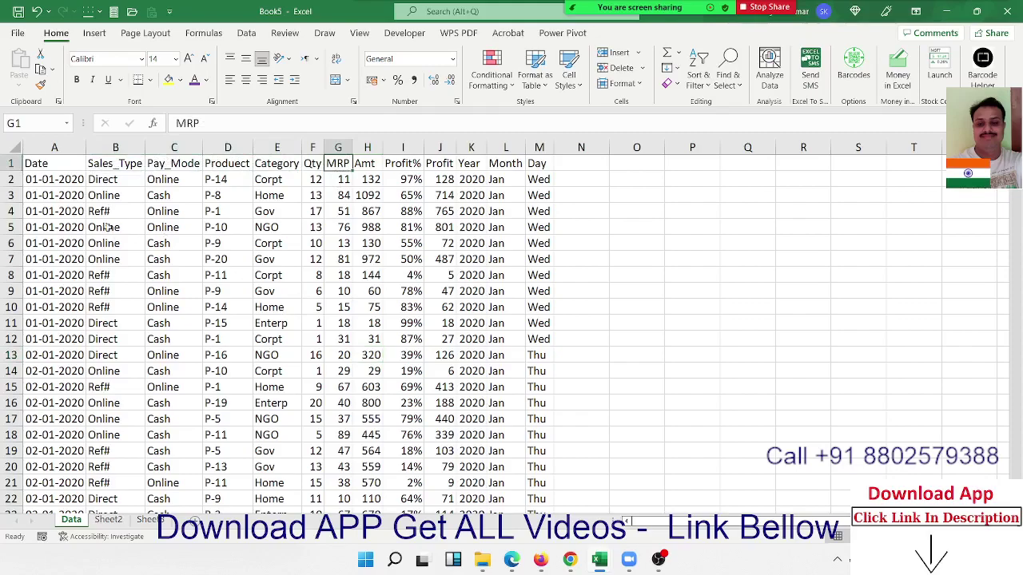
drag(54, 179, 54, 323)
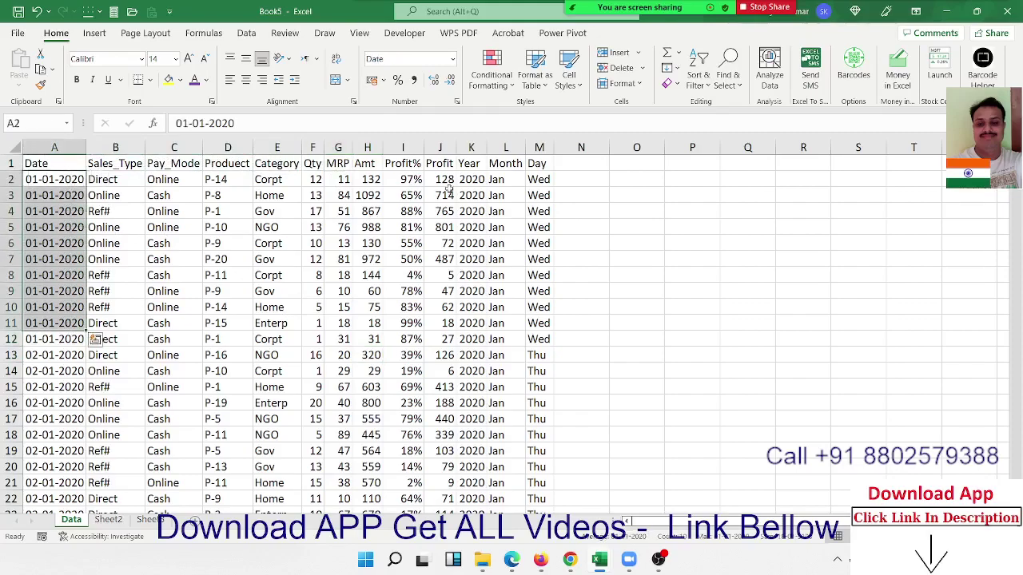
mouse_move(471, 179)
mouse_down()
mouse_move(472, 227)
mouse_move(496, 227)
mouse_up()
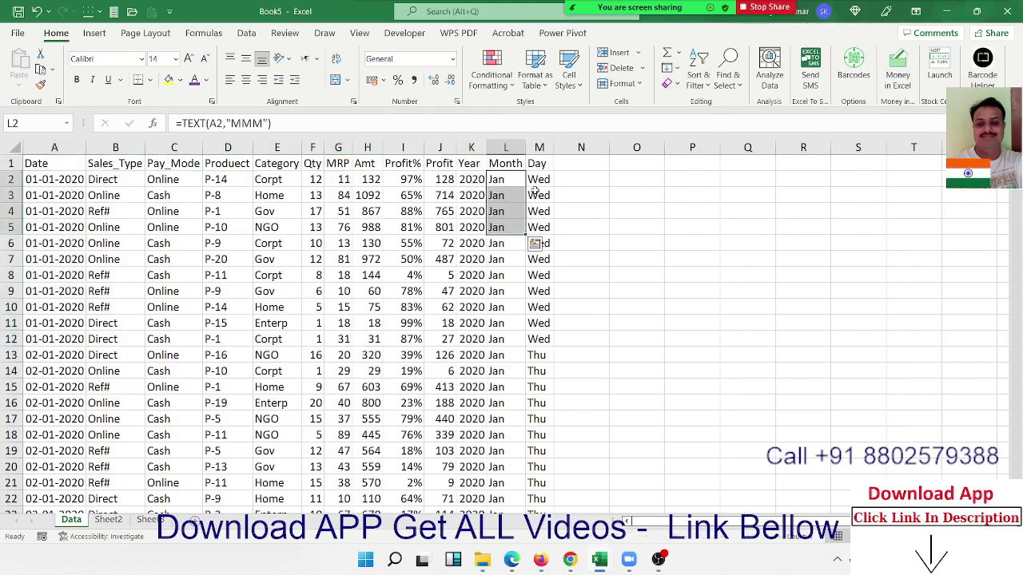
drag(536, 192, 535, 211)
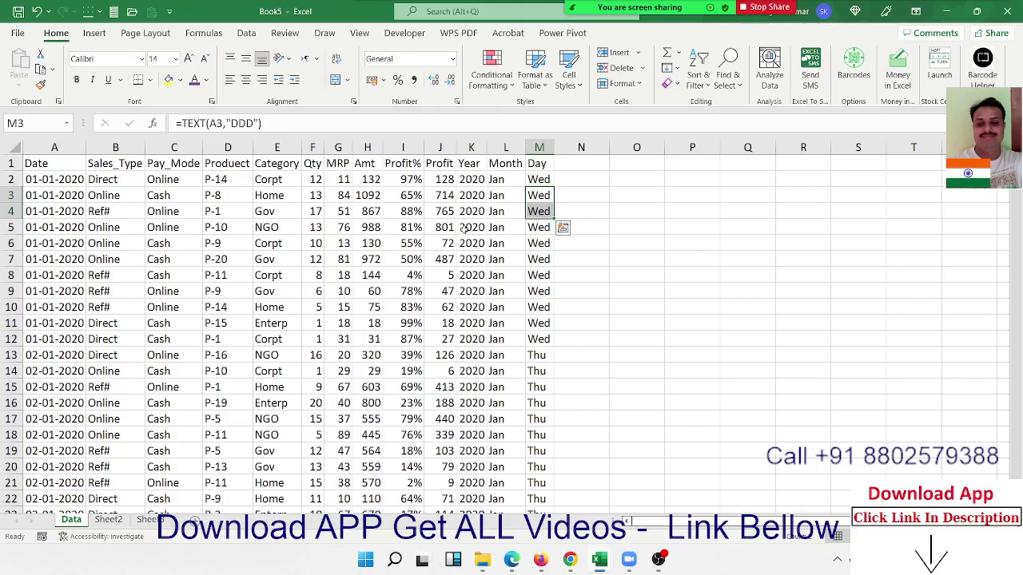
drag(469, 147, 508, 142)
Step: Select the whole sales table from the Date header in A1 to the last row
click(47, 167)
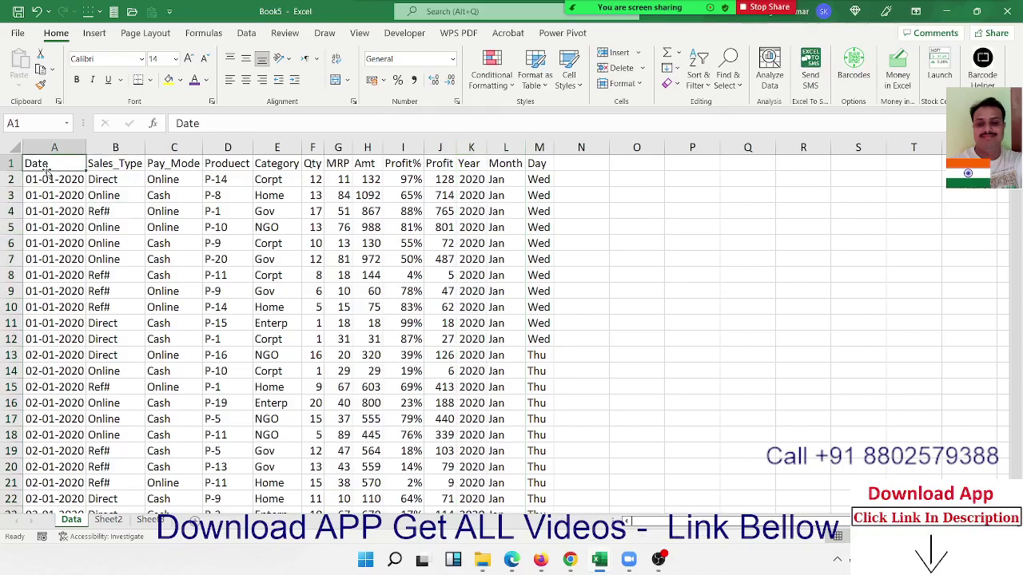
key(ctrl+shift+Right)
key(ctrl+shift+Down)
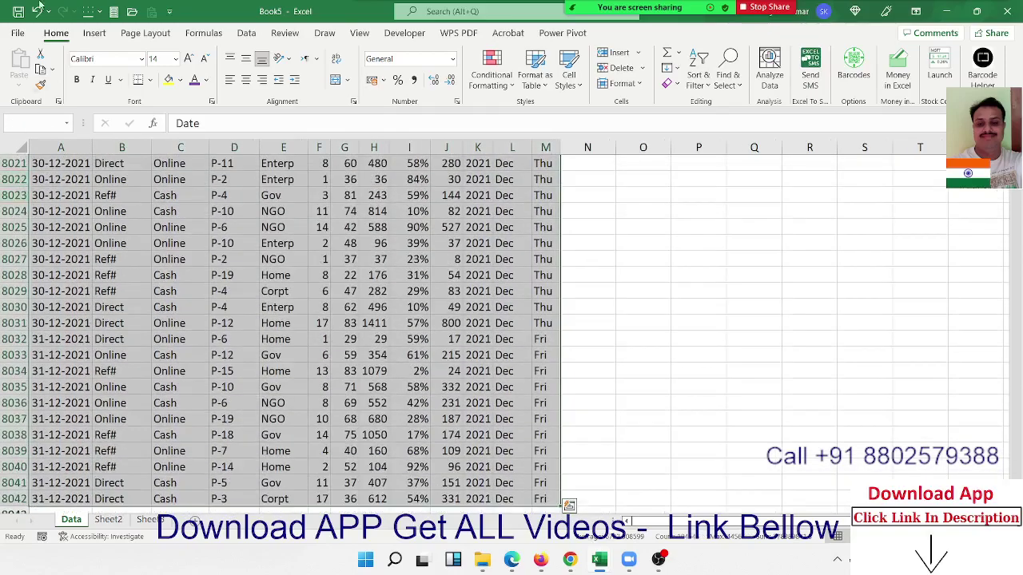
Step: Insert an empty PivotTable from Data range A1:M8042, placed at Sheet2 cell A1
click(95, 33)
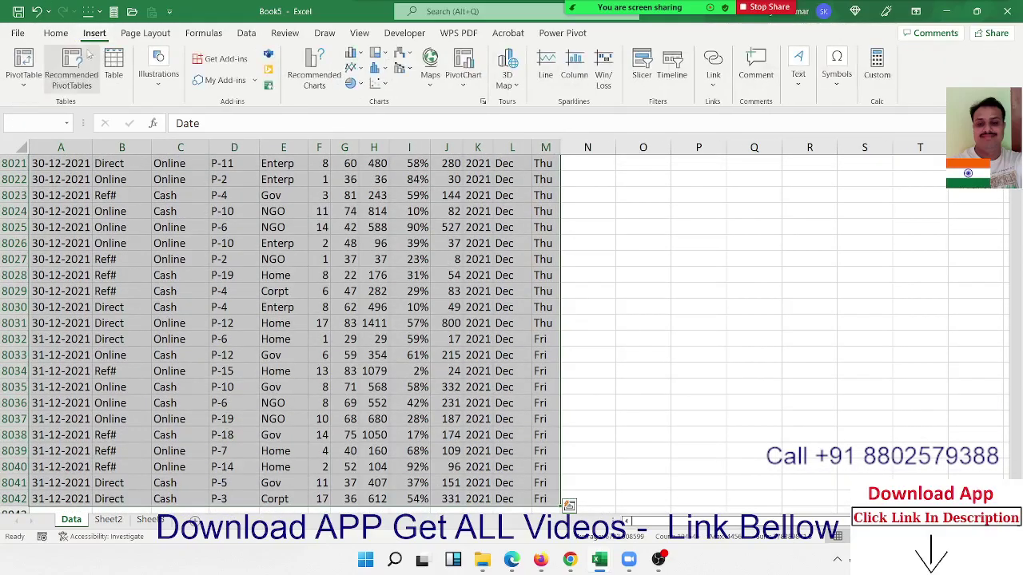
click(24, 62)
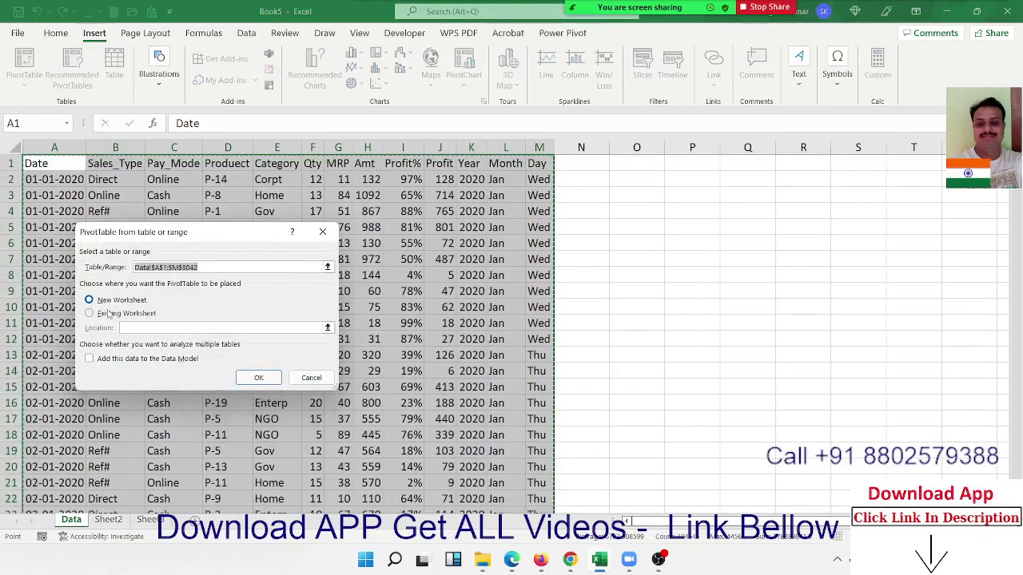
click(109, 519)
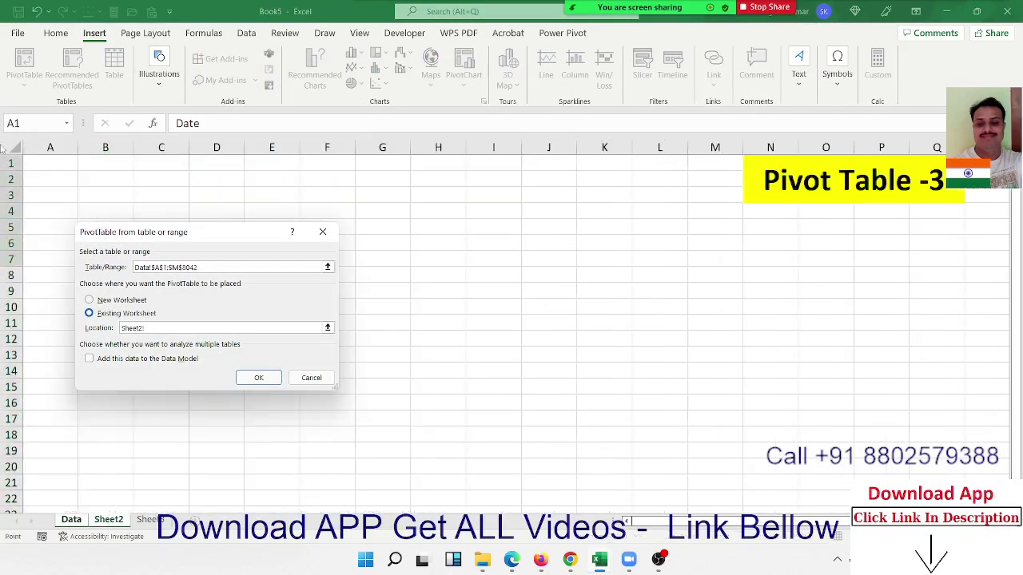
click(35, 162)
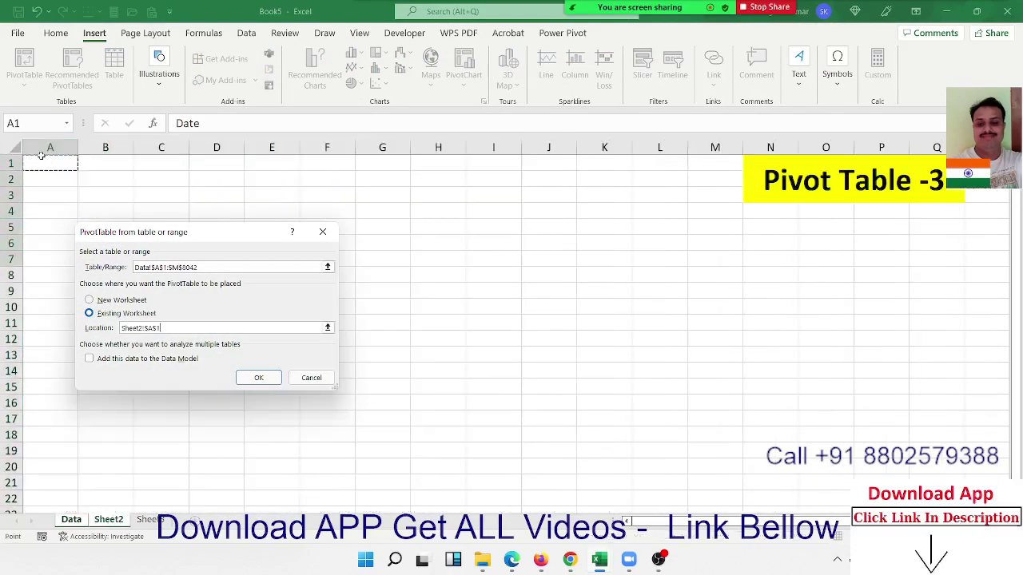
click(258, 378)
click(564, 225)
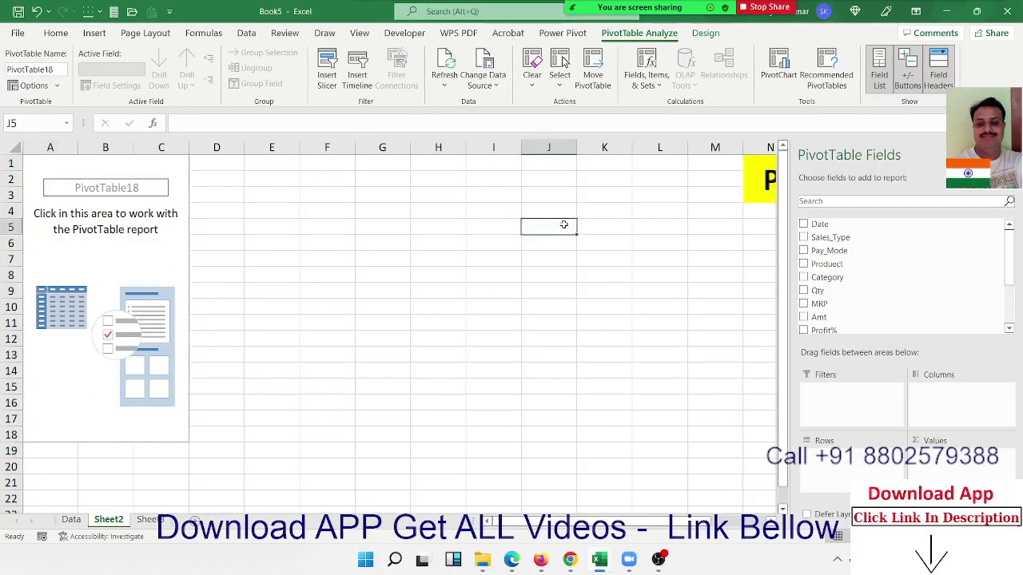
Step: Put Category in Rows and Amt in Values, discarding a trial Product row field
click(47, 241)
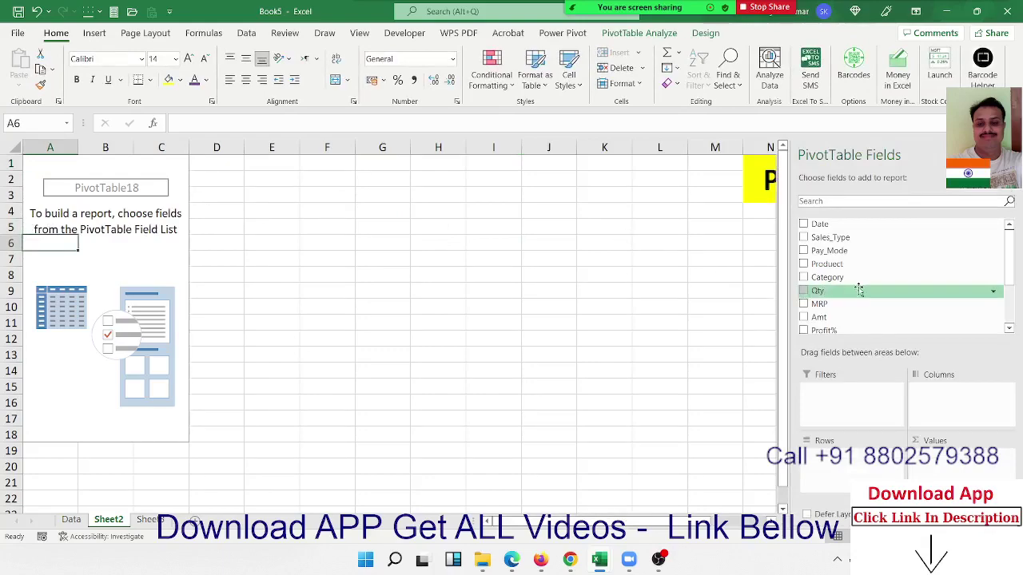
drag(849, 270, 847, 451)
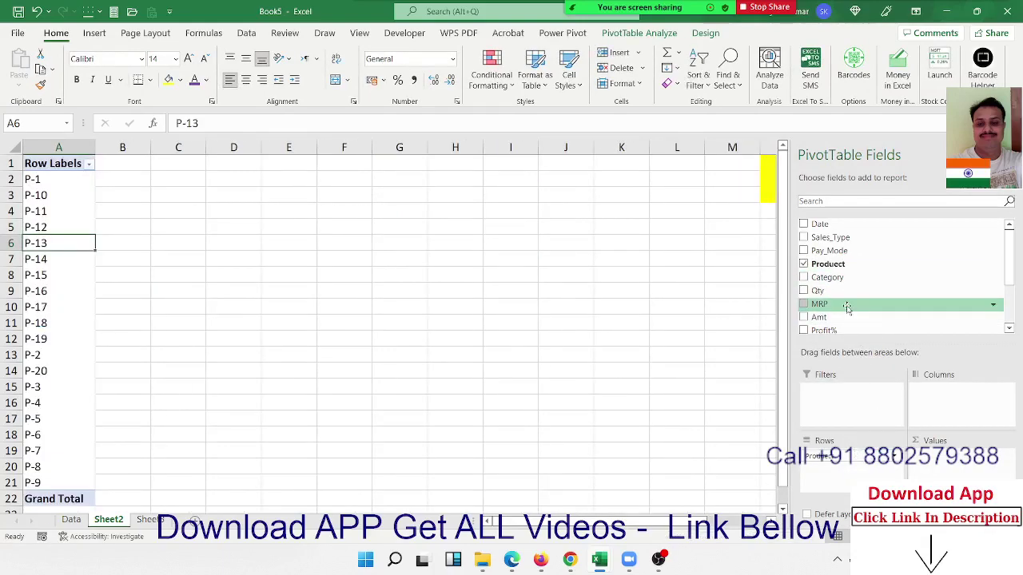
mouse_move(846, 459)
mouse_down()
mouse_move(887, 260)
mouse_move(840, 496)
mouse_move(849, 463)
mouse_up()
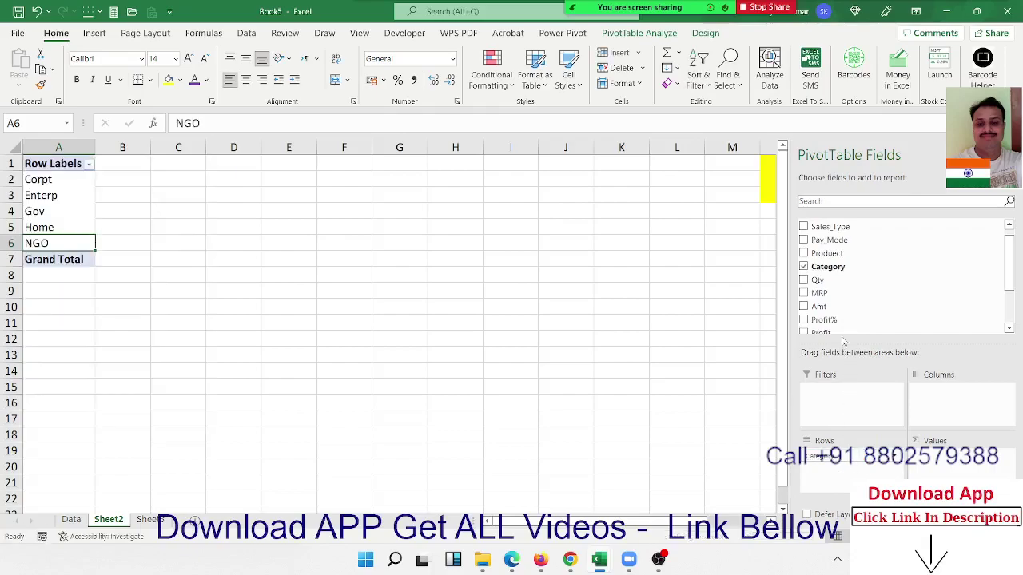
drag(827, 307, 939, 463)
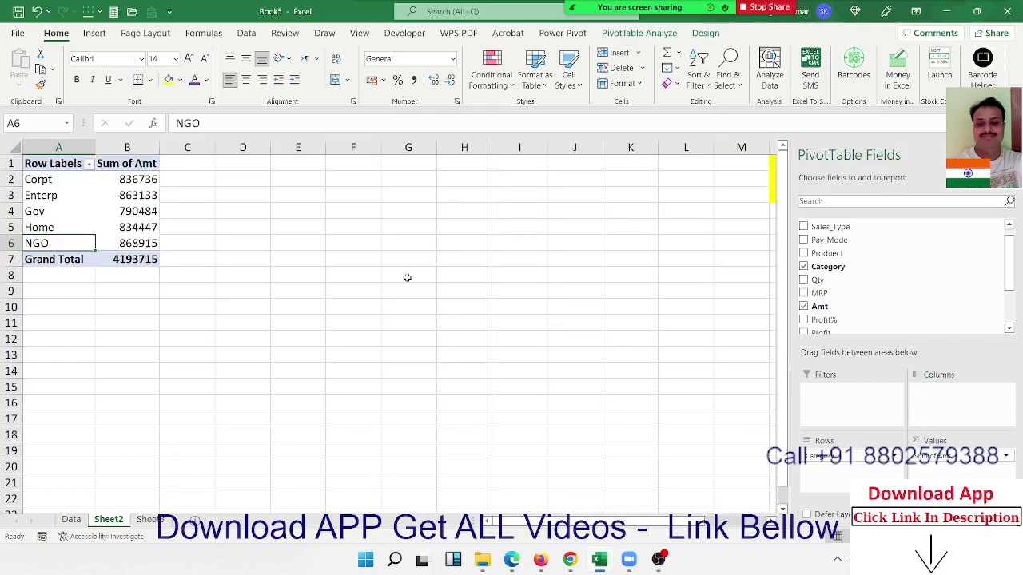
Step: Sort the categories by Sum of Amt from largest to smallest, so NGO leads
right_click(151, 183)
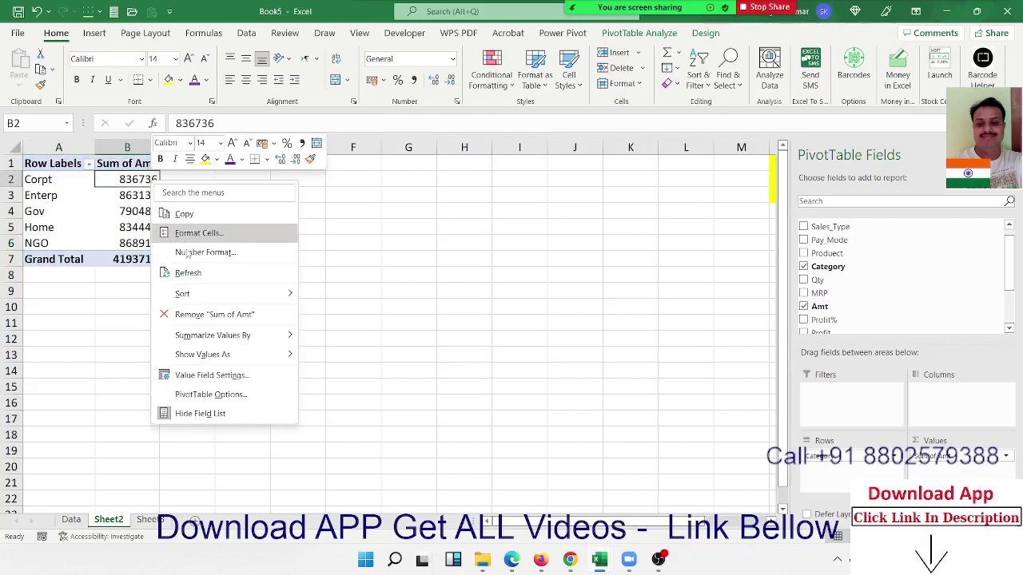
mouse_move(193, 293)
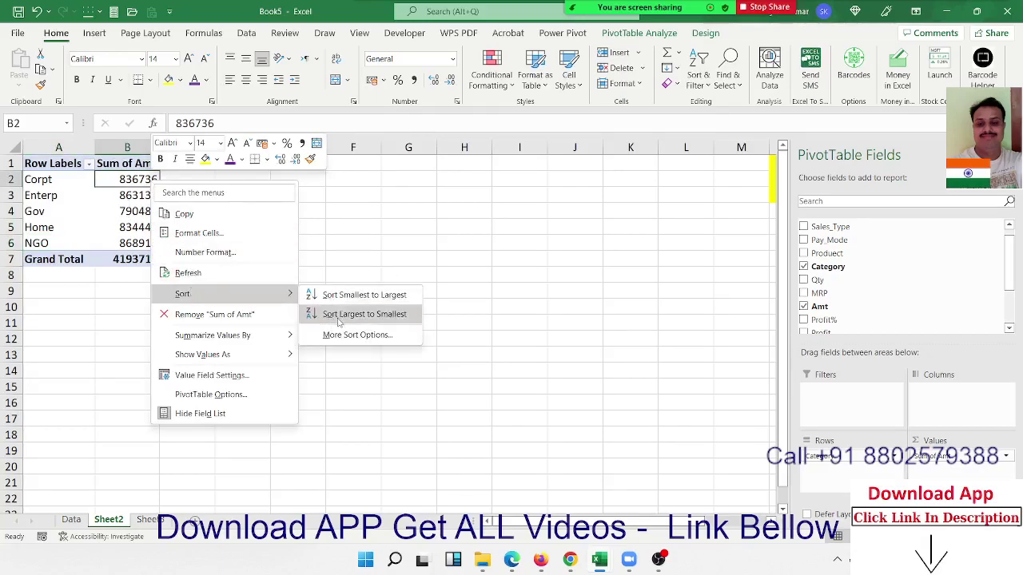
click(339, 319)
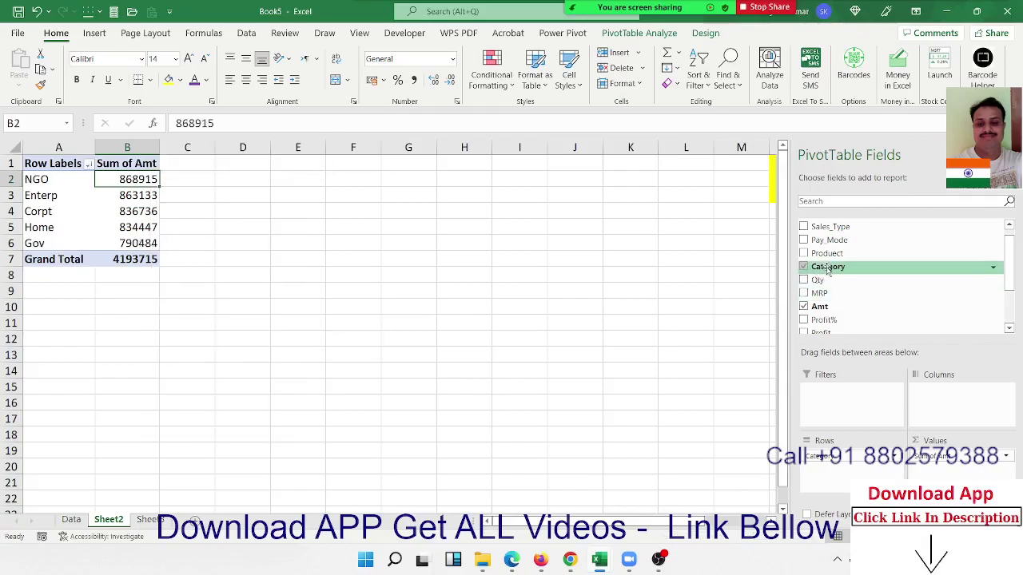
Step: Nest Sales_Type under Category and sort sales types smallest to largest by amount
mouse_move(831, 227)
mouse_down()
mouse_move(871, 467)
mouse_move(855, 469)
mouse_up()
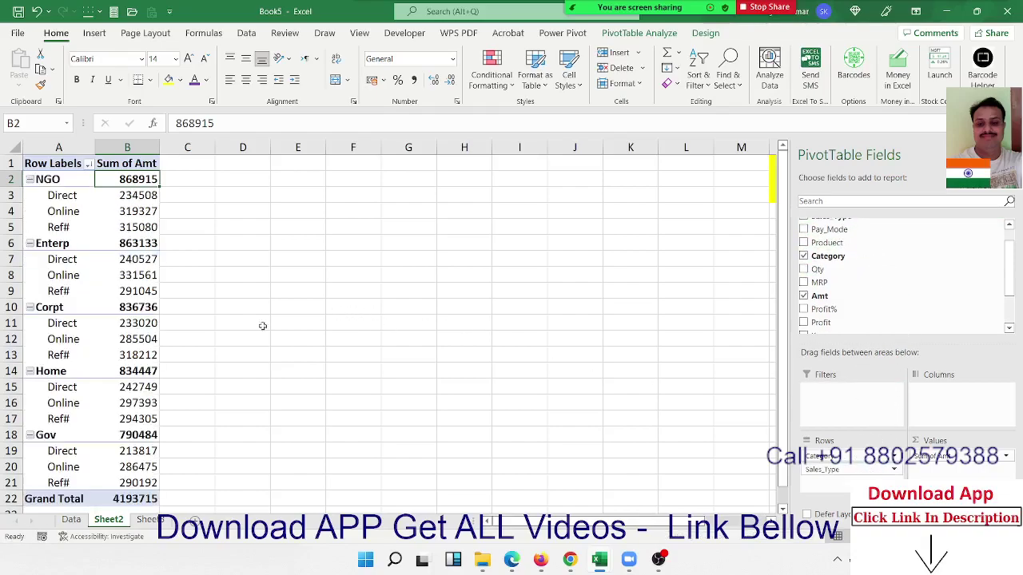
mouse_move(158, 274)
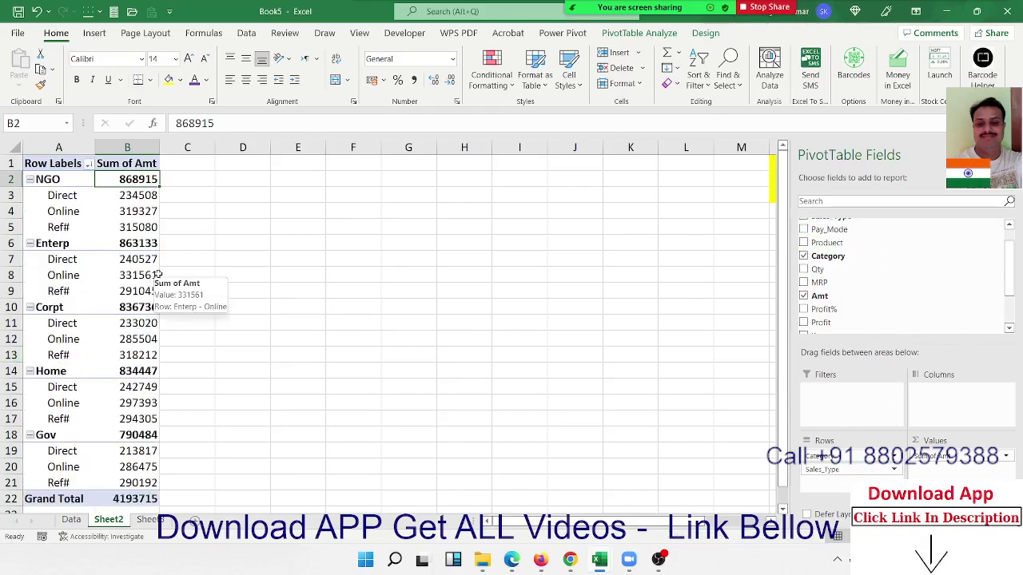
click(156, 196)
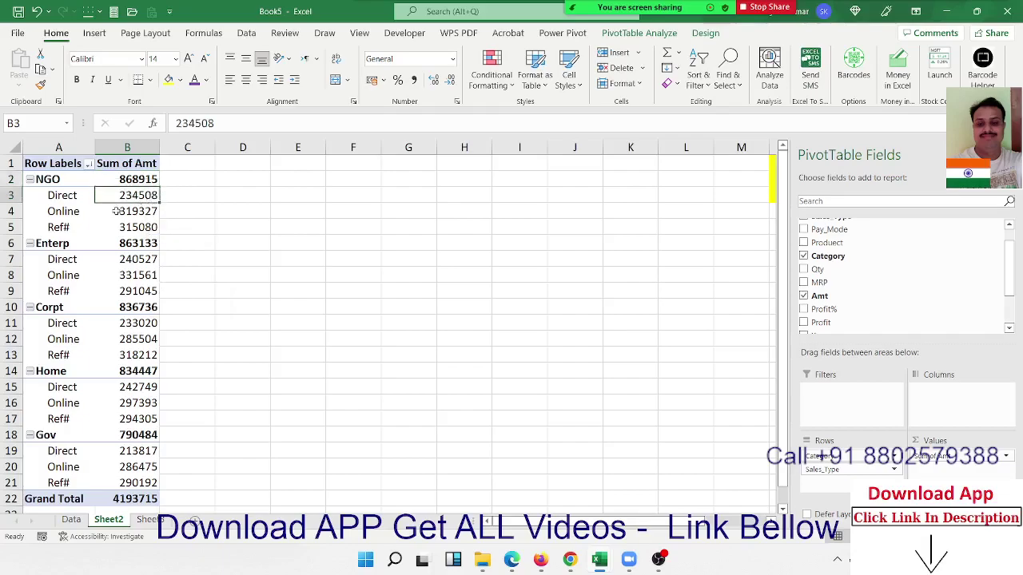
right_click(150, 197)
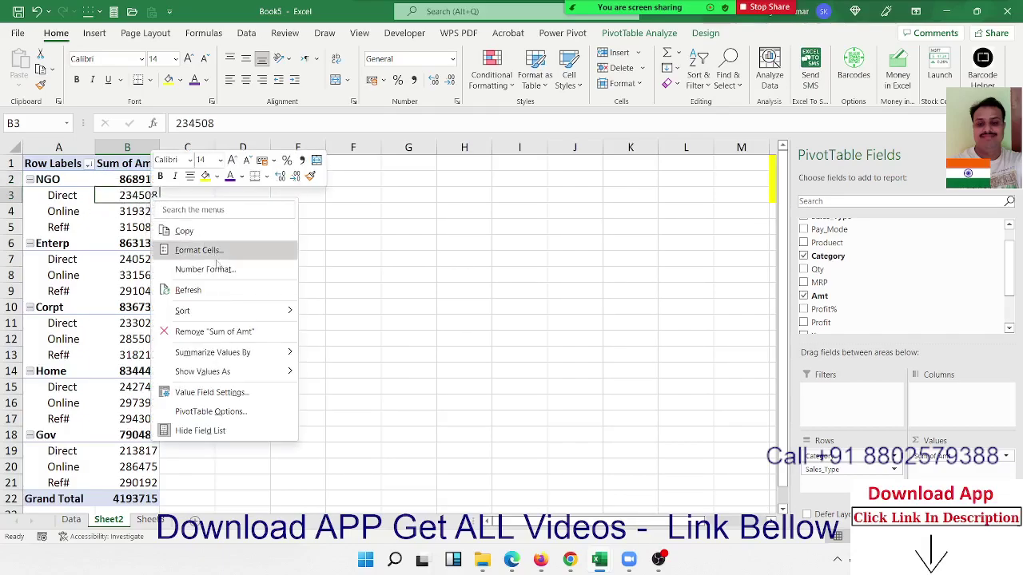
mouse_move(243, 311)
click(333, 312)
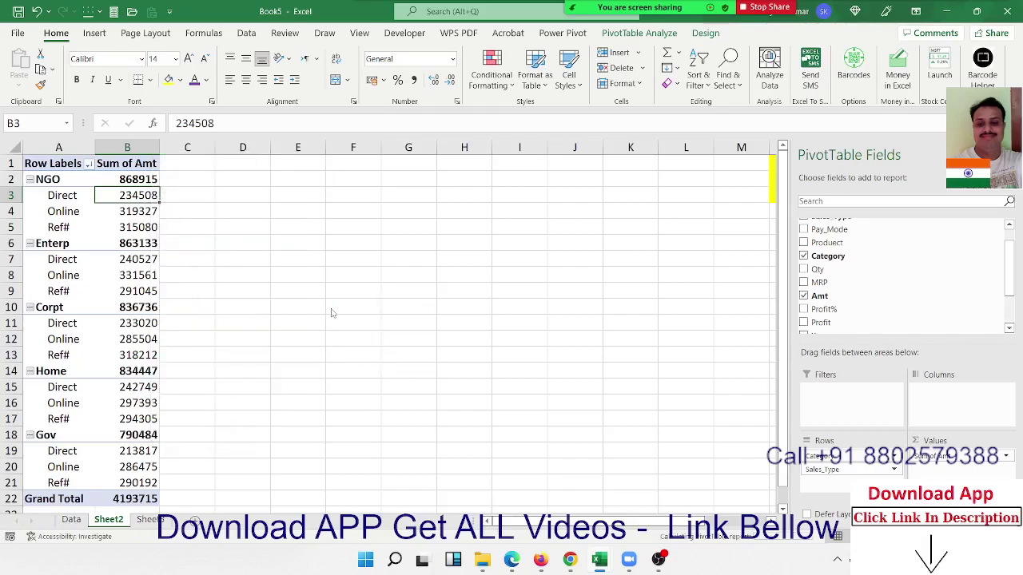
Step: Select the sales-type rows under NGO, Enterp and Corpt to check their order
drag(50, 195, 61, 227)
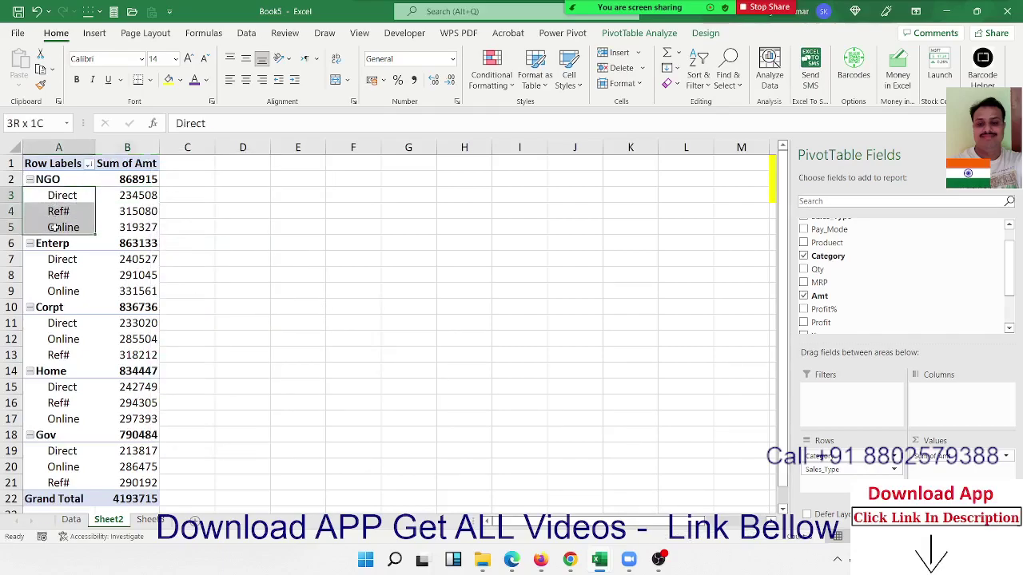
drag(62, 263, 63, 291)
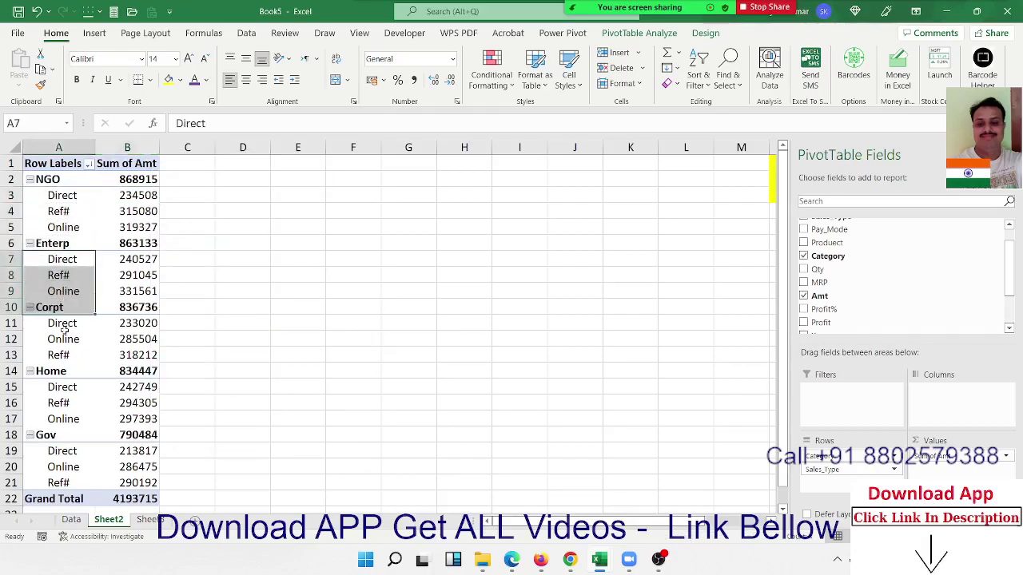
drag(64, 327, 69, 405)
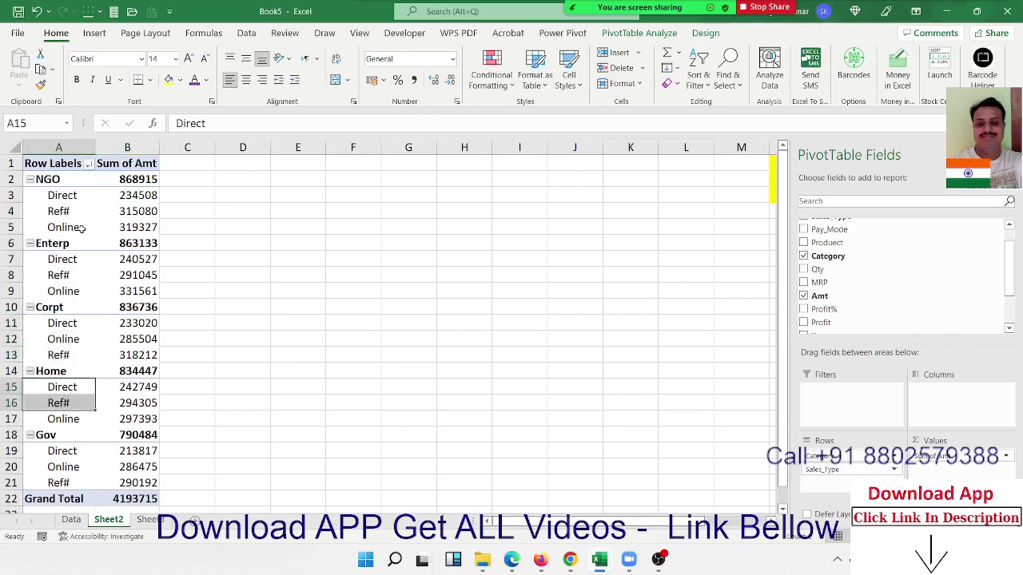
click(58, 179)
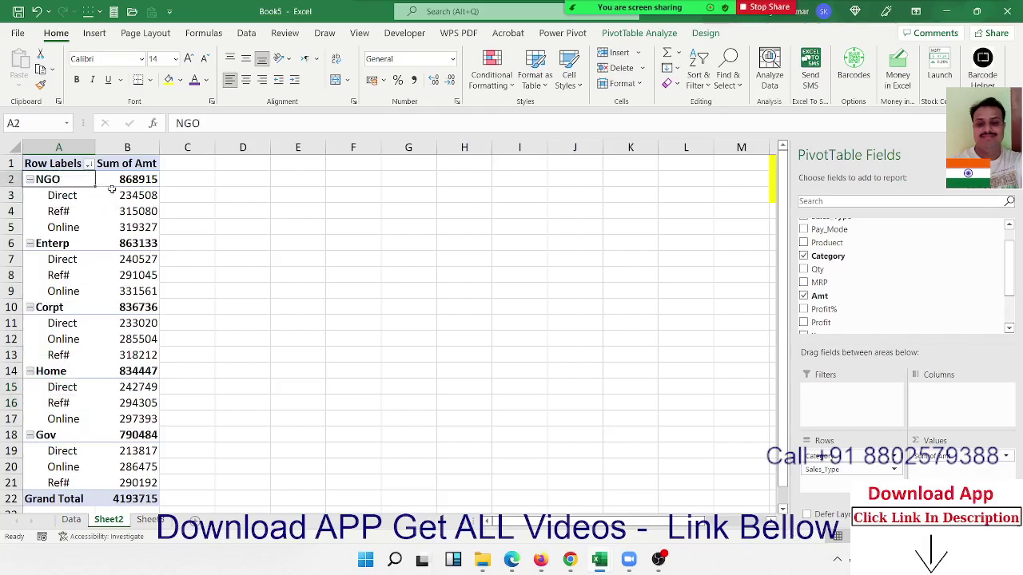
Step: Re-sort categories by Sum of Amt ascending, with Gov (790484) first and NGO (868915) last
right_click(134, 177)
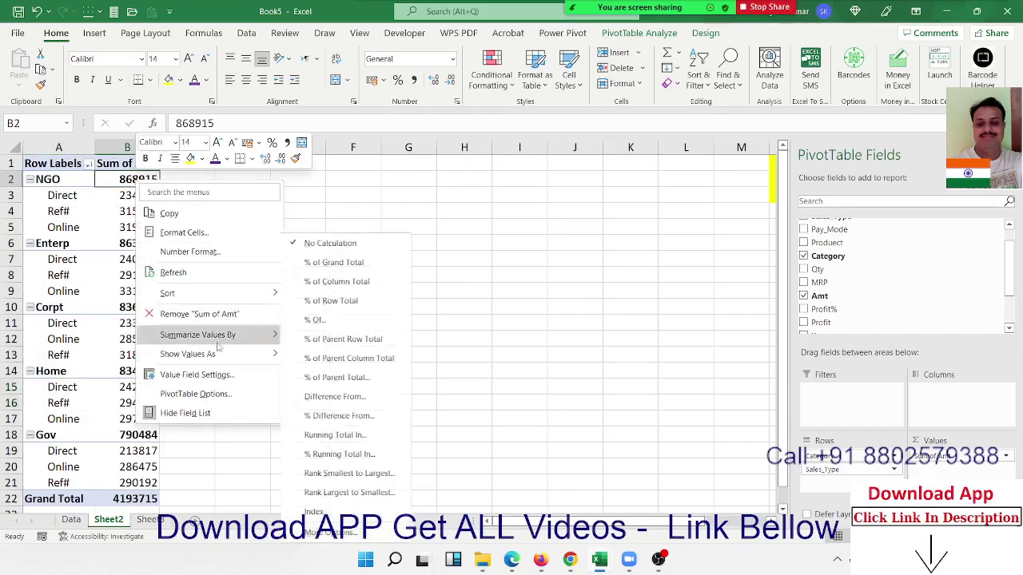
mouse_move(227, 294)
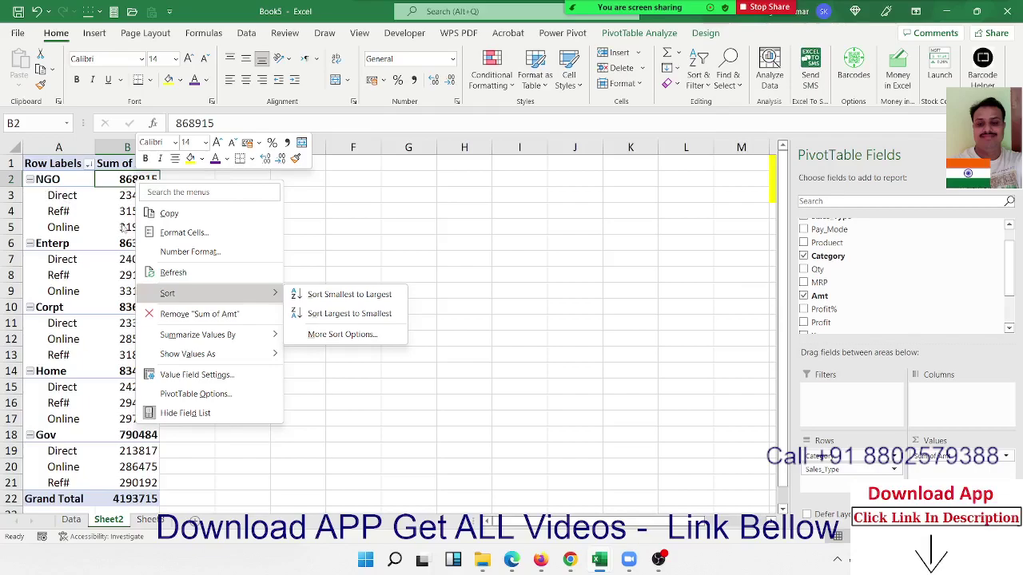
click(341, 314)
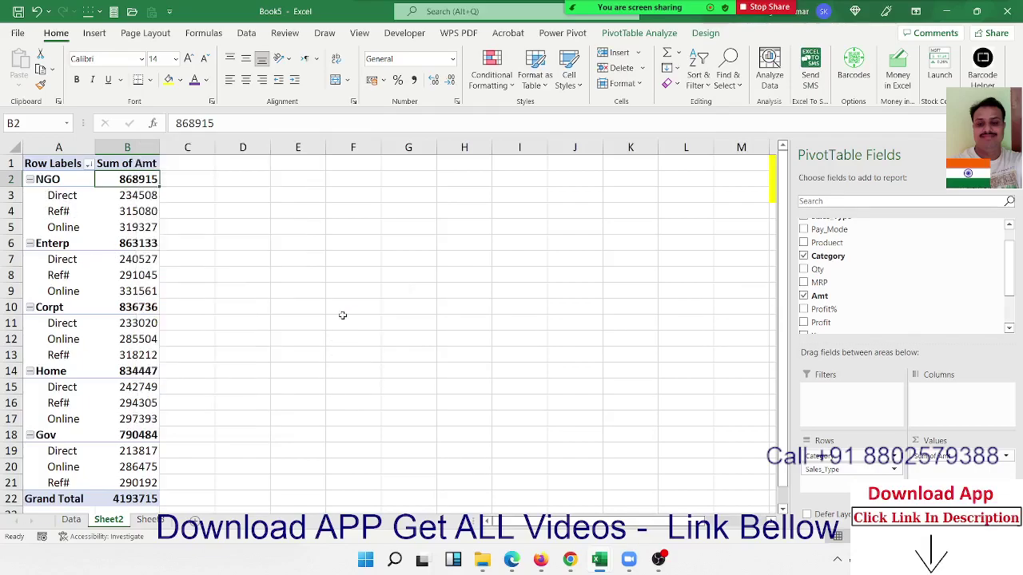
right_click(128, 184)
mouse_move(176, 299)
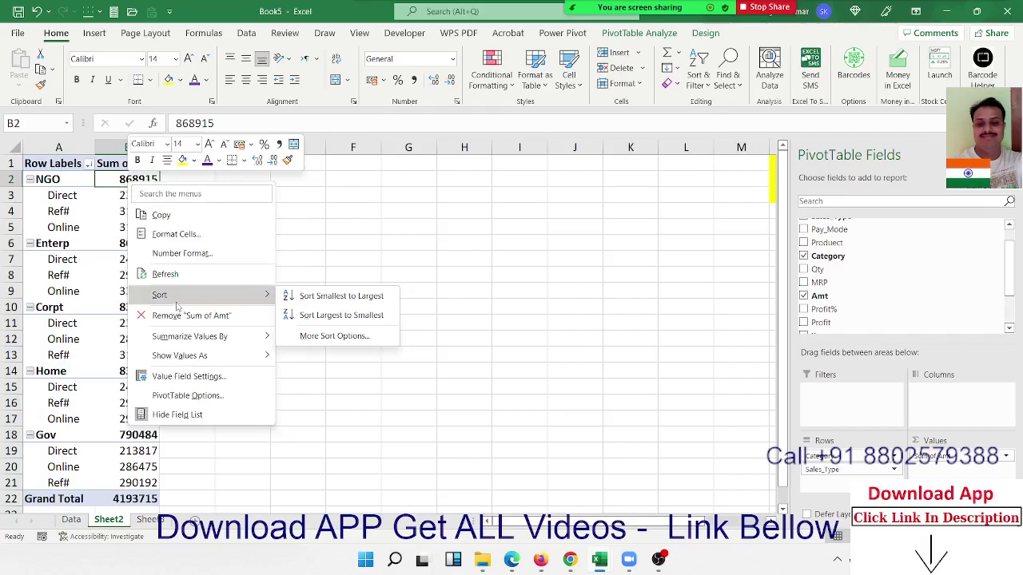
click(341, 296)
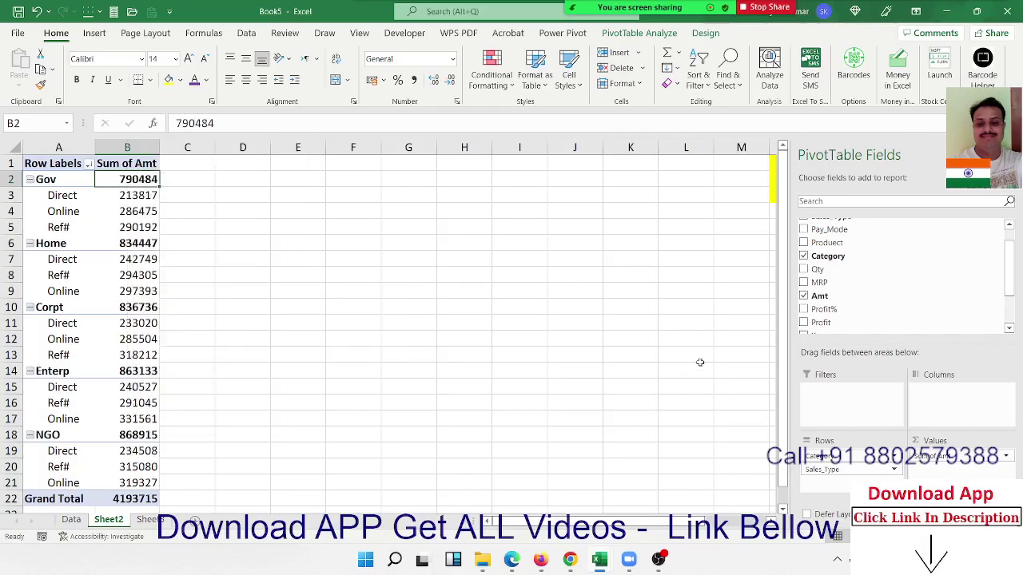
Step: Add Day to the pivot's Columns area and sort the day columns
scroll(835, 292, up, 2)
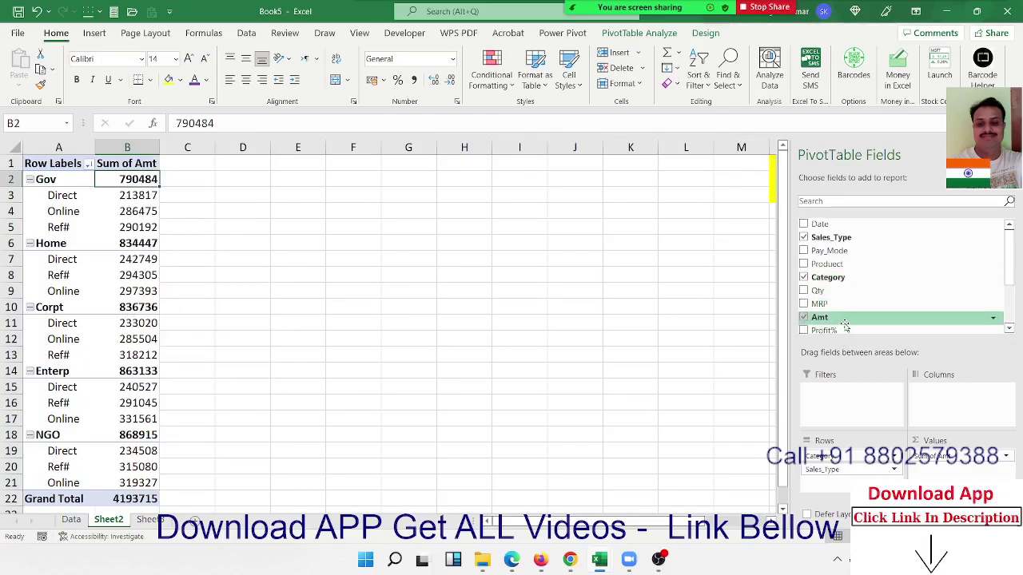
scroll(830, 308, down, 2)
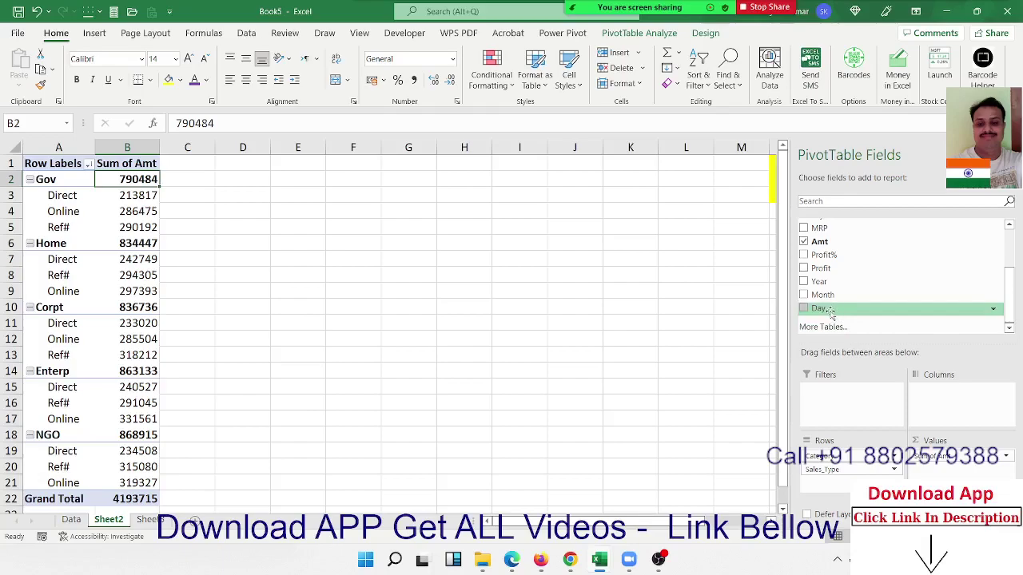
drag(831, 313, 941, 401)
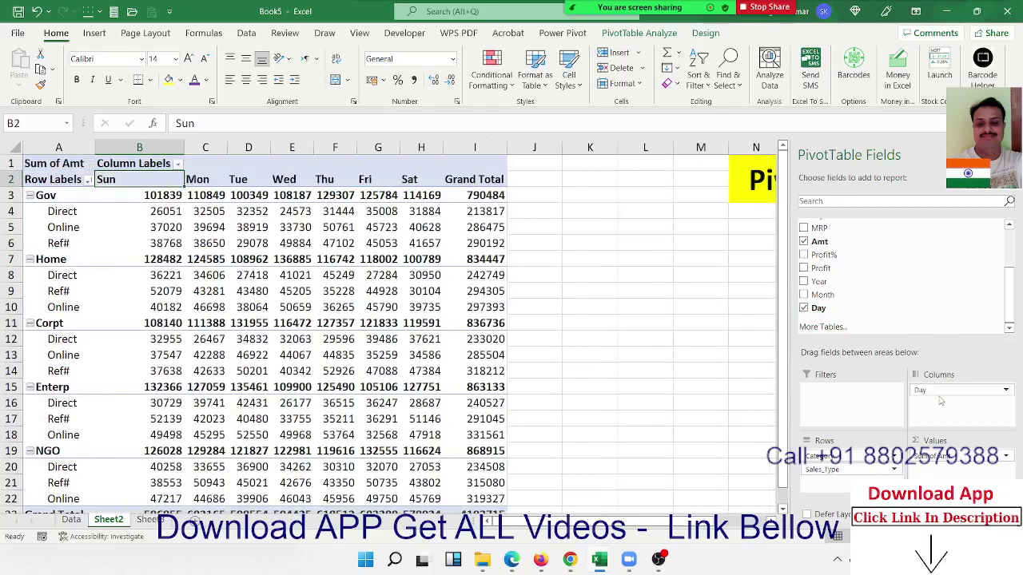
right_click(144, 182)
mouse_move(199, 286)
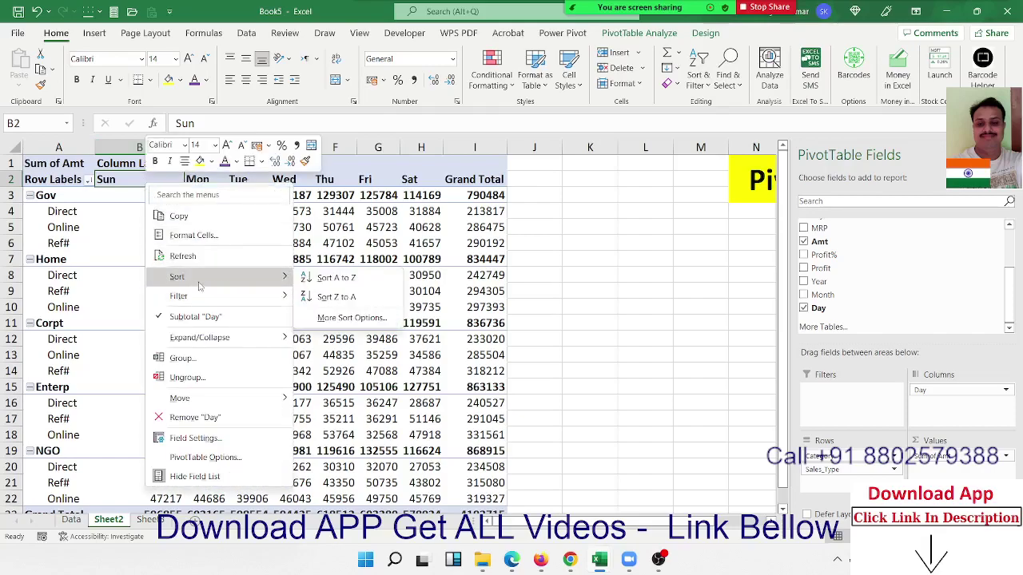
click(331, 284)
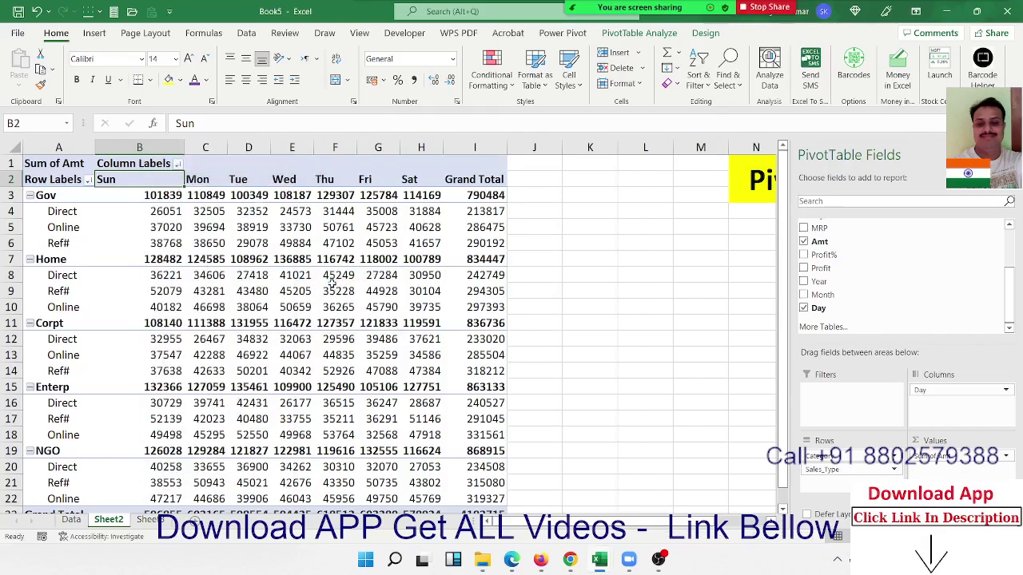
Step: Dismiss the system tray popup and select blocks of day amounts to review them
click(839, 560)
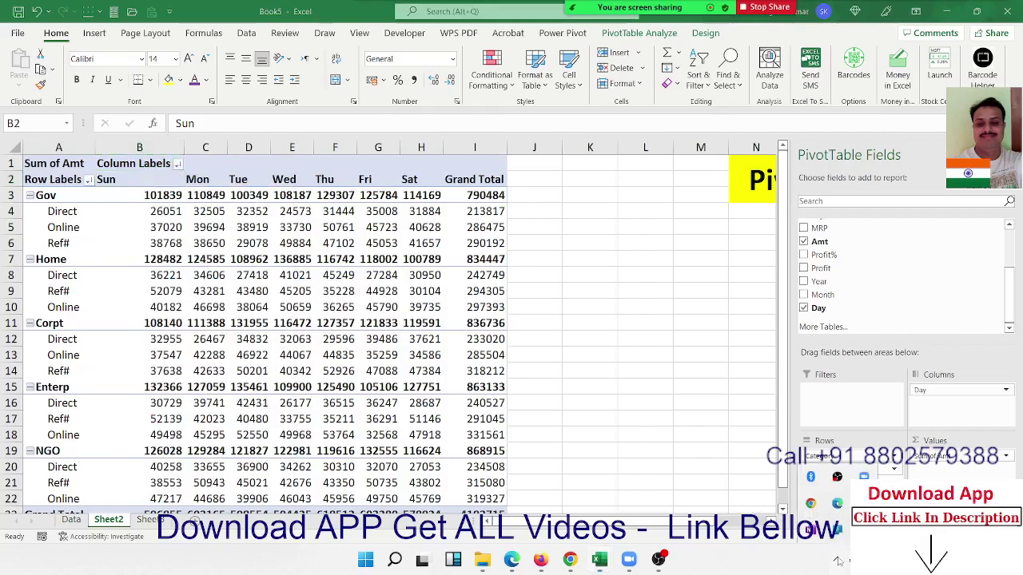
click(310, 246)
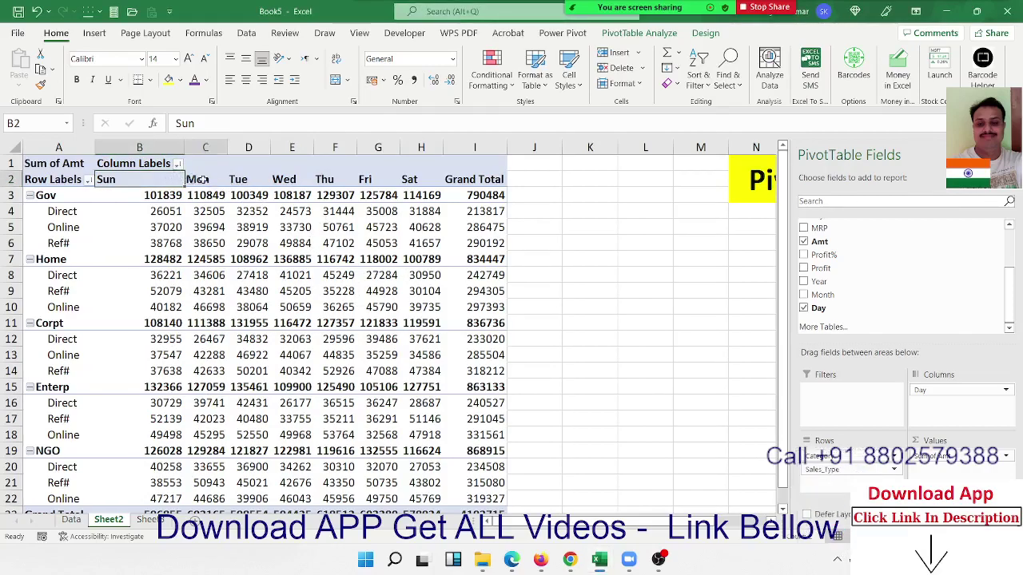
drag(166, 179, 384, 197)
mouse_move(127, 211)
mouse_down()
mouse_move(104, 237)
mouse_move(105, 267)
mouse_up()
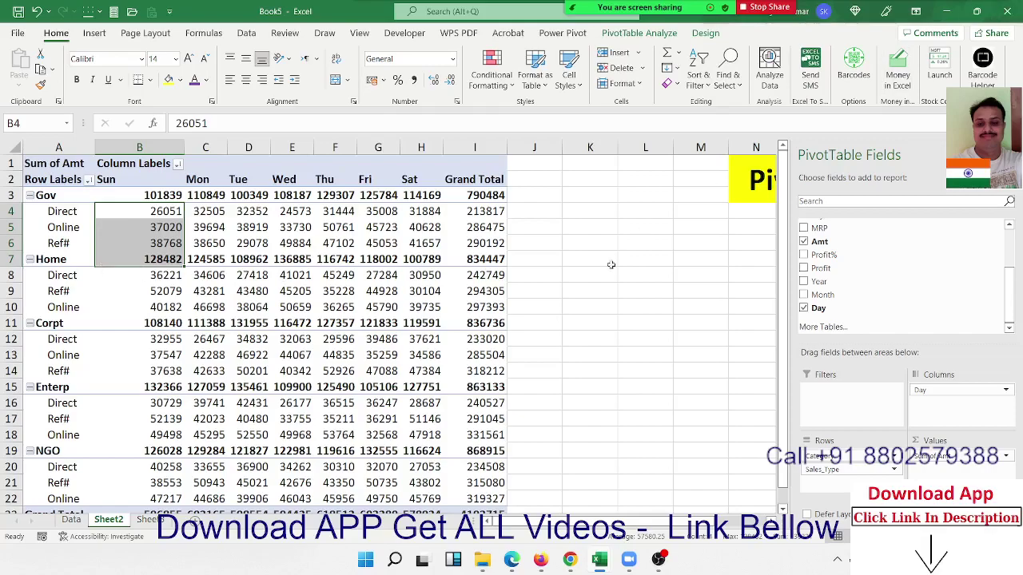
drag(596, 320, 604, 301)
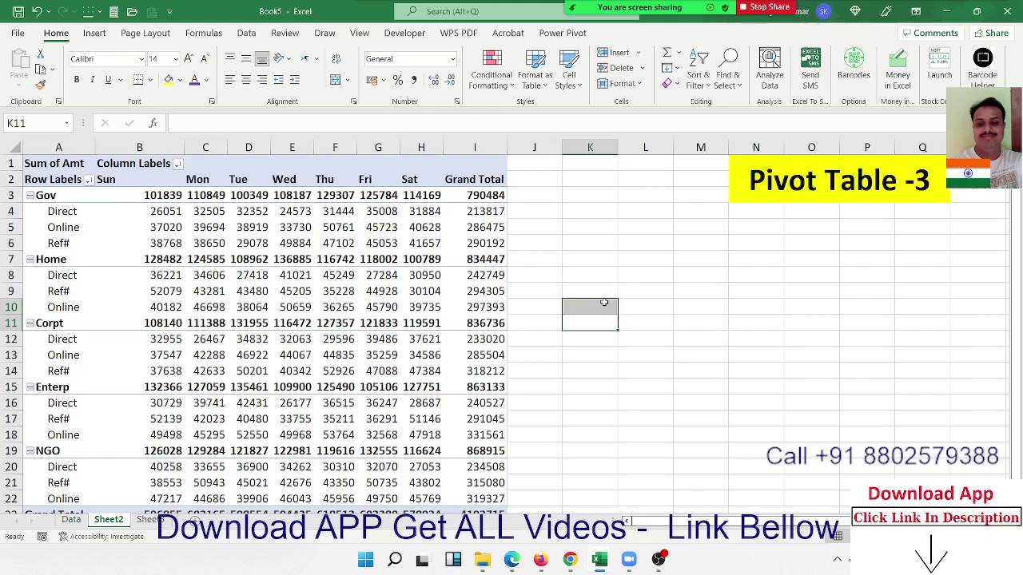
Step: Remove Day and Category, then list products P-1 through P-9 with their Sum of Amt
click(102, 231)
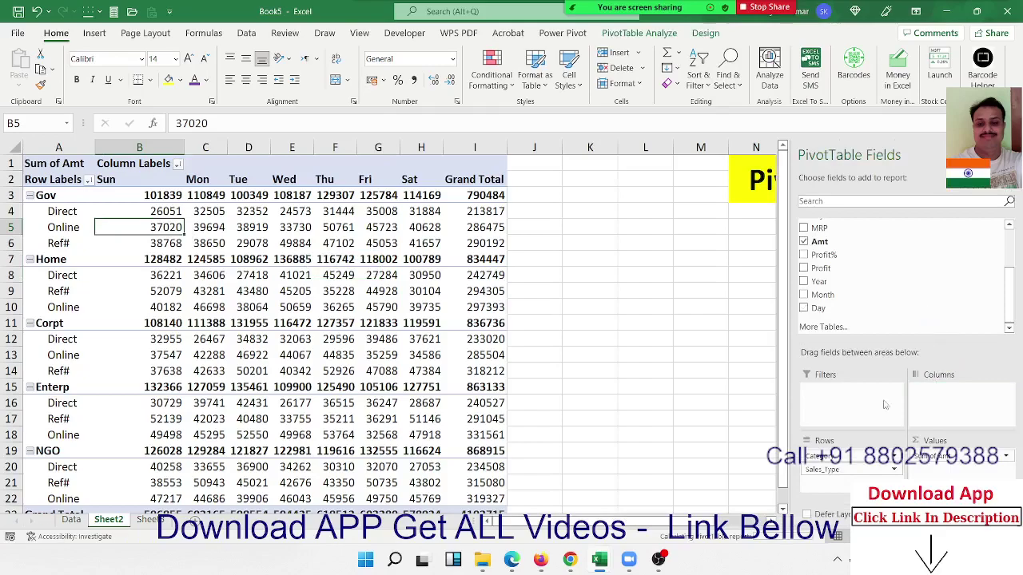
drag(931, 387, 947, 331)
mouse_move(839, 459)
mouse_down()
mouse_move(900, 299)
mouse_move(855, 319)
mouse_up()
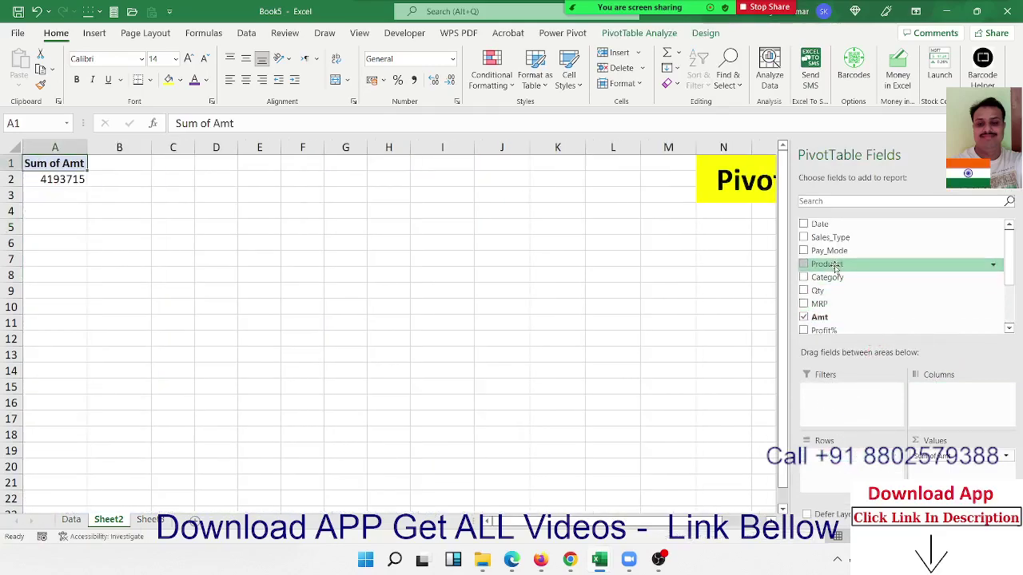
mouse_move(831, 263)
mouse_down()
mouse_move(862, 477)
mouse_move(847, 470)
mouse_up()
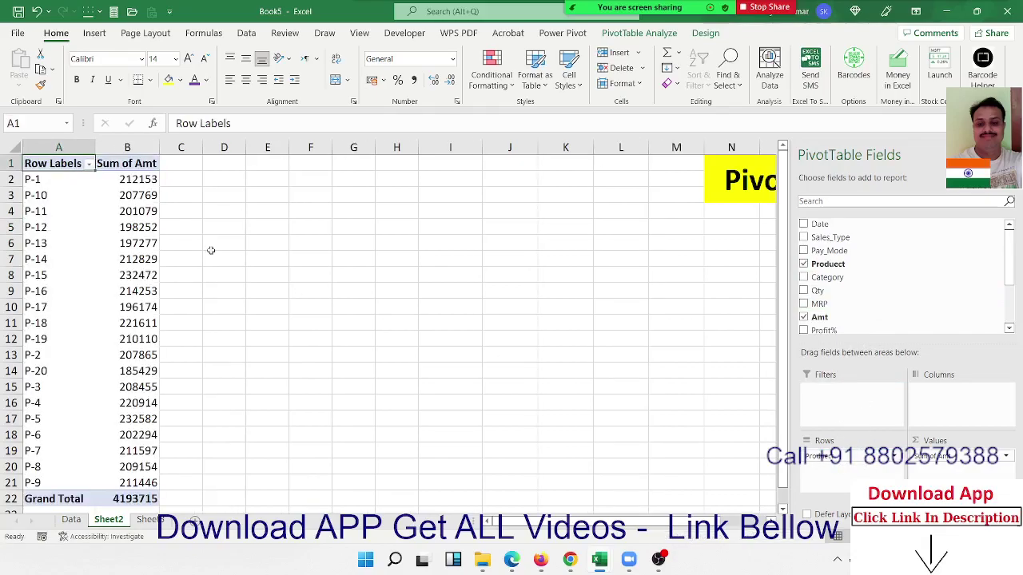
right_click(151, 182)
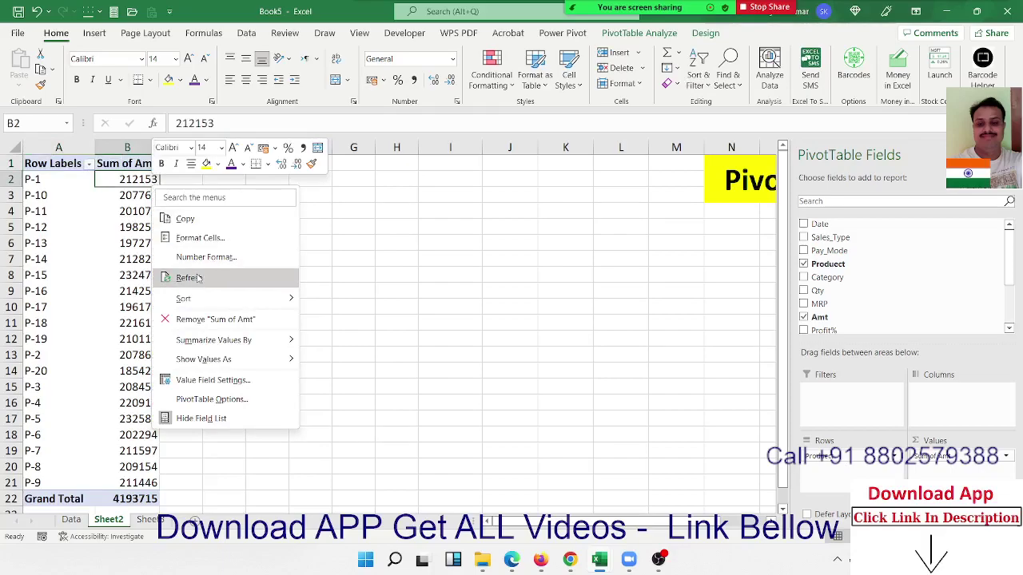
Step: Sort products by amount ascending, then re-sort labels A to Z (P-1, P-10 … P-9)
mouse_move(232, 298)
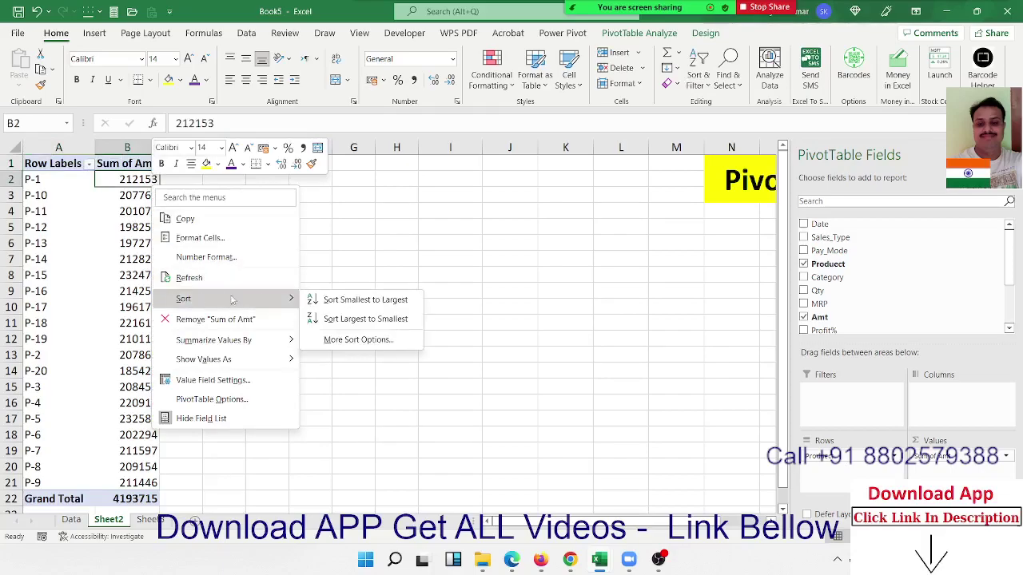
click(322, 300)
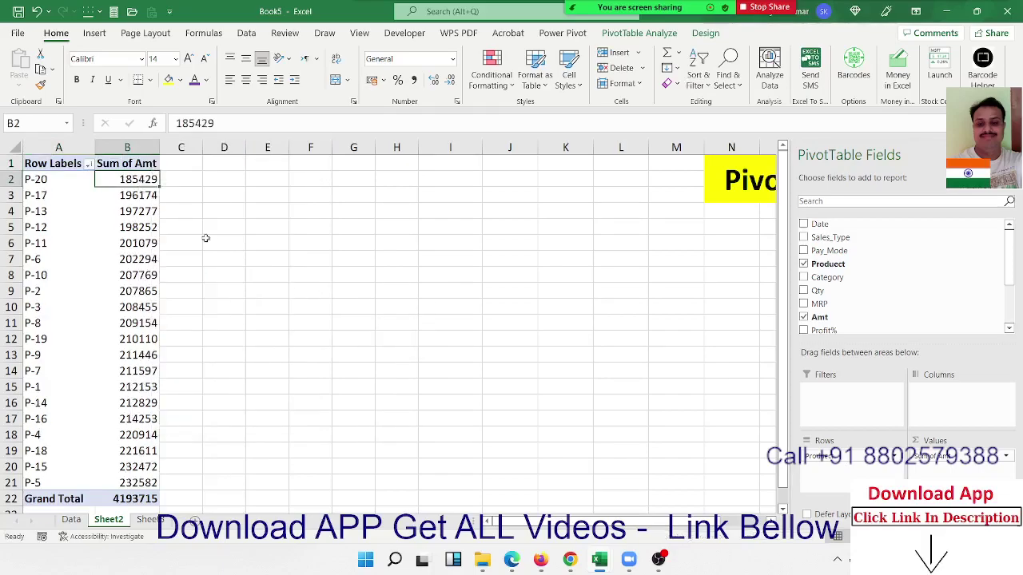
right_click(43, 181)
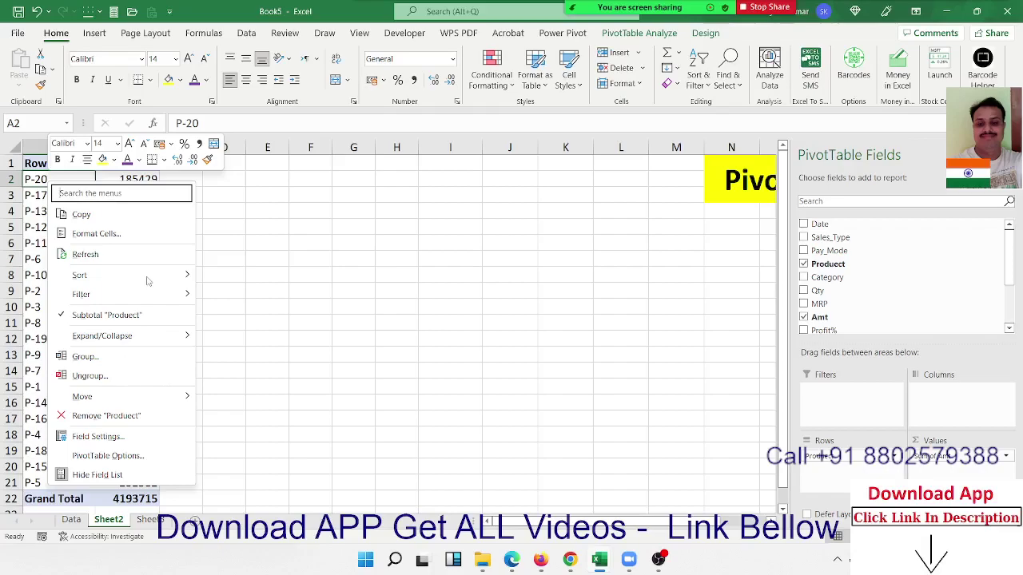
mouse_move(148, 280)
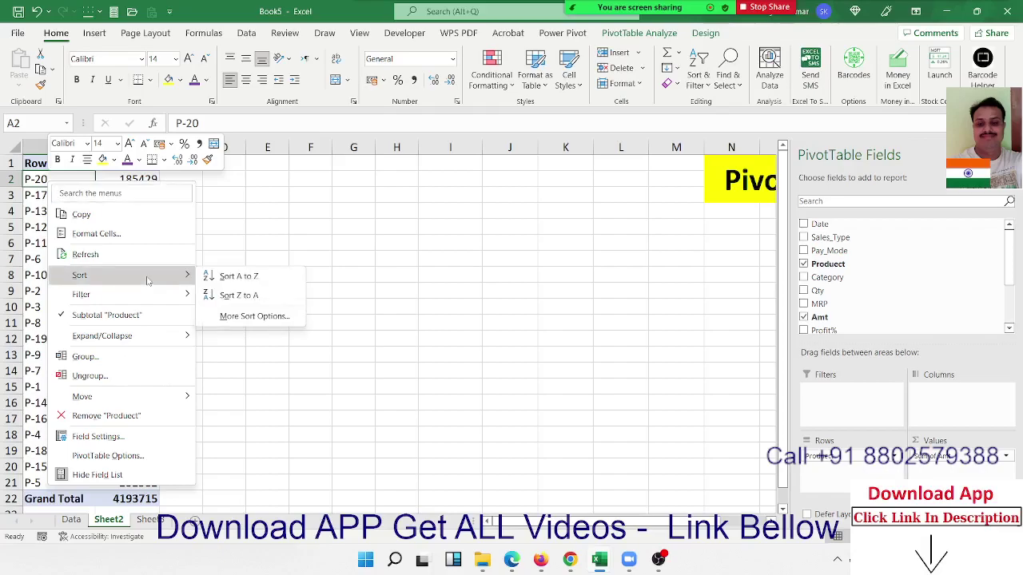
click(213, 280)
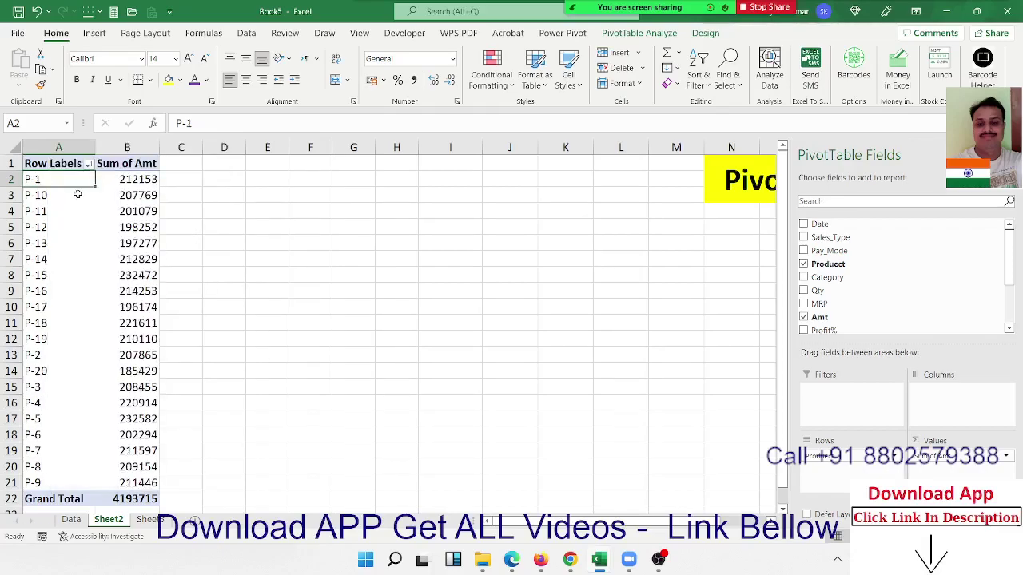
drag(77, 194, 75, 342)
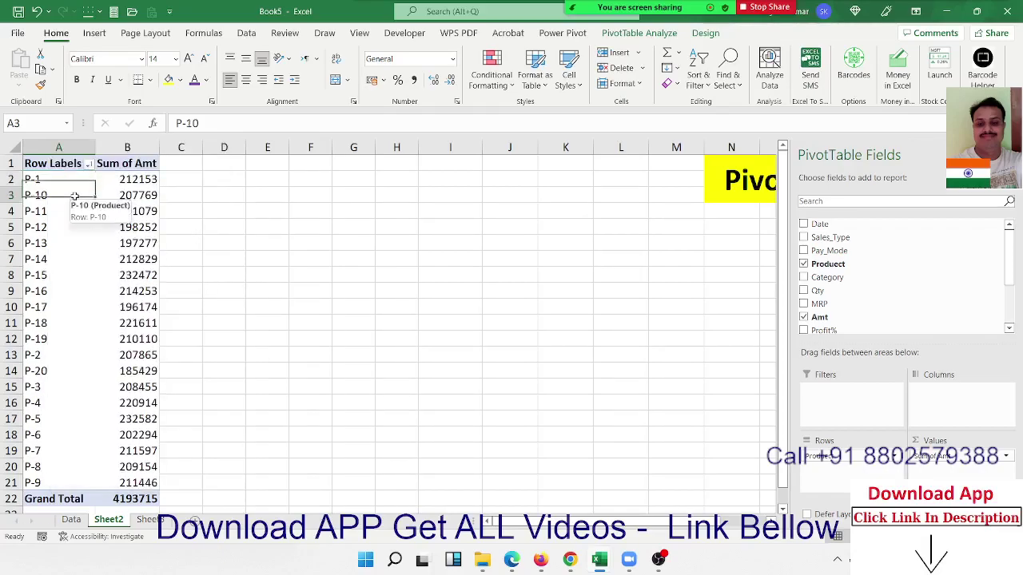
Step: Rename the product pivot's sheet from Sheet2 to 'Pivot'
click(56, 357)
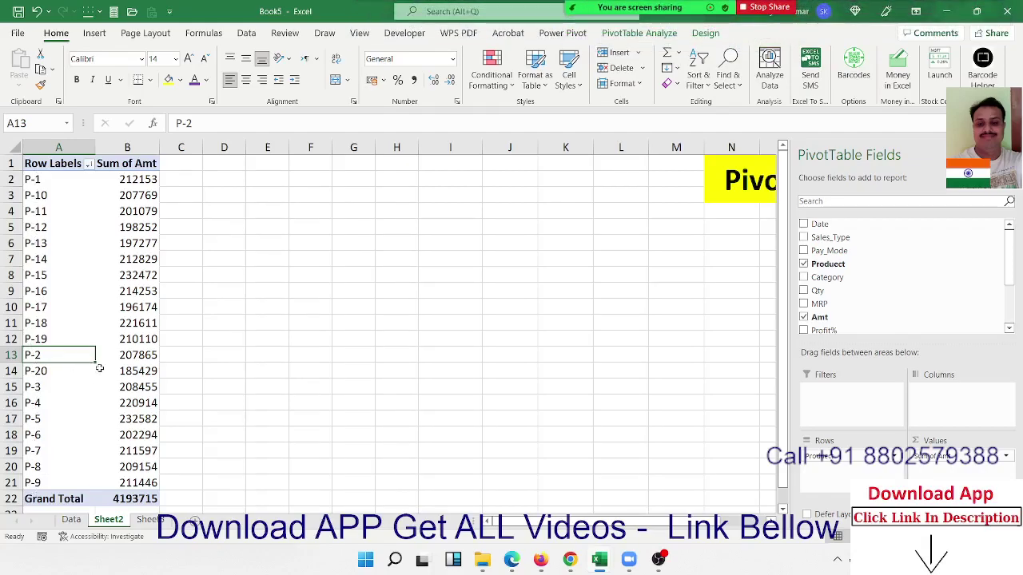
click(248, 309)
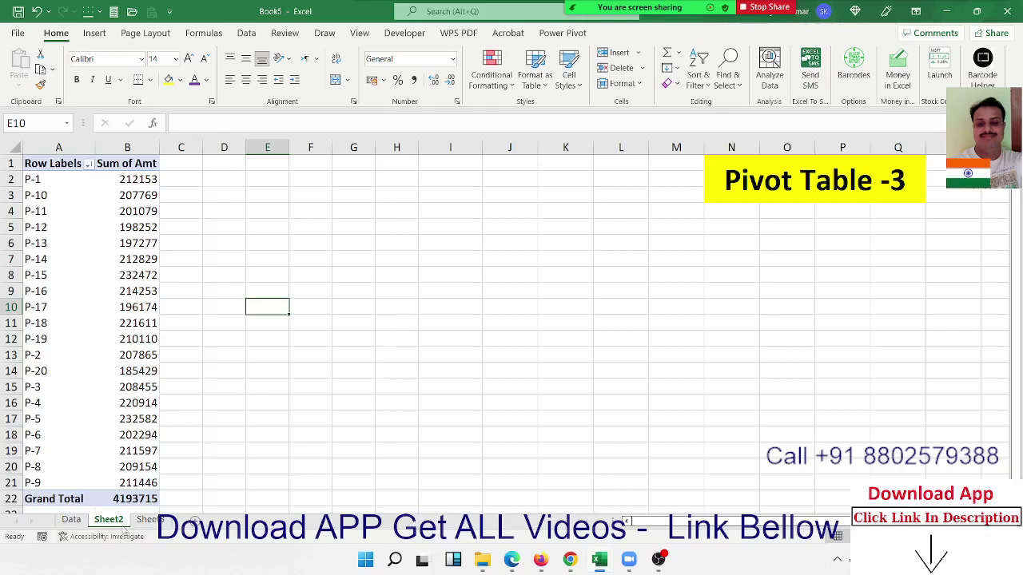
double_click(119, 520)
text(ivot)
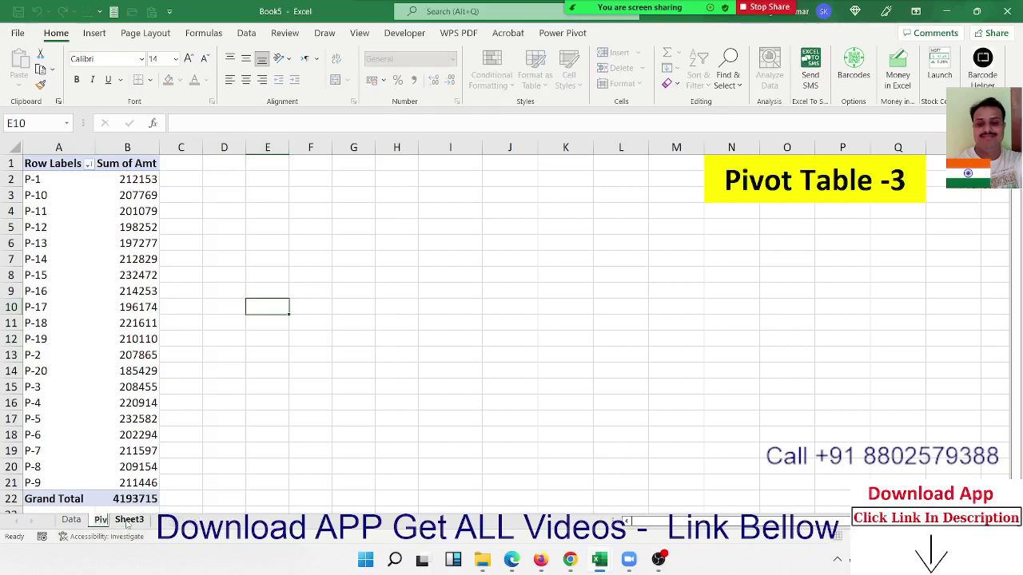
click(110, 406)
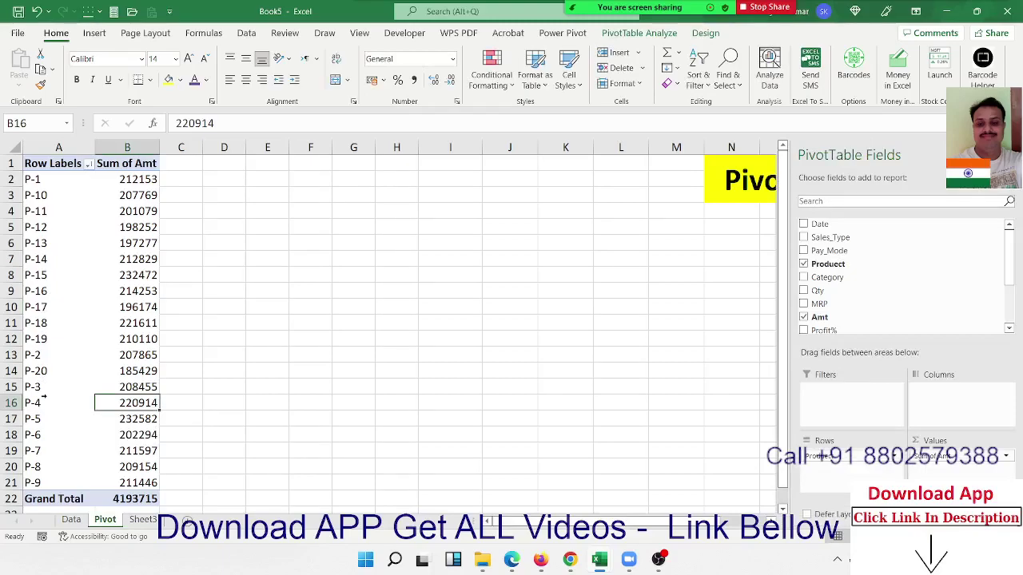
Step: Move the P-2 product row up so it sits directly below P-1
click(50, 359)
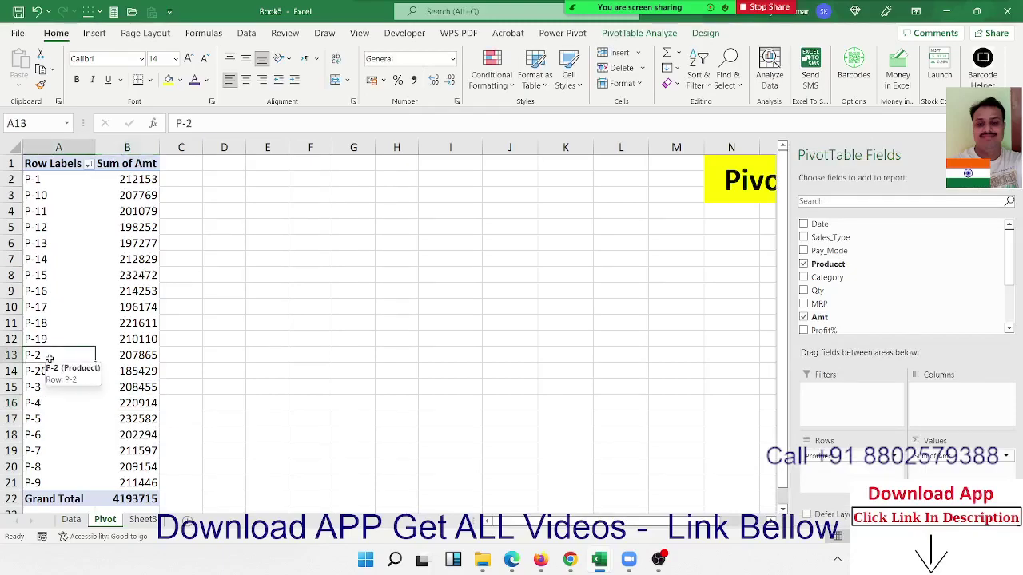
right_click(50, 362)
mouse_move(103, 271)
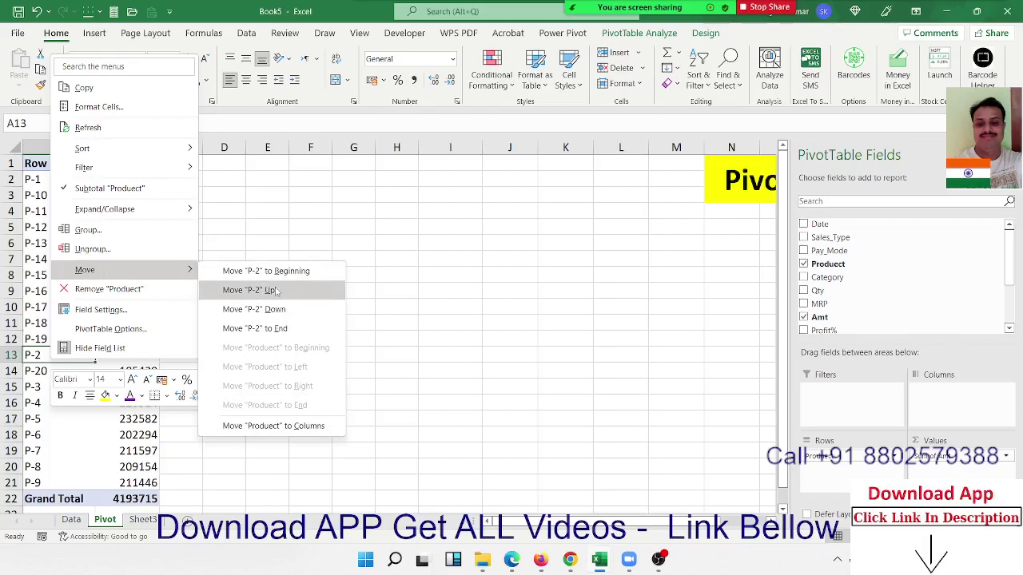
click(46, 404)
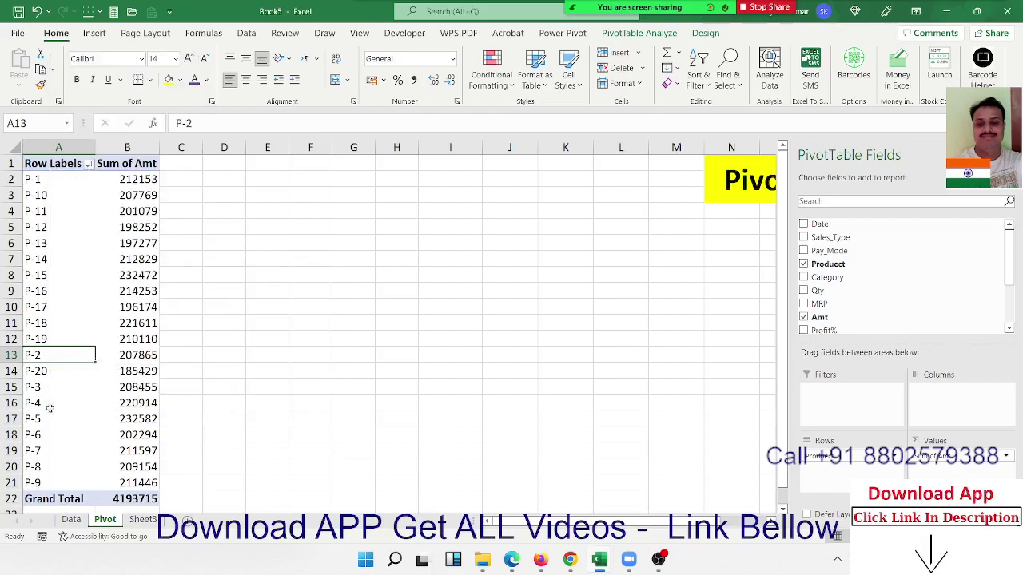
drag(53, 354, 96, 358)
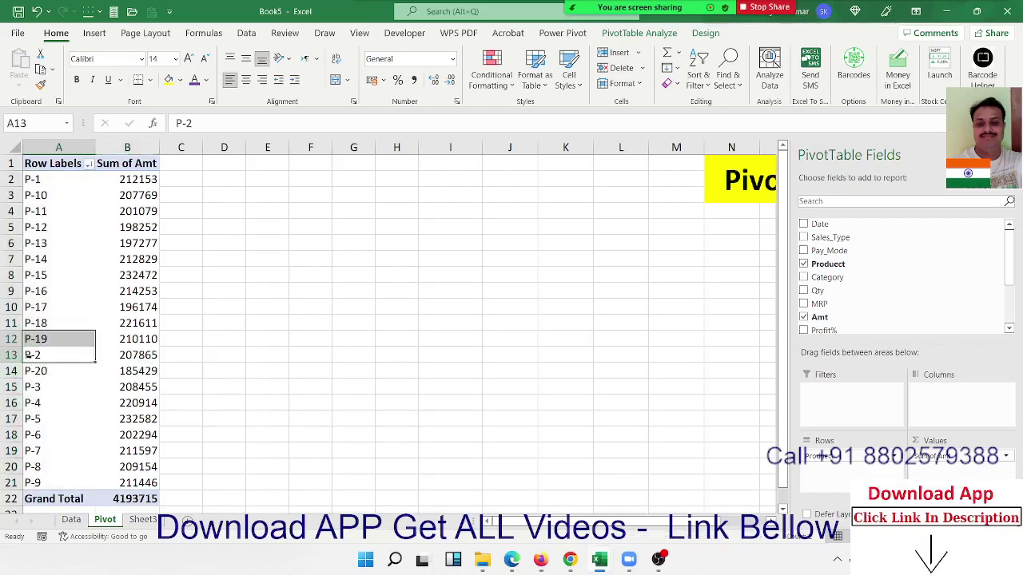
mouse_move(82, 345)
mouse_down()
mouse_move(35, 370)
mouse_move(95, 349)
mouse_move(85, 370)
mouse_up()
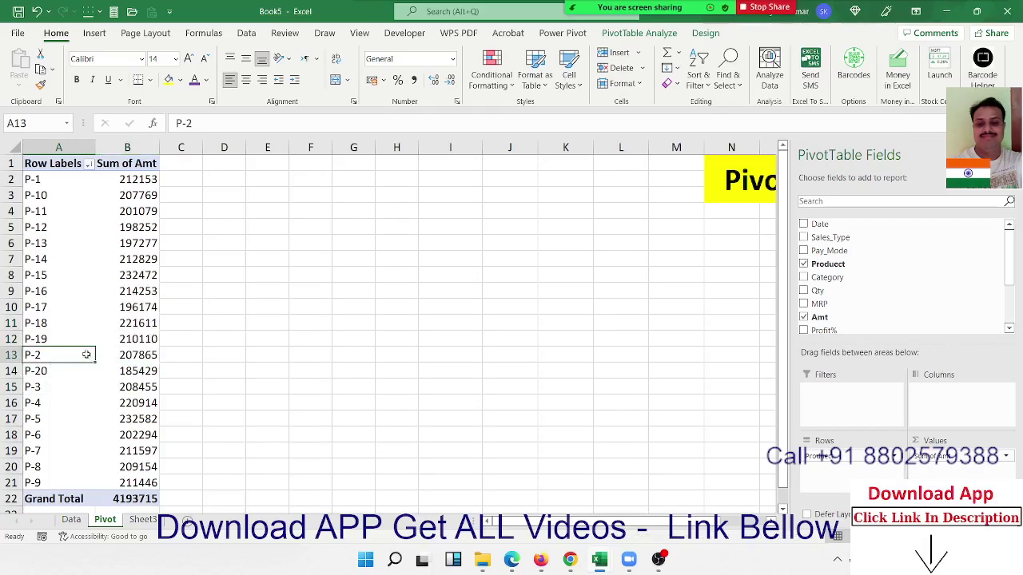
drag(90, 364, 106, 197)
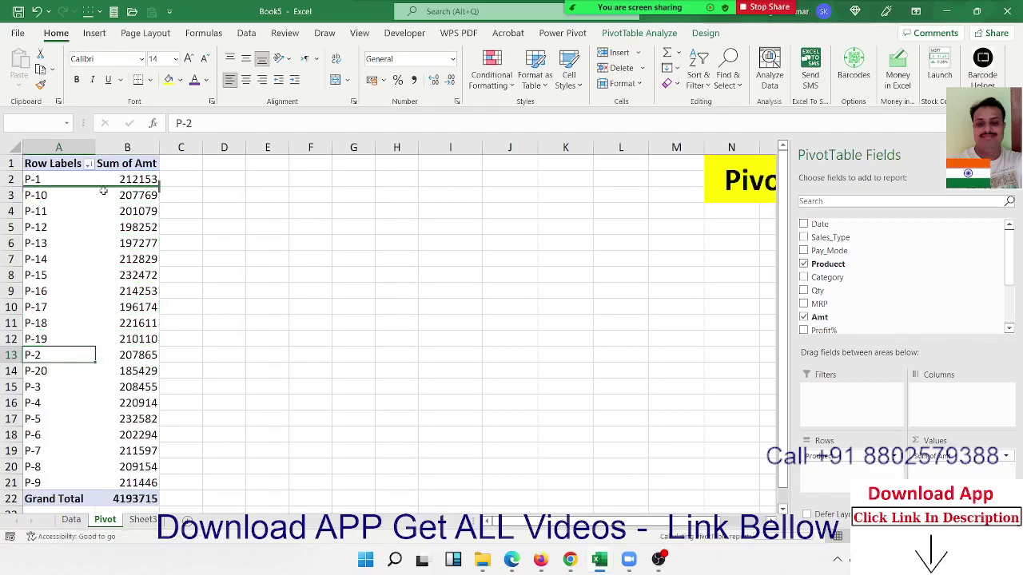
drag(109, 192, 108, 197)
Step: Move the P-3 through P-9 rows up beneath P-2, giving order P-1 to P-20
drag(53, 392, 44, 482)
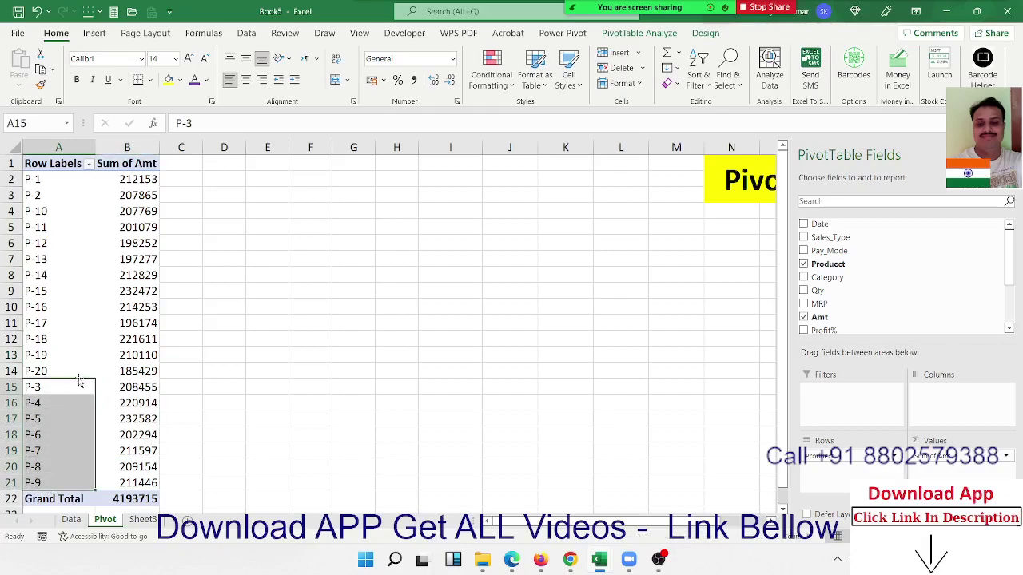
drag(79, 377, 90, 369)
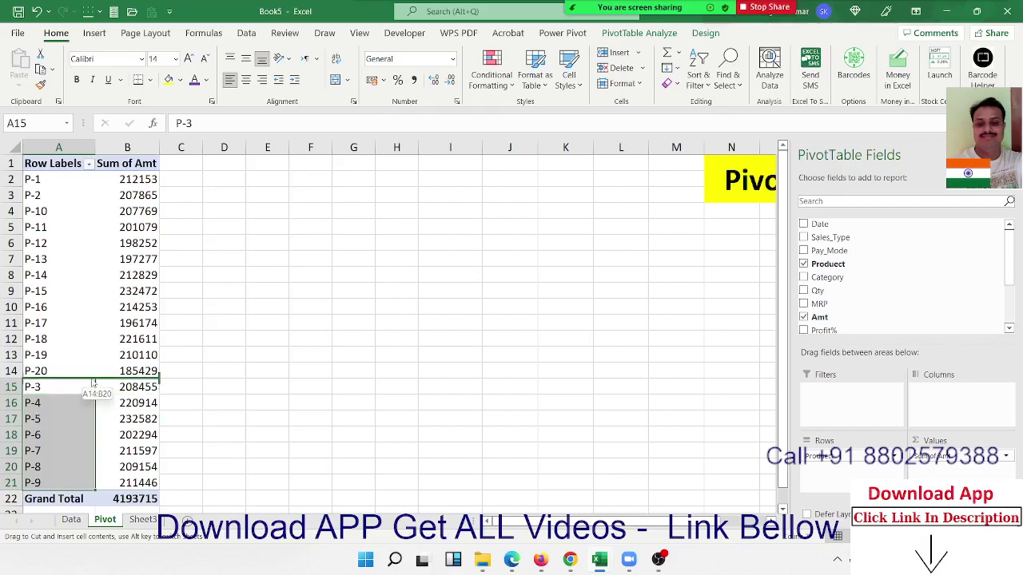
drag(88, 369, 88, 204)
click(71, 248)
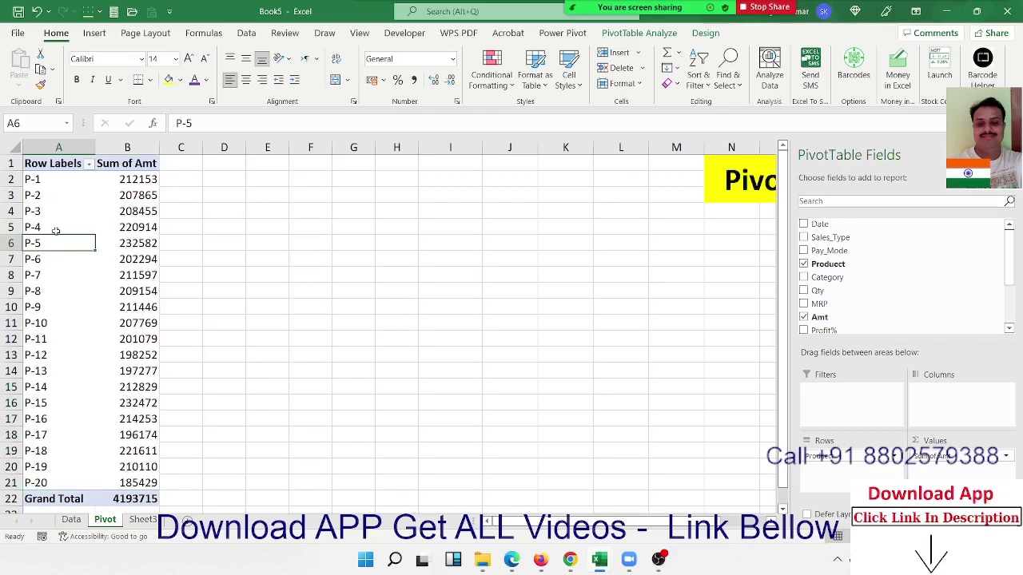
click(60, 181)
drag(60, 190, 49, 476)
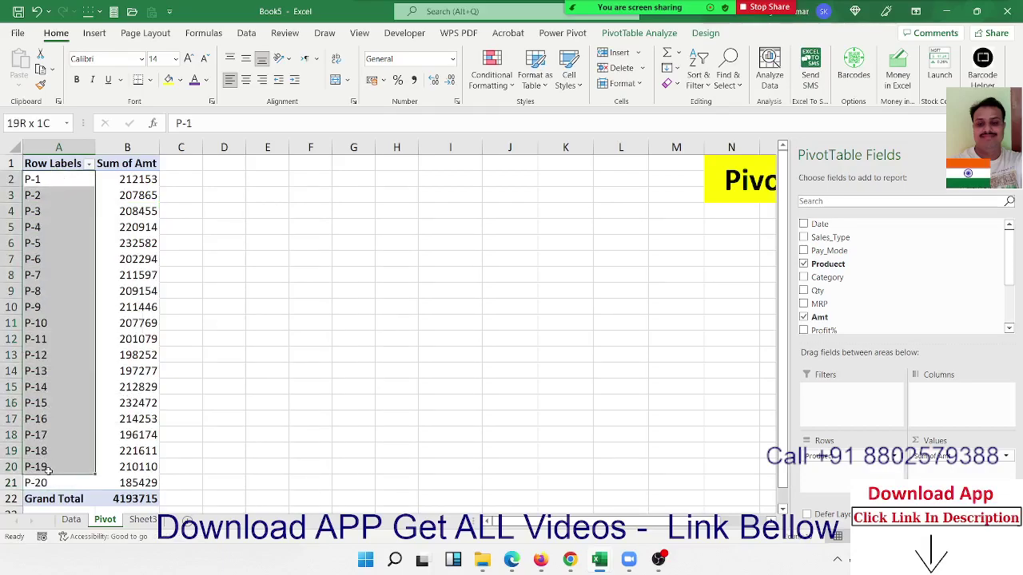
Step: Add Month as the pivot's column field, splitting Sum of Amt into month columns
click(140, 225)
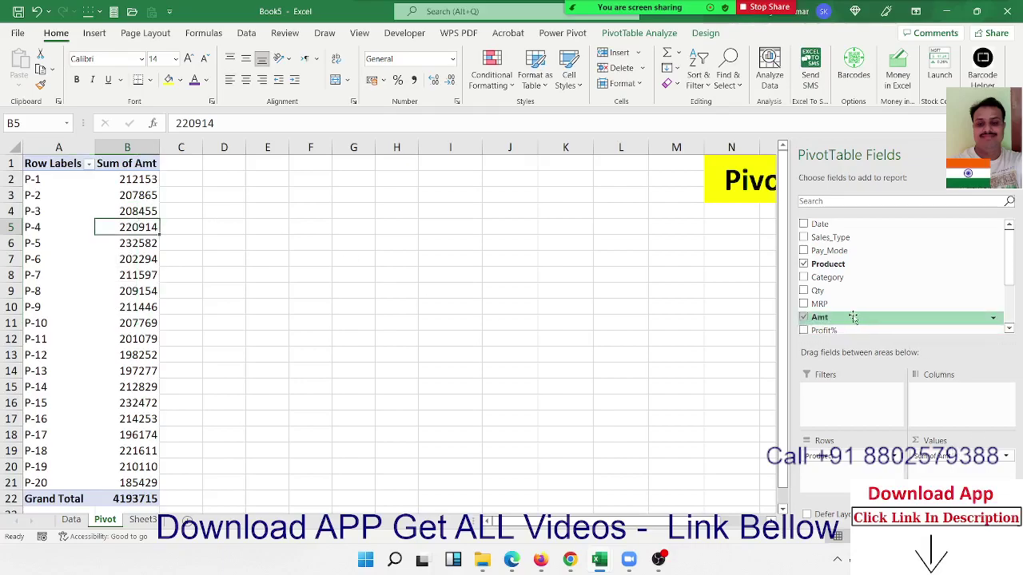
scroll(850, 311, down, 2)
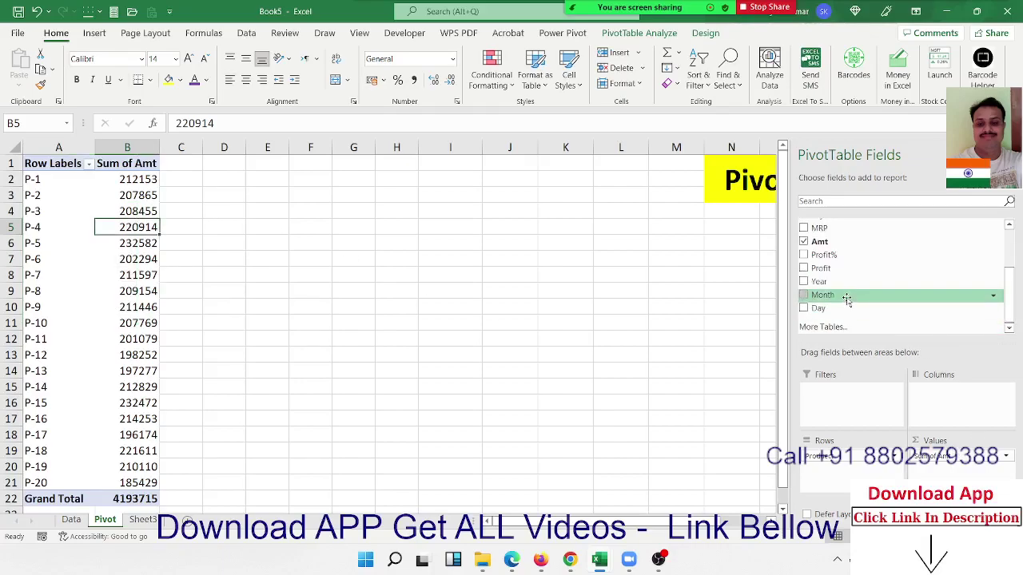
drag(846, 295, 942, 397)
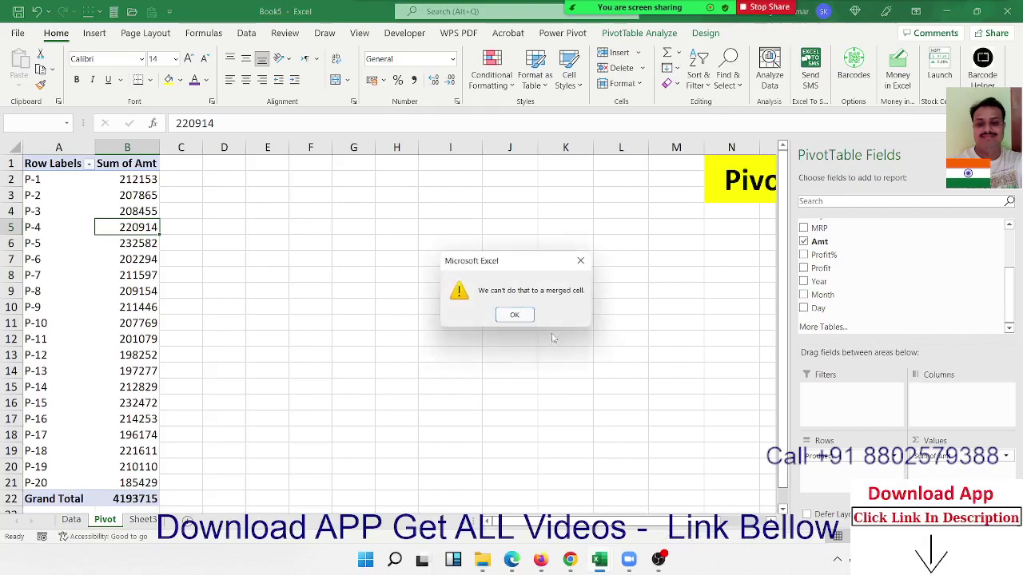
click(580, 260)
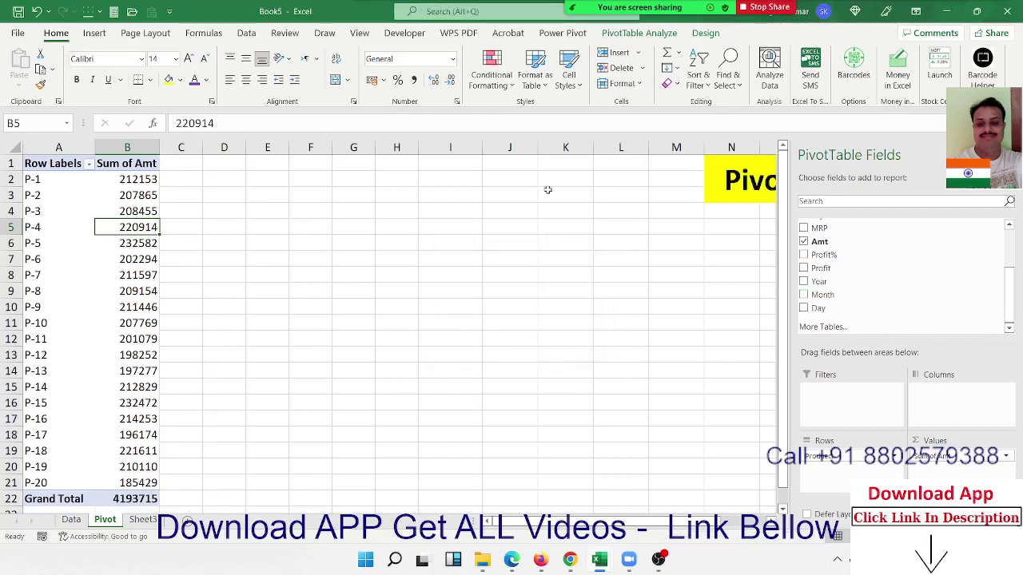
click(500, 147)
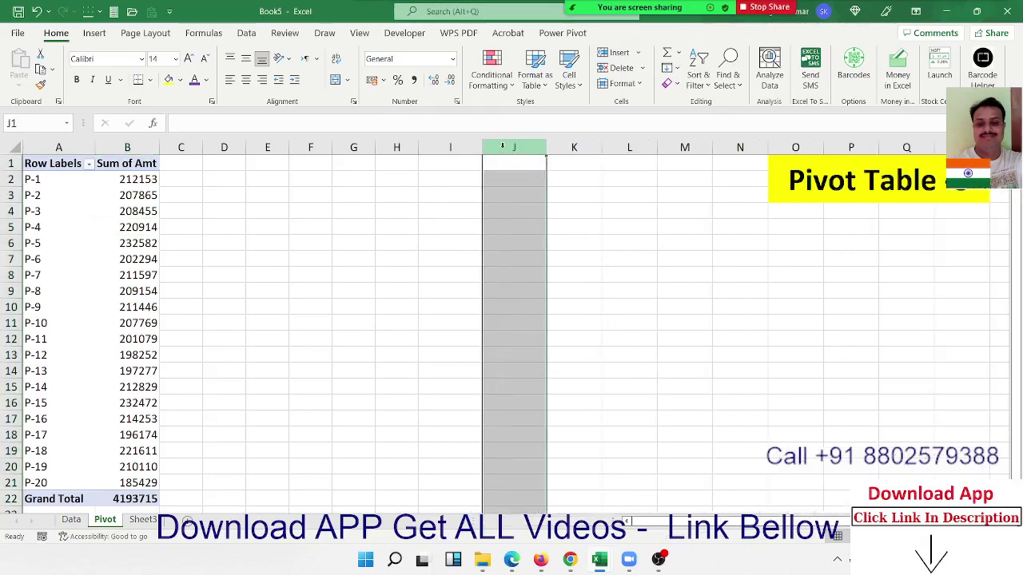
click(99, 241)
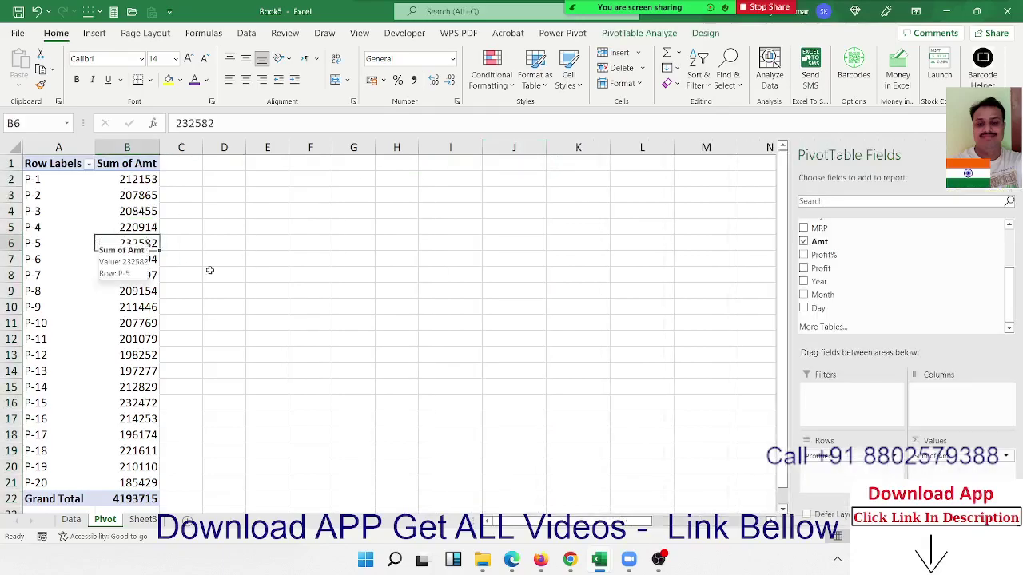
drag(823, 295, 955, 412)
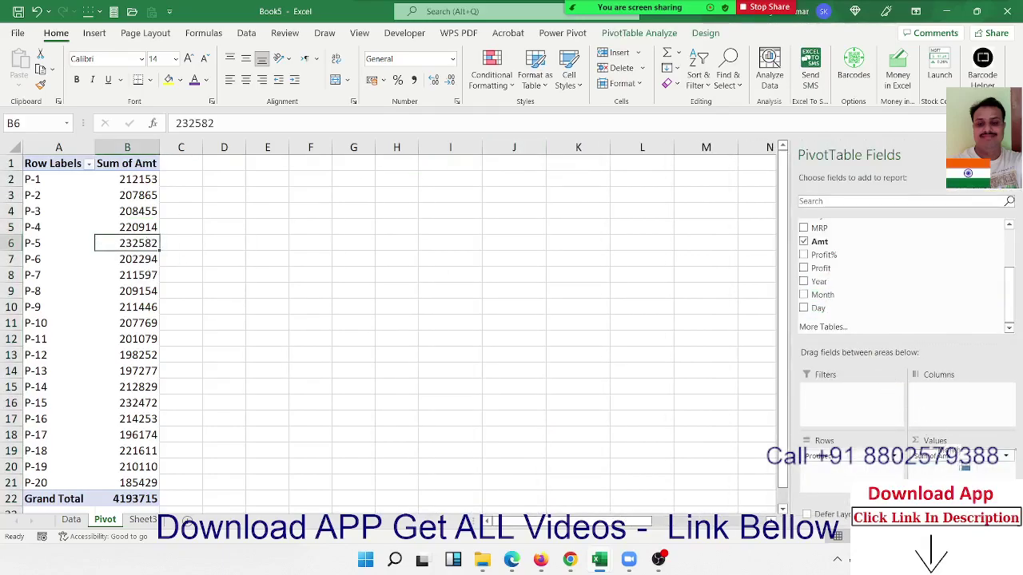
Step: Move the Jan, Feb and Mar columns ahead of Apr so months run Jan–Dec, then view Sheet3
click(657, 307)
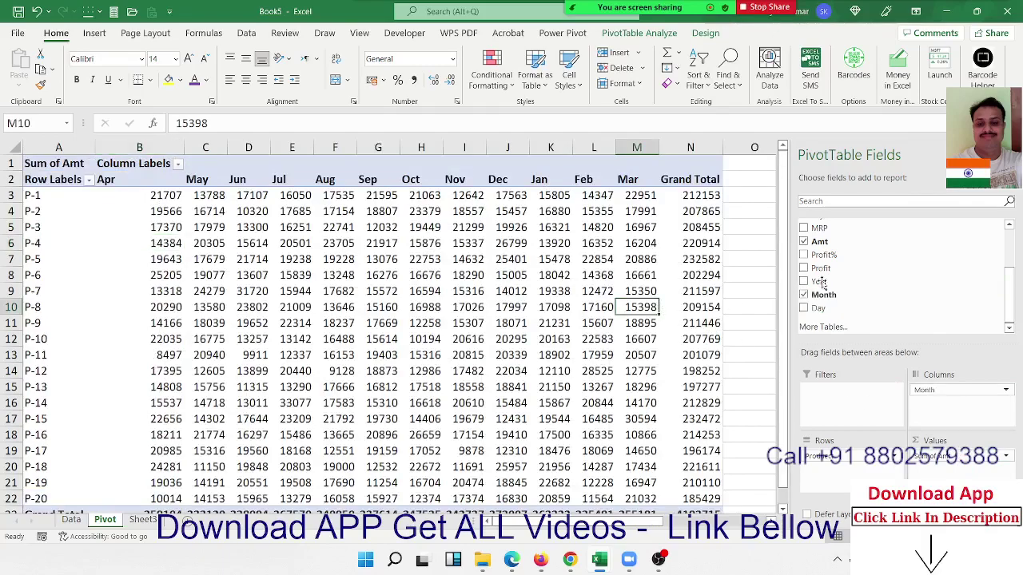
click(172, 171)
click(206, 171)
click(292, 182)
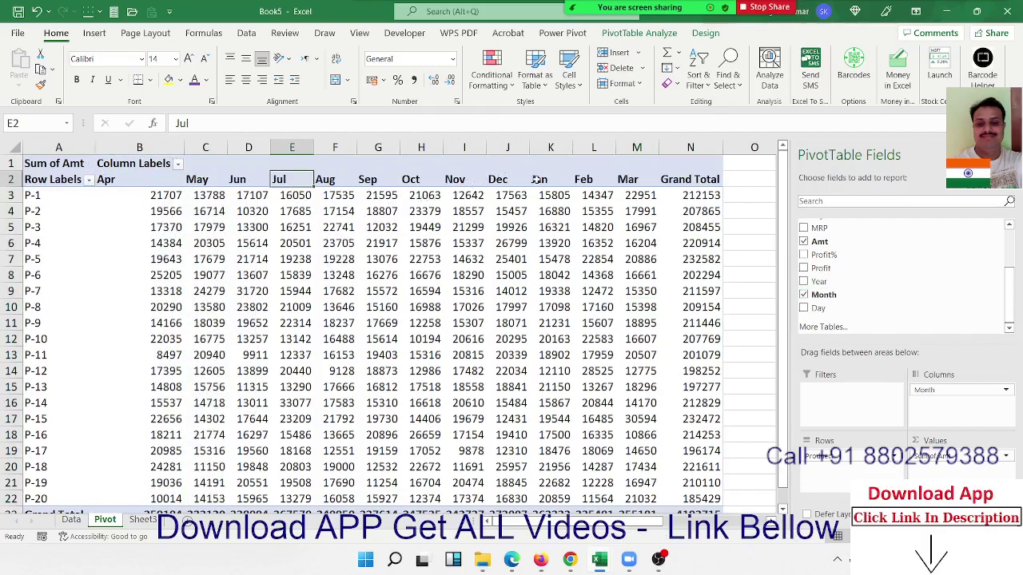
drag(537, 179, 622, 174)
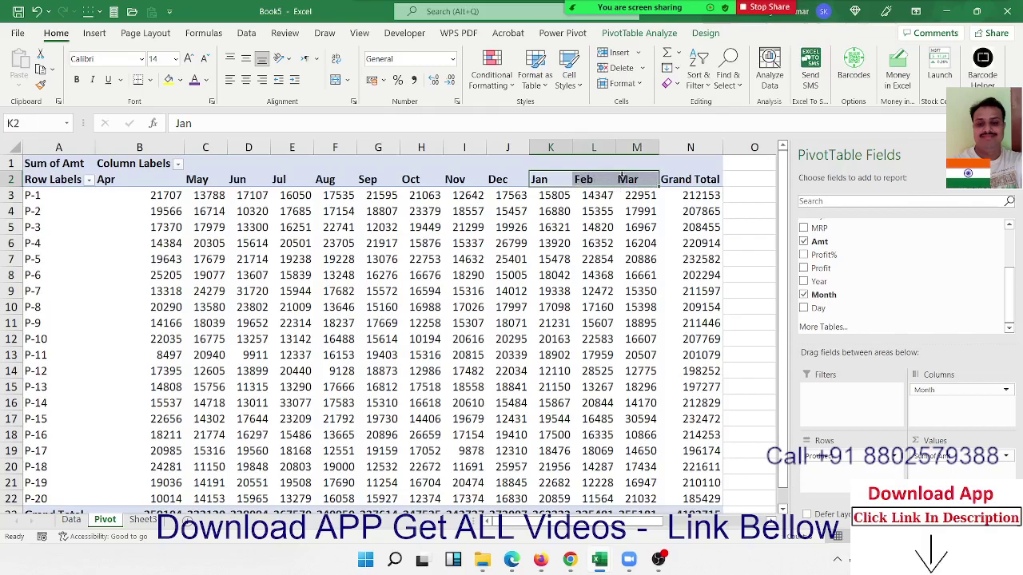
mouse_move(613, 187)
mouse_down()
mouse_move(574, 196)
mouse_move(101, 202)
mouse_up()
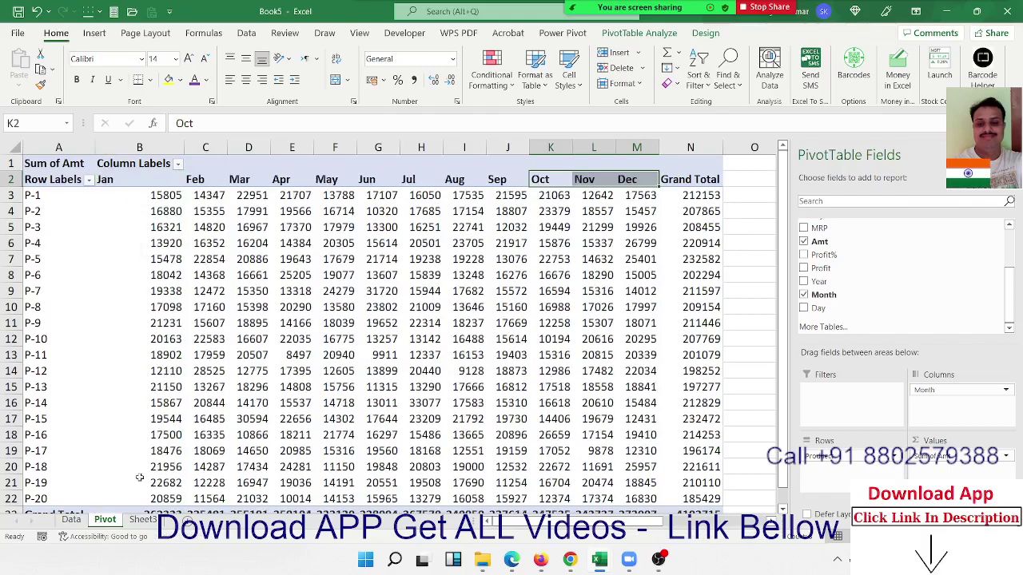
click(146, 525)
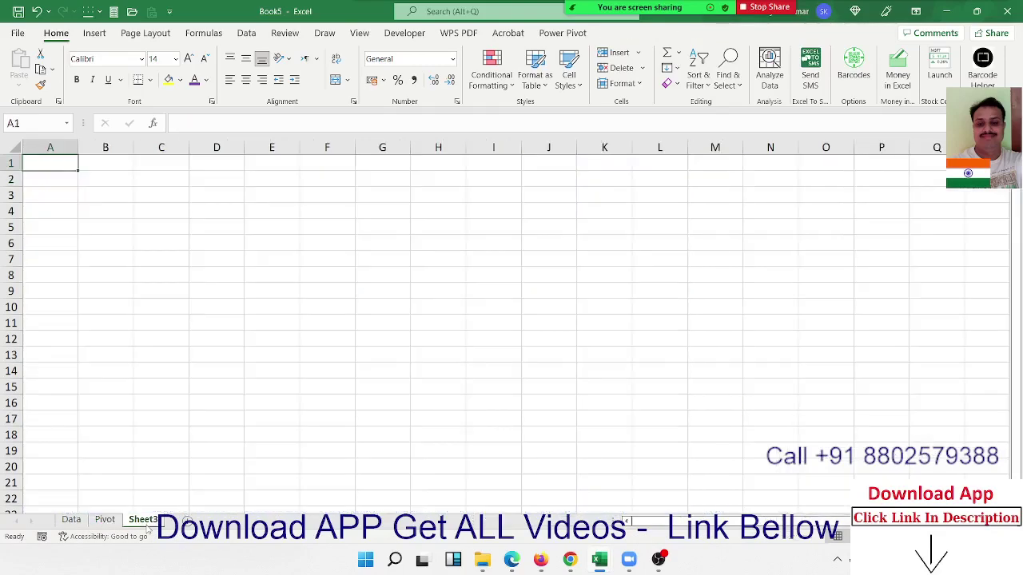
Step: Glance at the Data sheet's sales records, then return to the Pivot sheet's monthly table
click(79, 522)
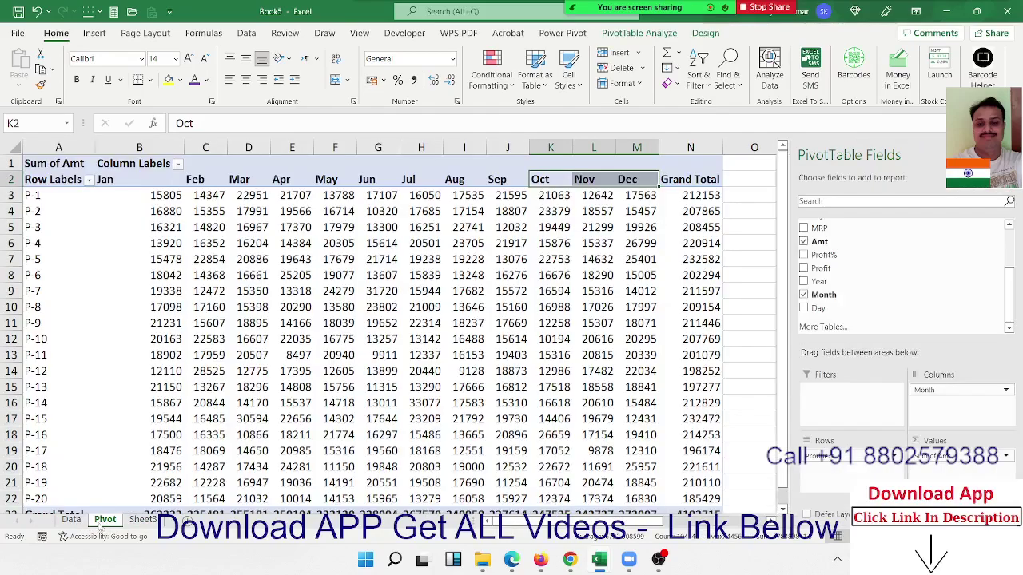
click(101, 523)
click(333, 307)
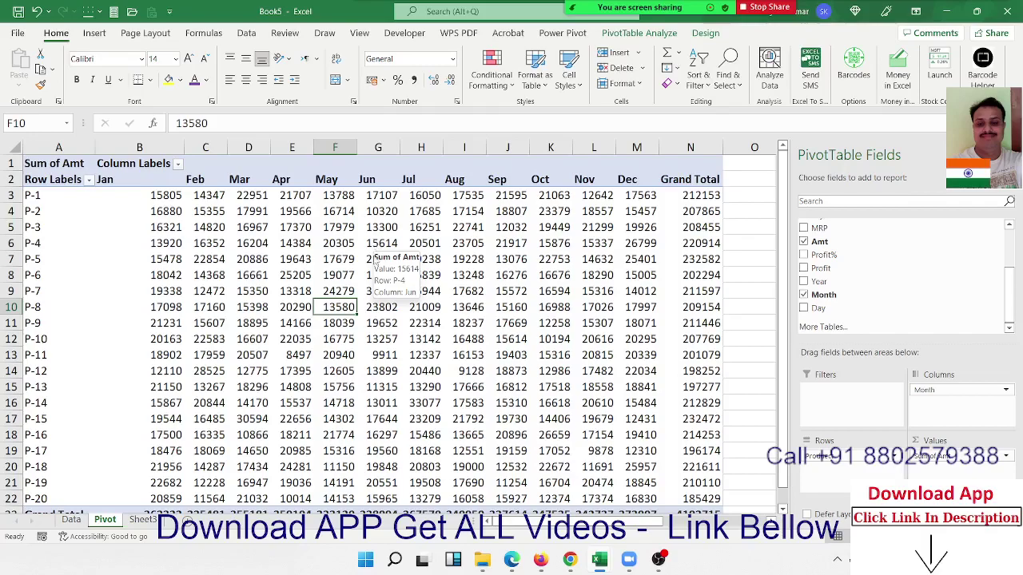
click(209, 245)
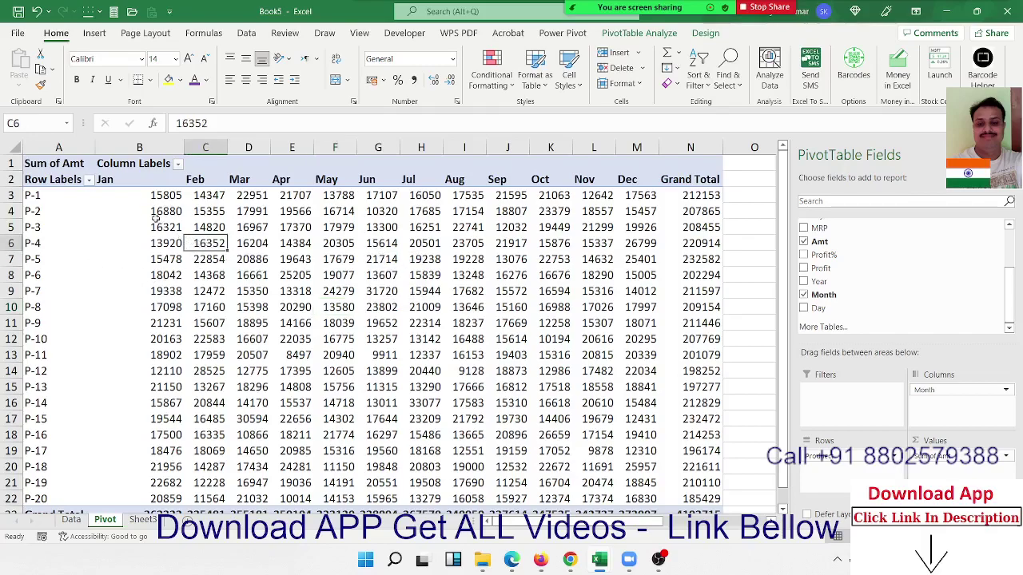
click(88, 180)
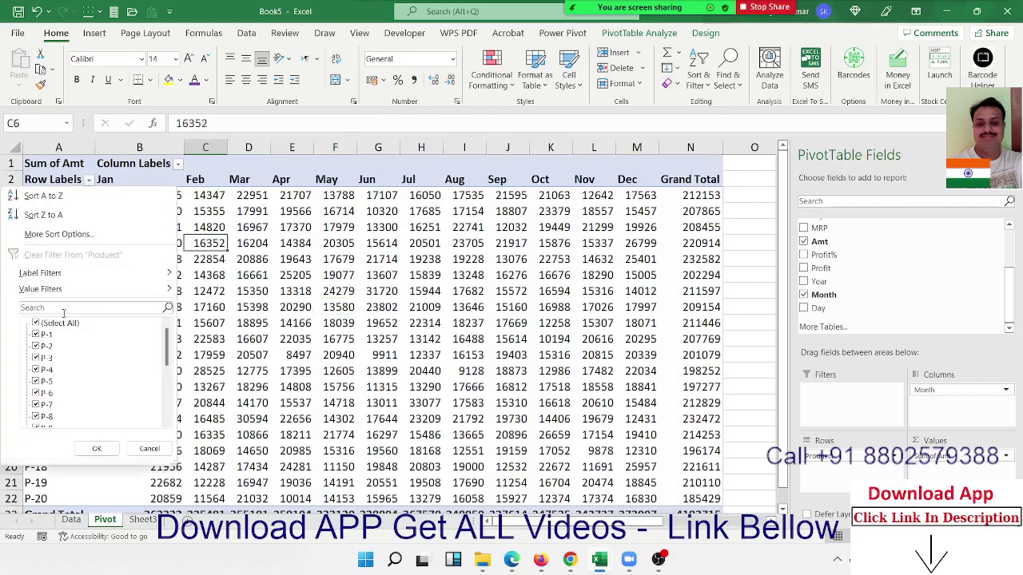
click(36, 323)
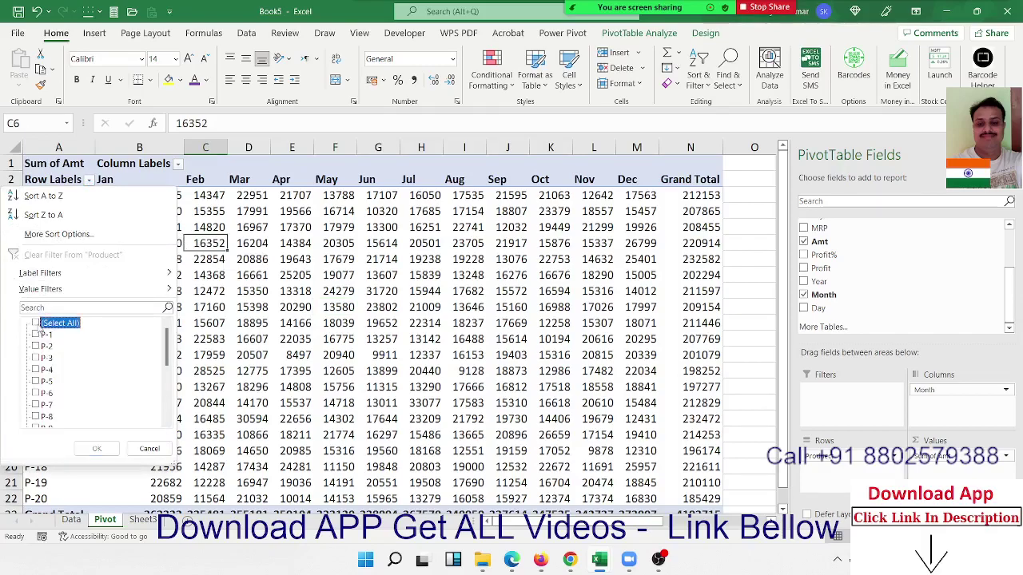
click(38, 334)
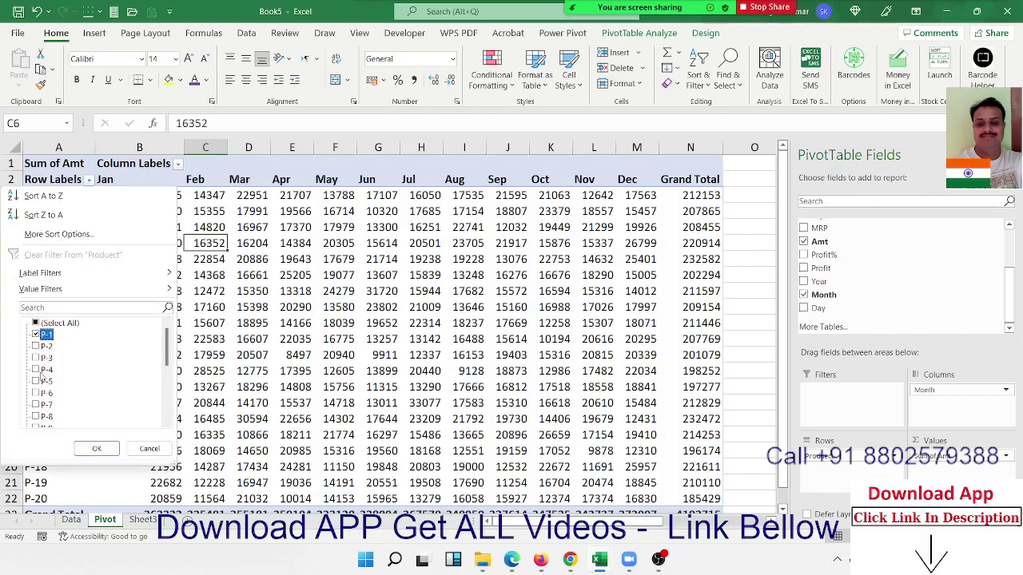
click(40, 370)
click(44, 405)
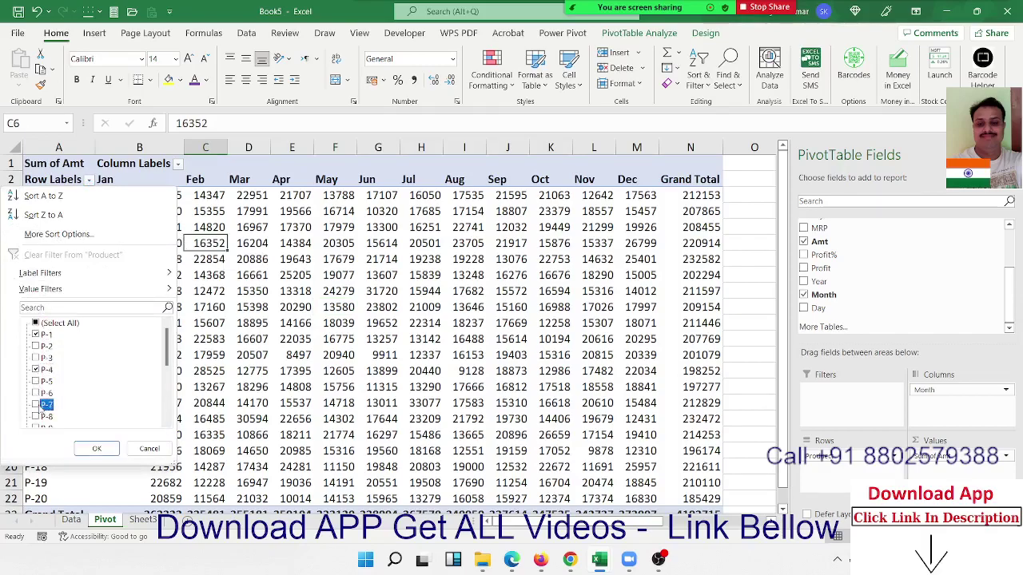
click(96, 448)
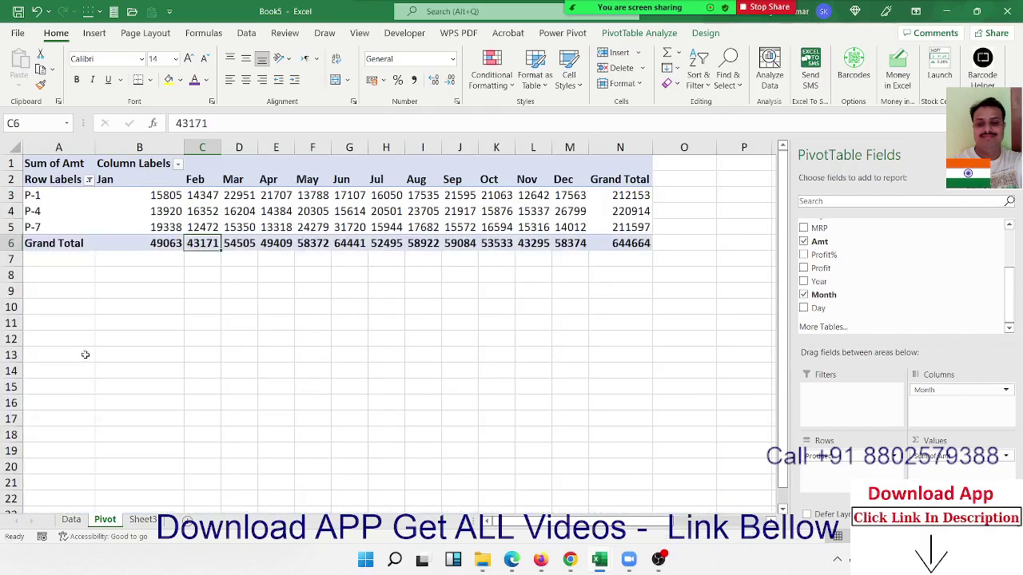
click(89, 179)
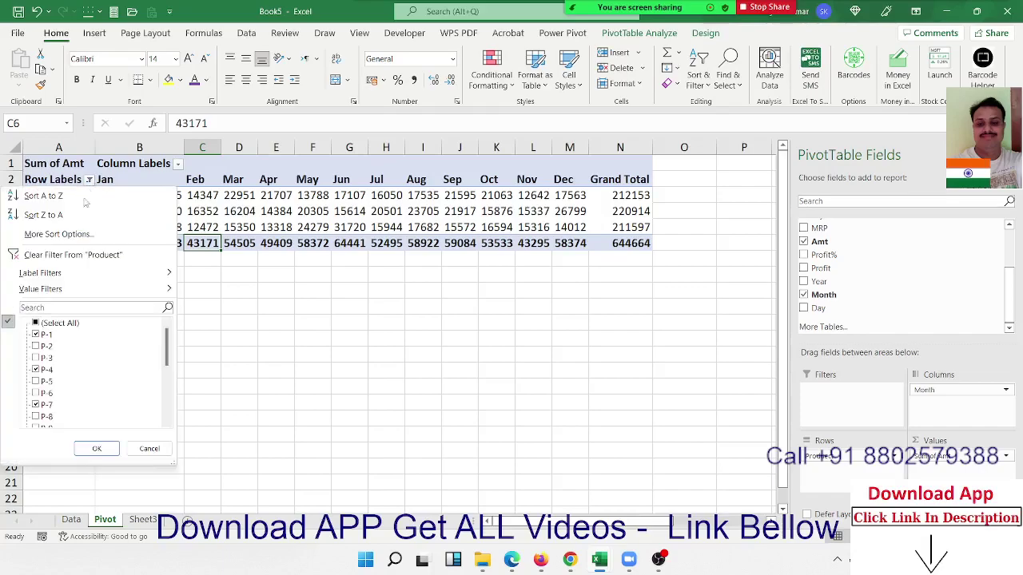
click(35, 323)
click(96, 449)
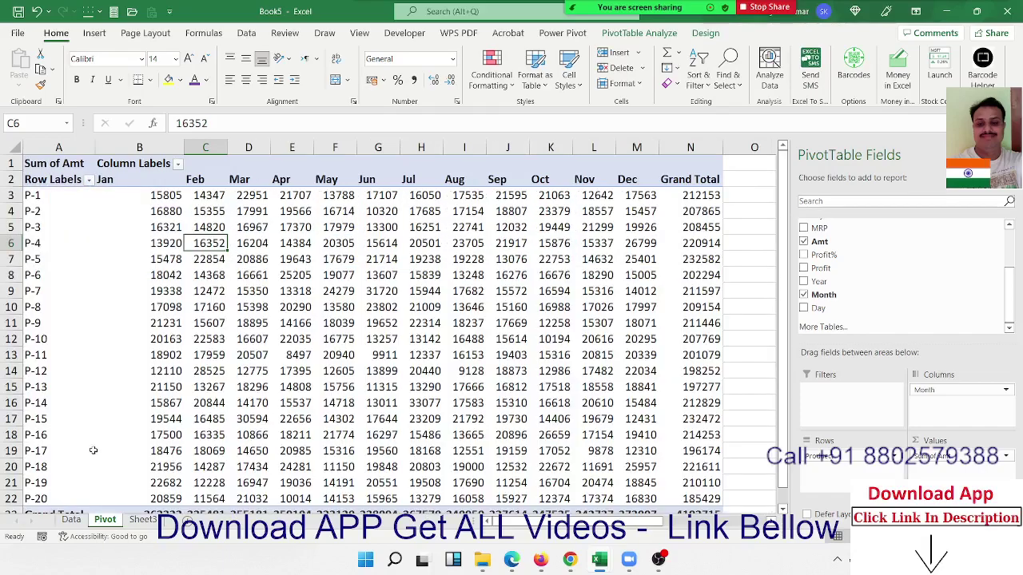
click(85, 215)
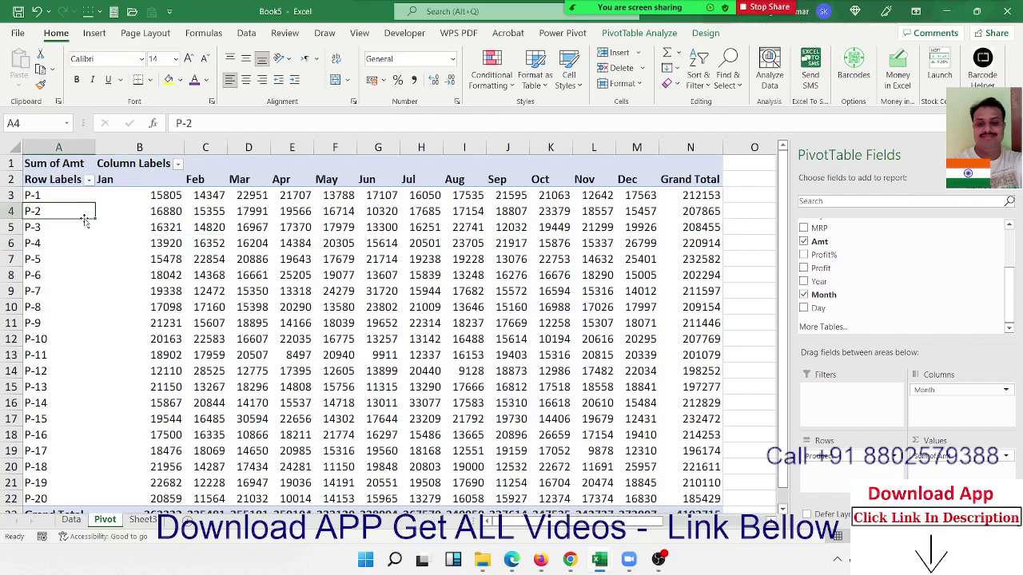
click(88, 181)
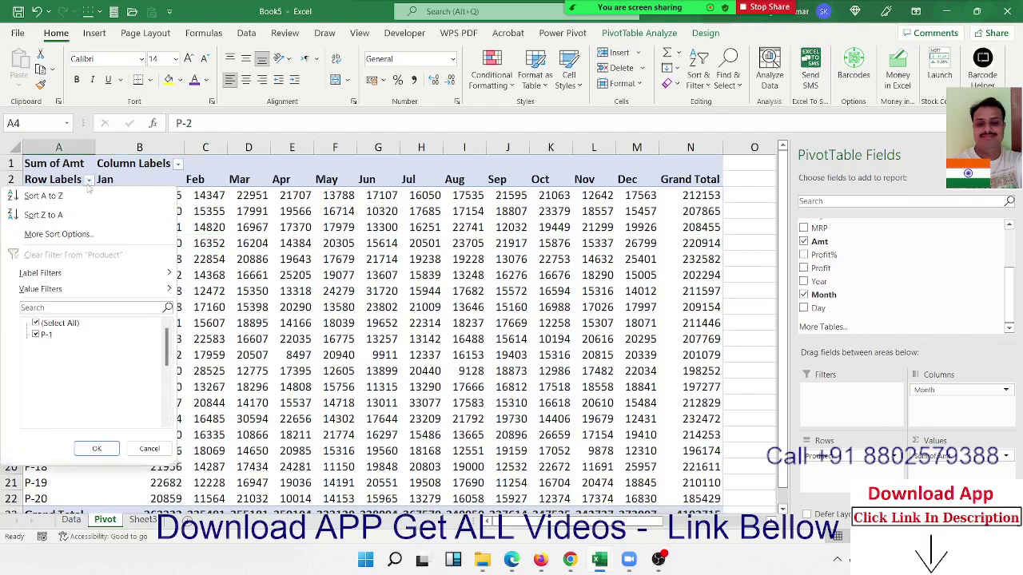
mouse_move(94, 290)
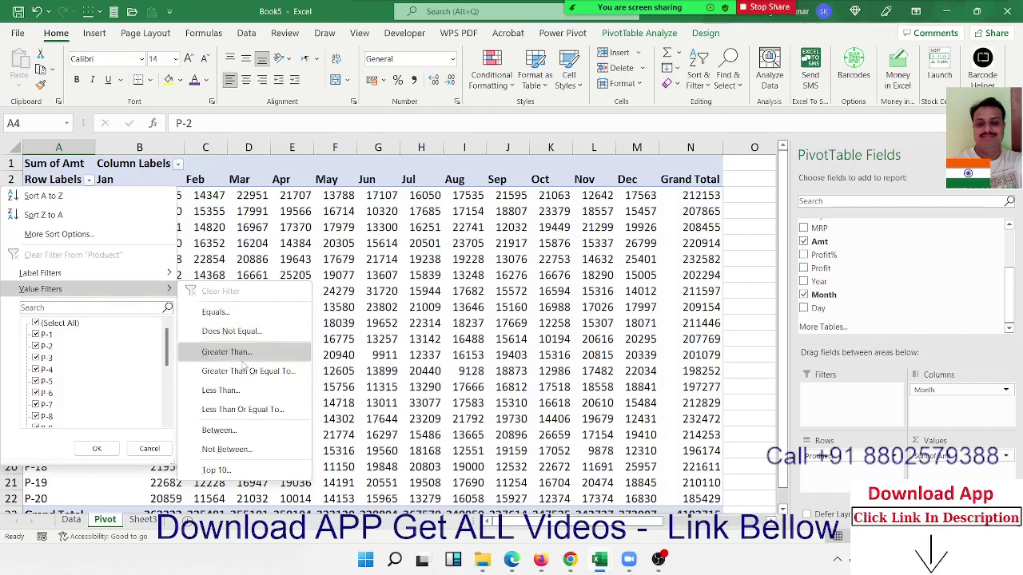
click(218, 470)
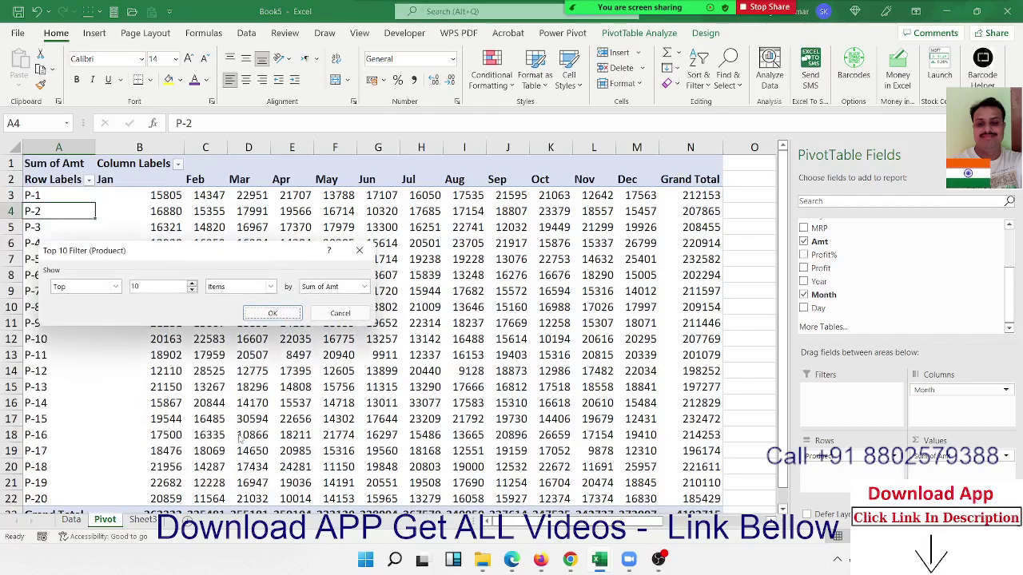
drag(145, 286, 122, 288)
click(260, 311)
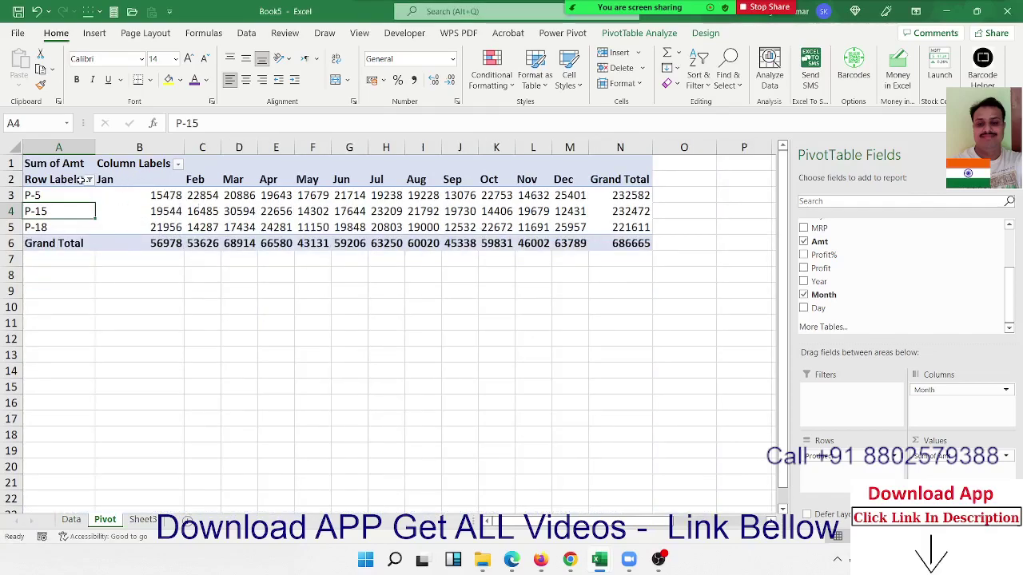
click(88, 179)
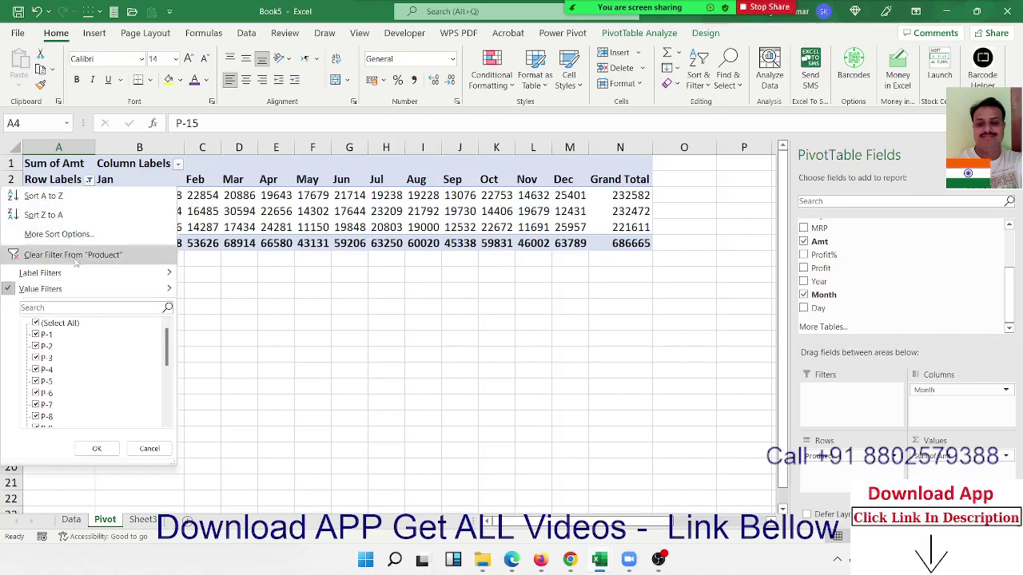
click(73, 255)
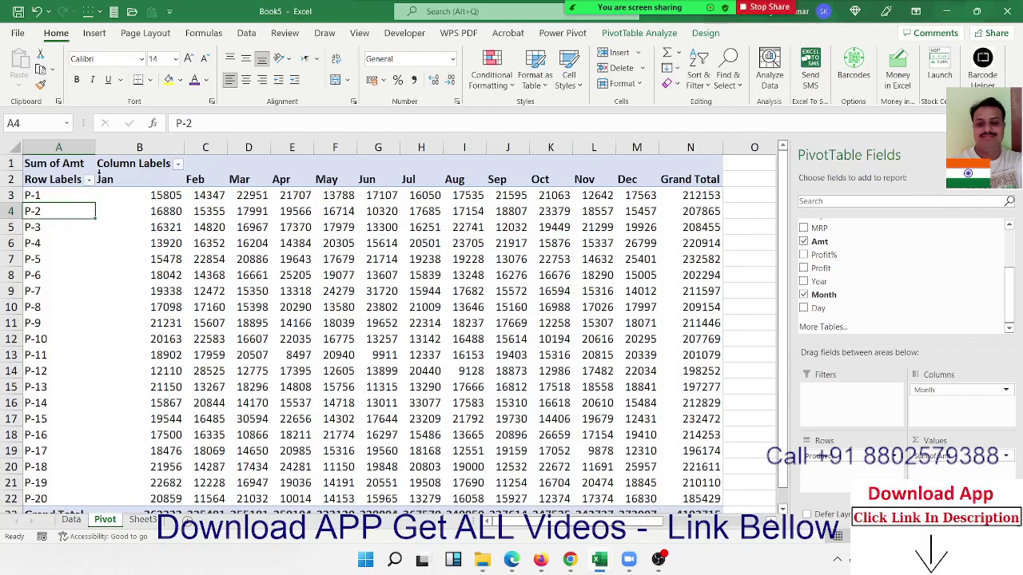
mouse_move(203, 214)
mouse_down()
mouse_move(415, 343)
mouse_move(512, 372)
mouse_up()
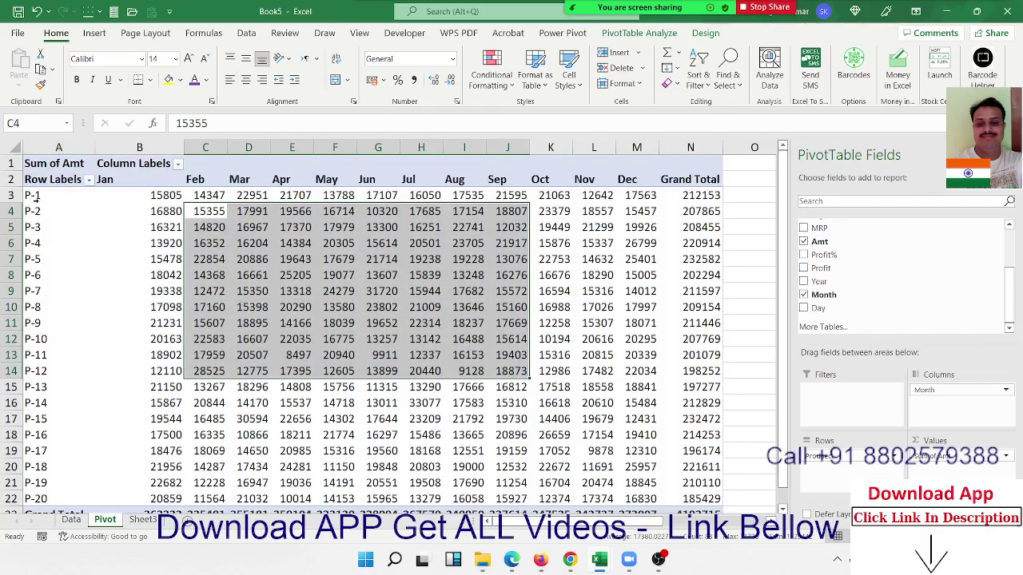
drag(47, 211, 40, 383)
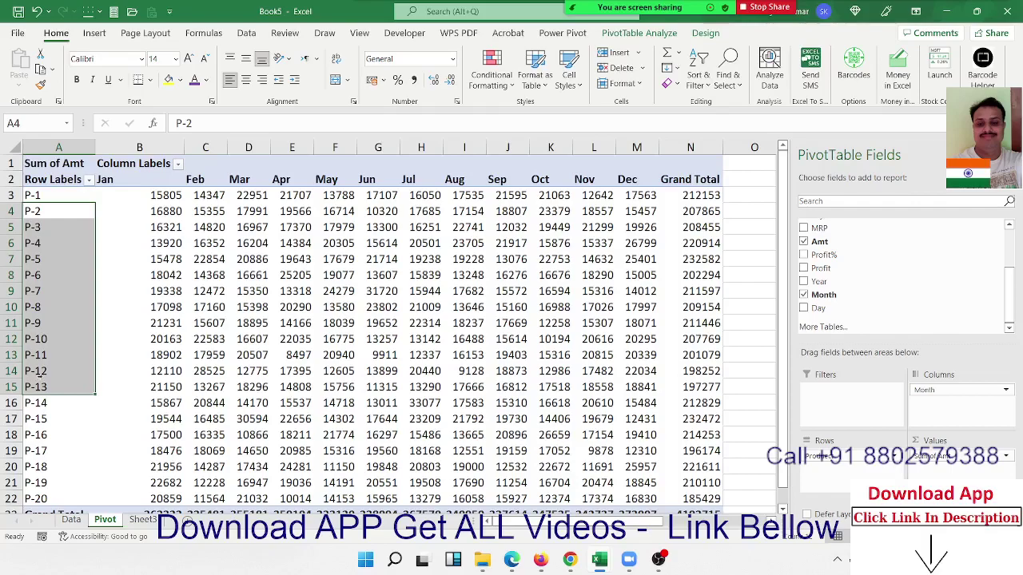
click(89, 180)
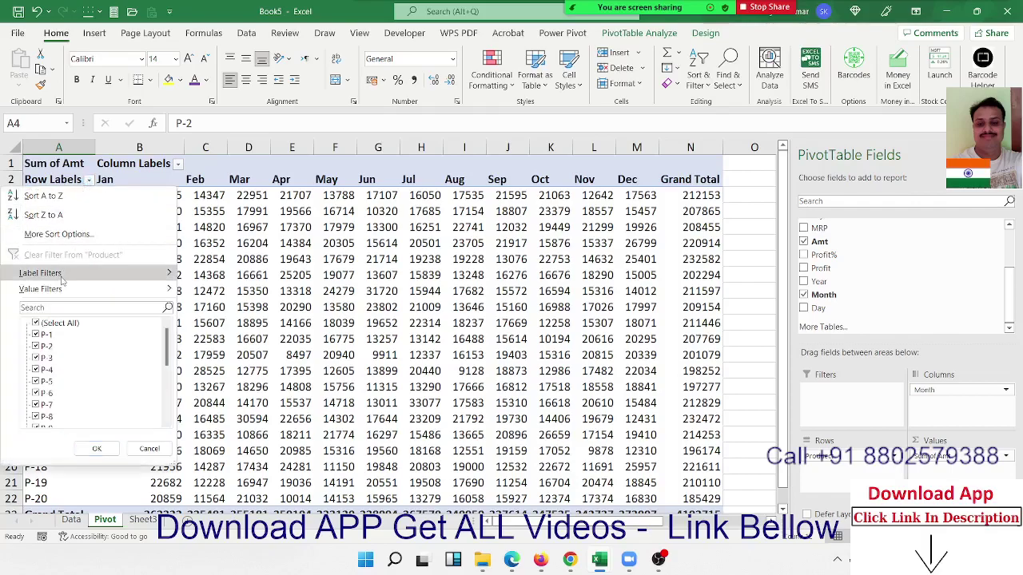
mouse_move(62, 277)
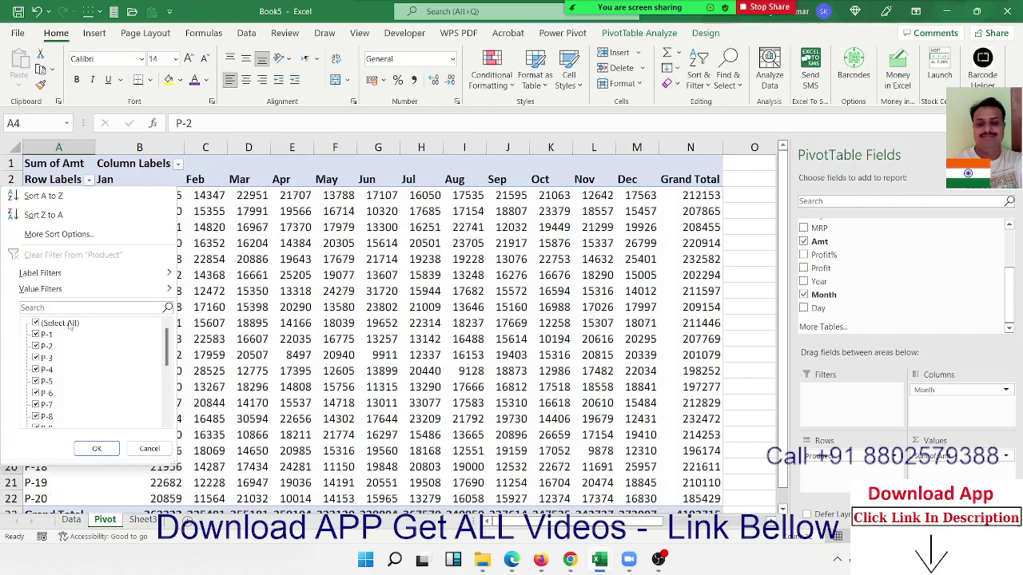
mouse_move(70, 296)
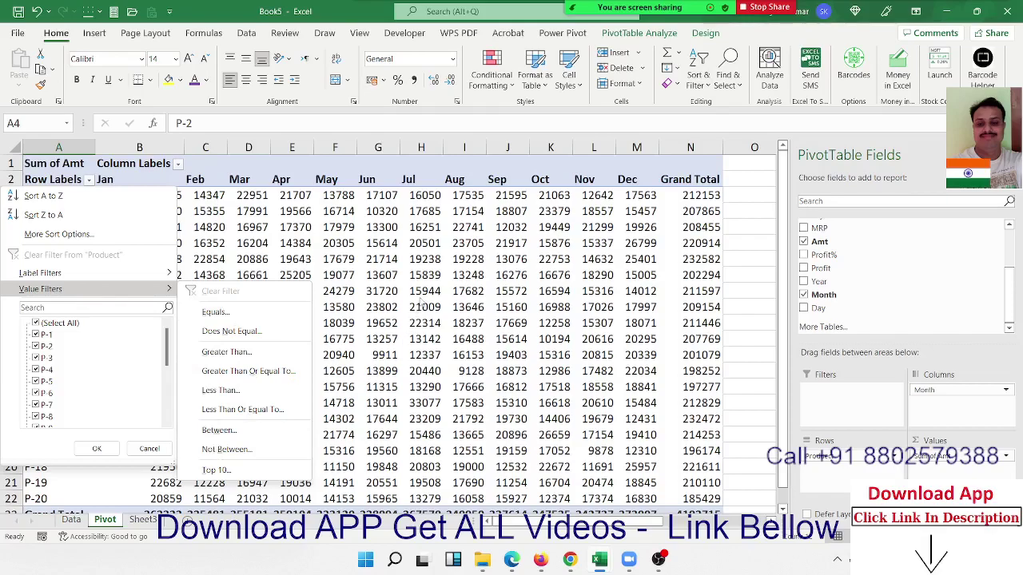
click(419, 298)
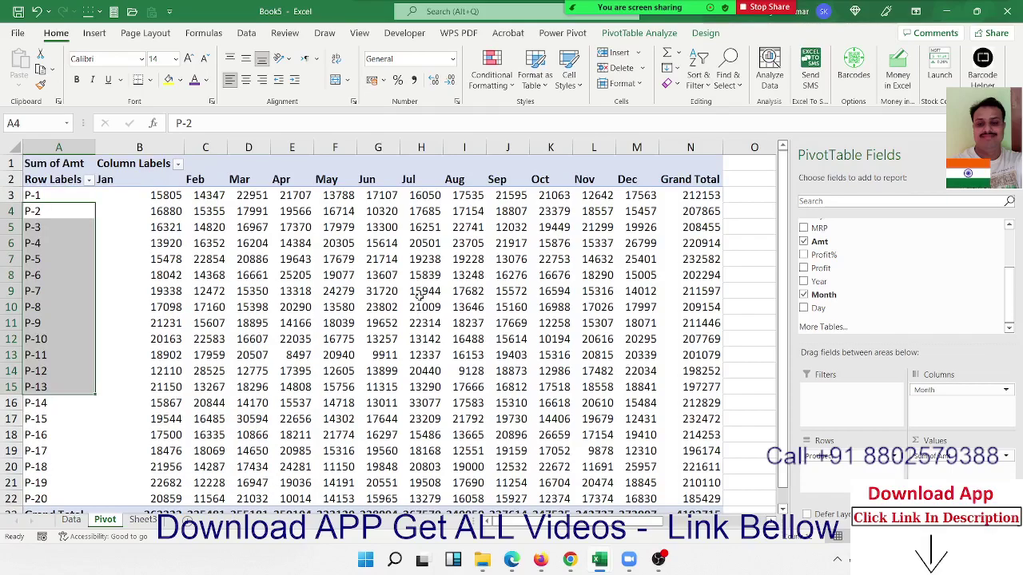
mouse_move(419, 297)
click(128, 183)
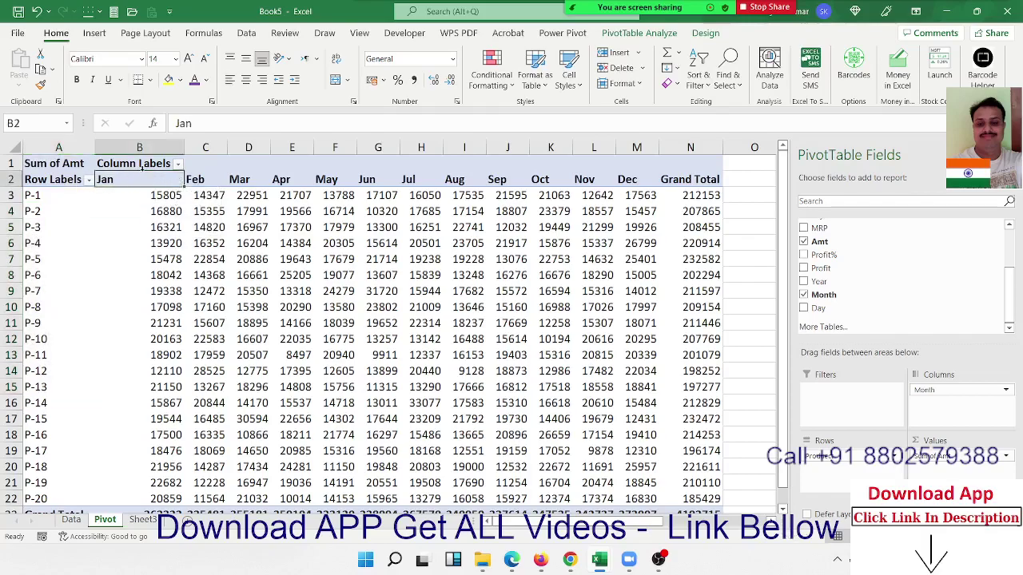
Step: Filter the pivot's month columns to show only Jan, Mar, May and Jun
click(144, 167)
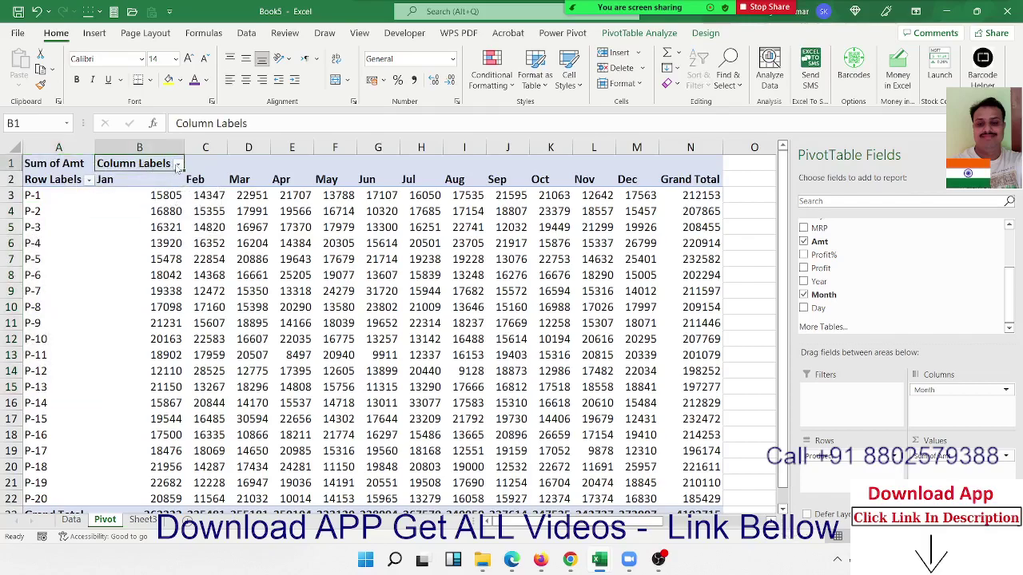
click(178, 165)
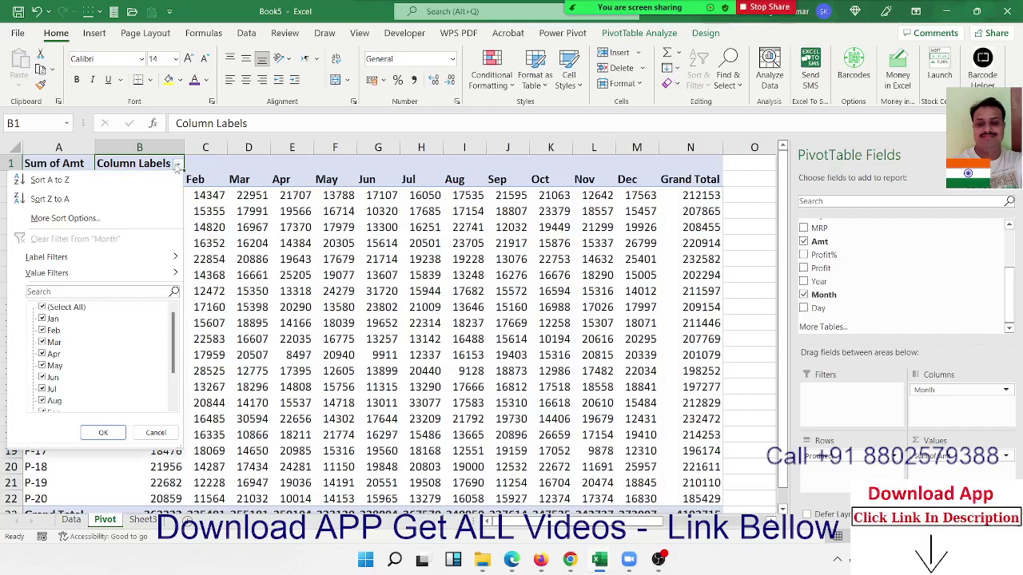
click(54, 308)
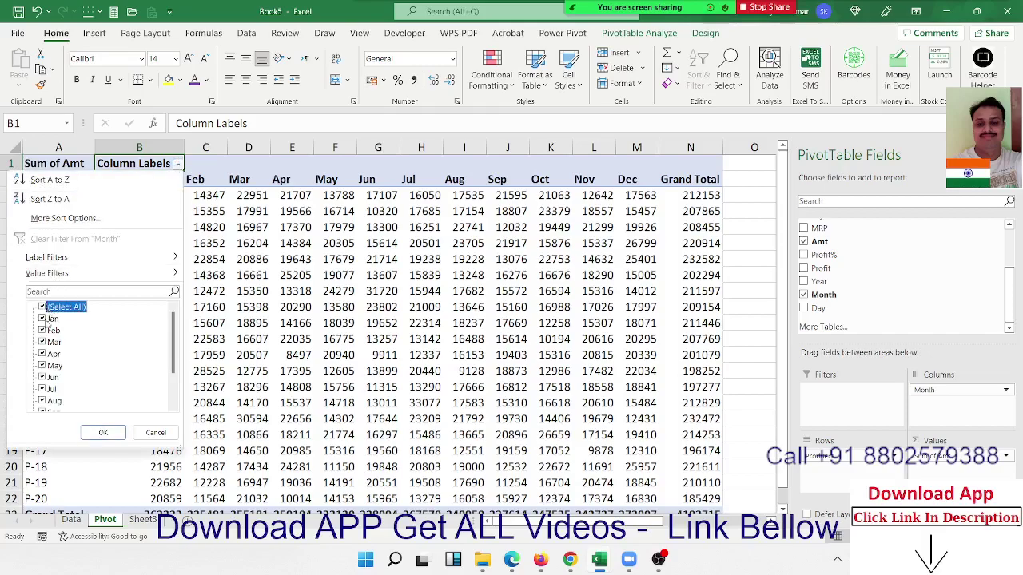
click(42, 307)
click(42, 318)
click(42, 342)
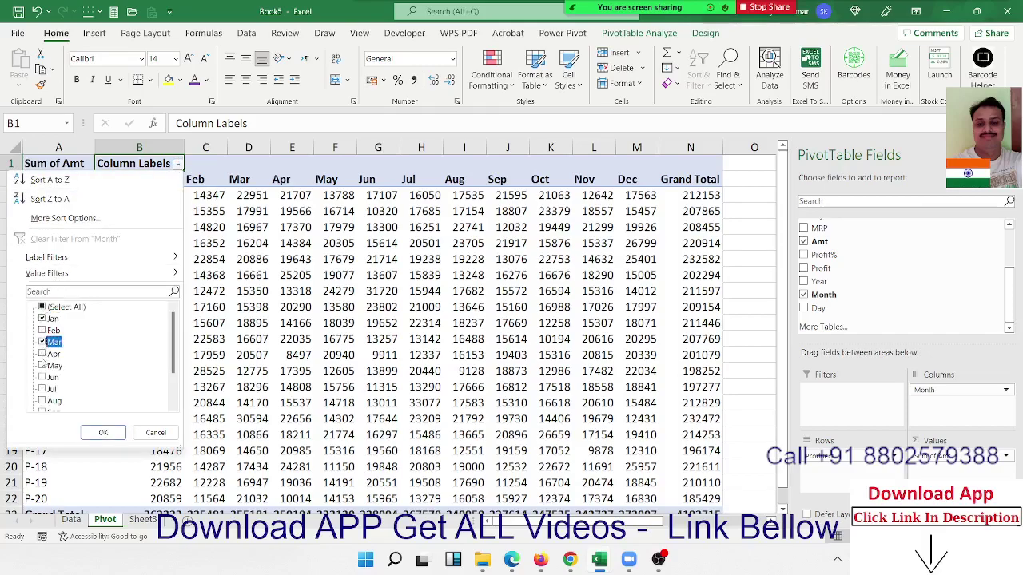
click(42, 365)
click(43, 377)
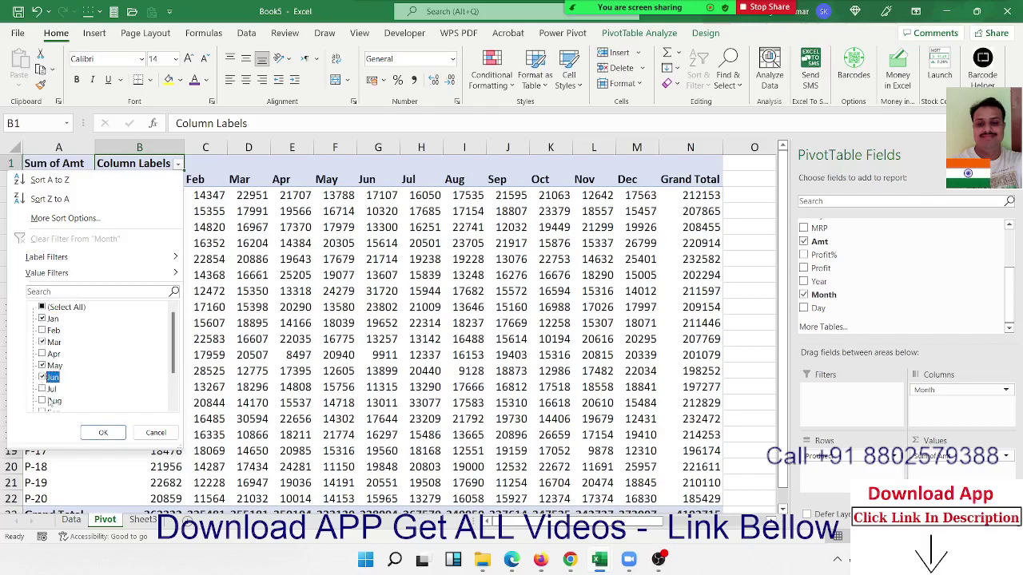
click(112, 432)
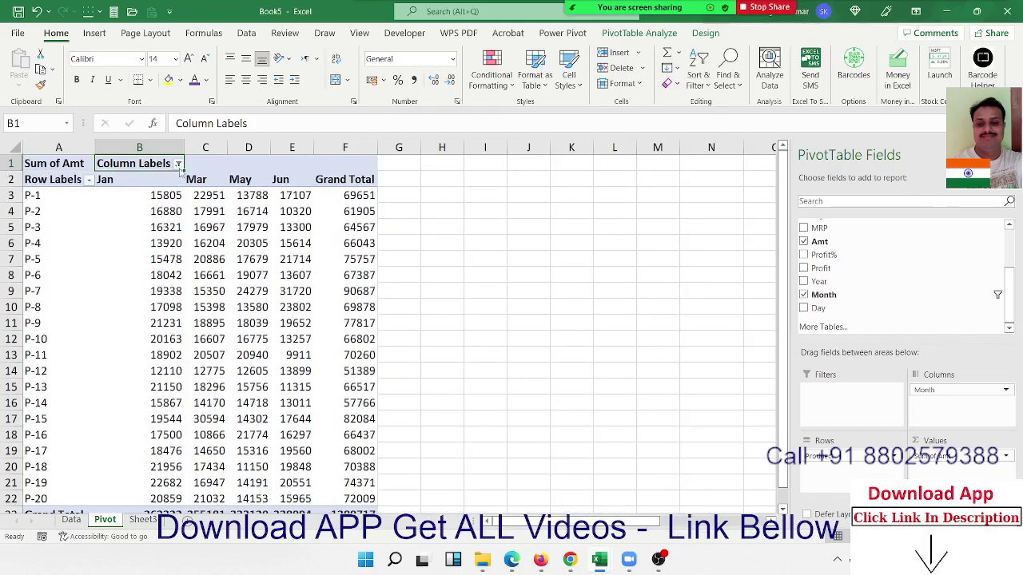
Step: Re-include every month in the filter so the columns span Jan through Dec again
click(178, 163)
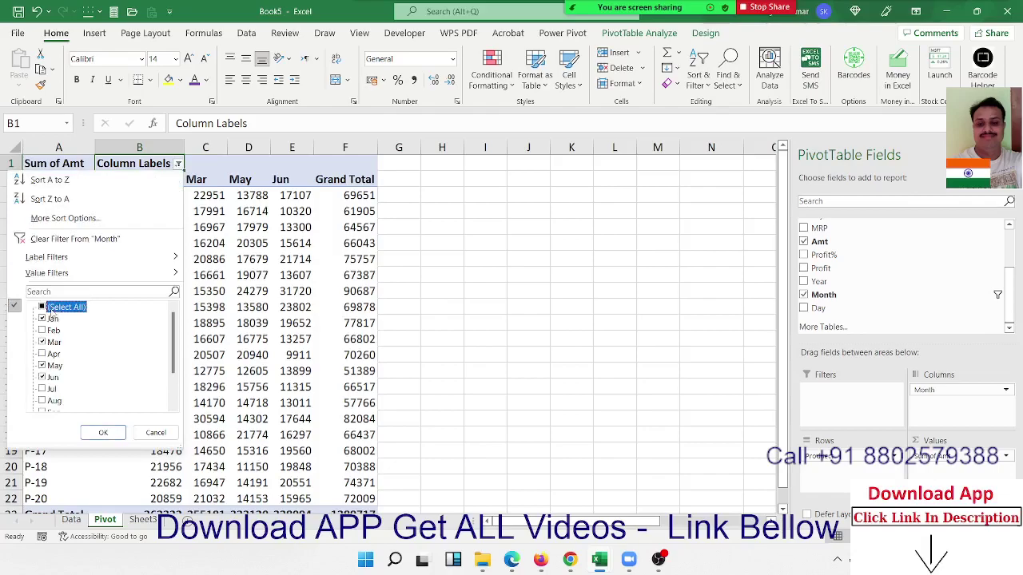
click(48, 309)
click(103, 432)
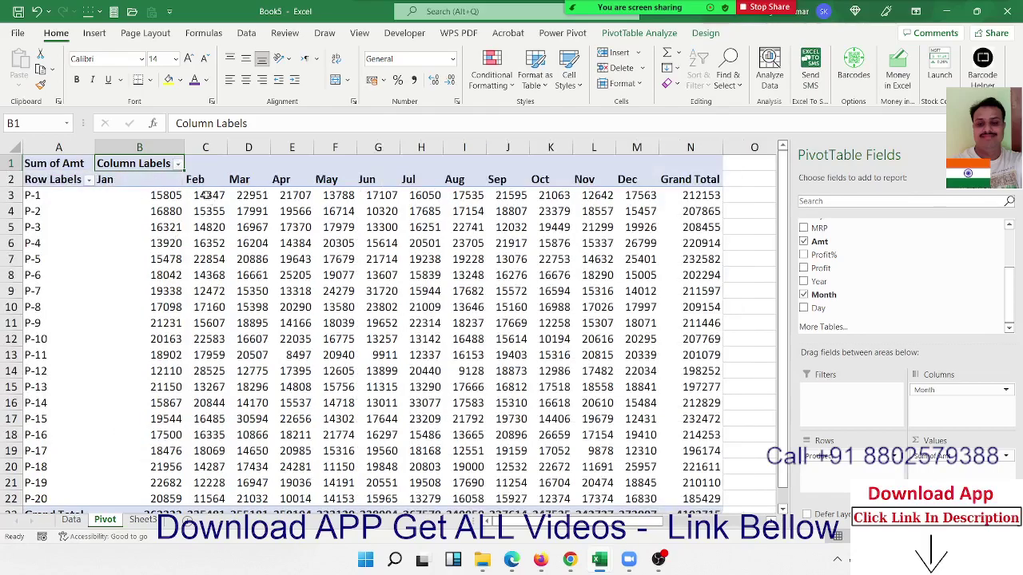
click(178, 164)
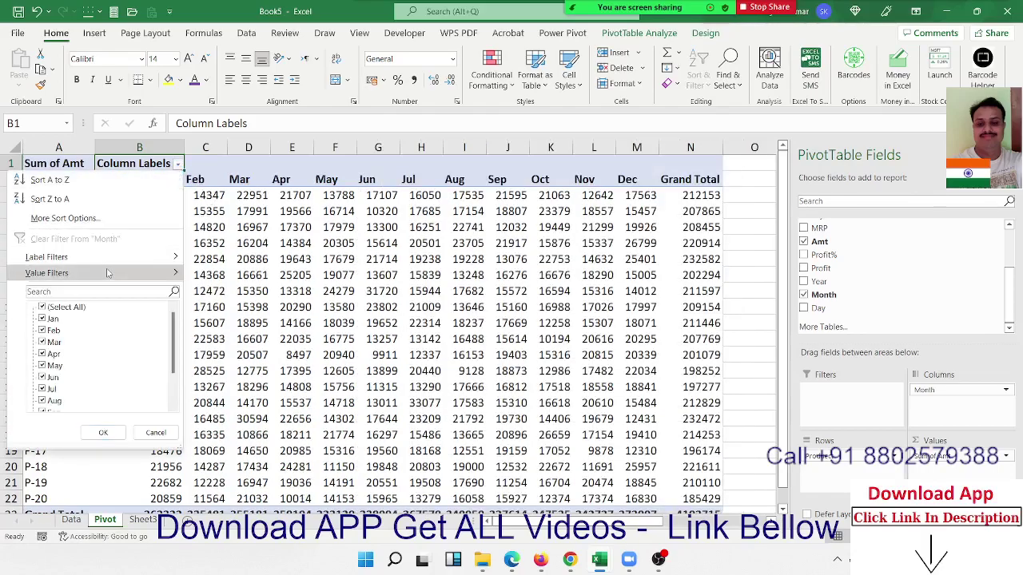
Step: Apply a Top 3 value filter on months, then clear the month filter to show all twelve
mouse_move(108, 274)
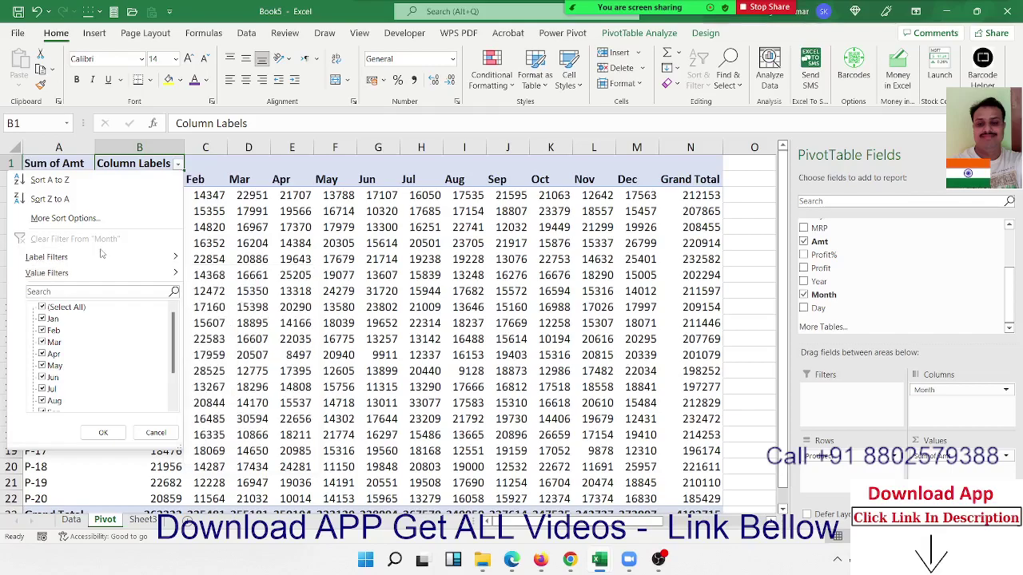
mouse_move(101, 256)
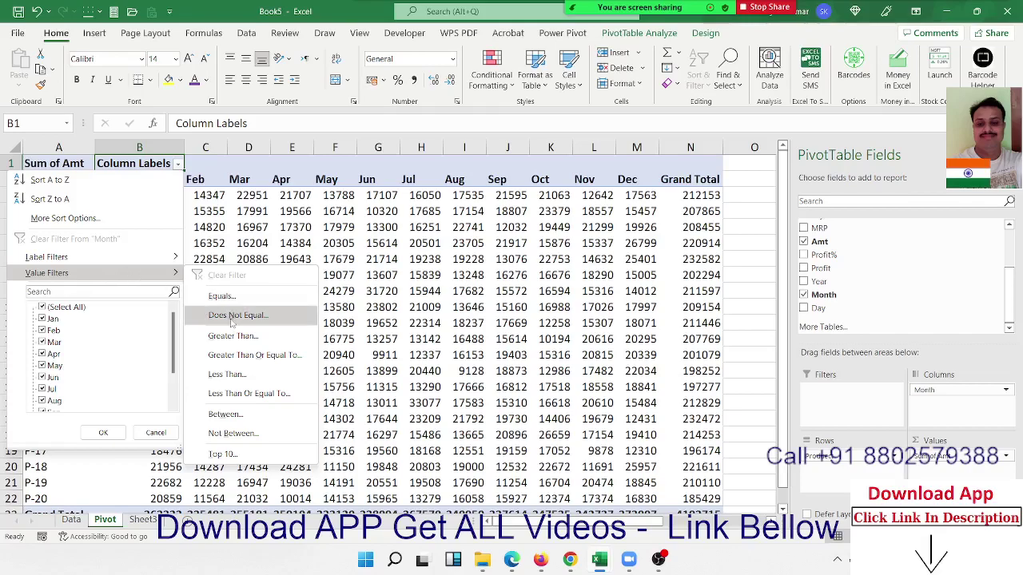
click(224, 454)
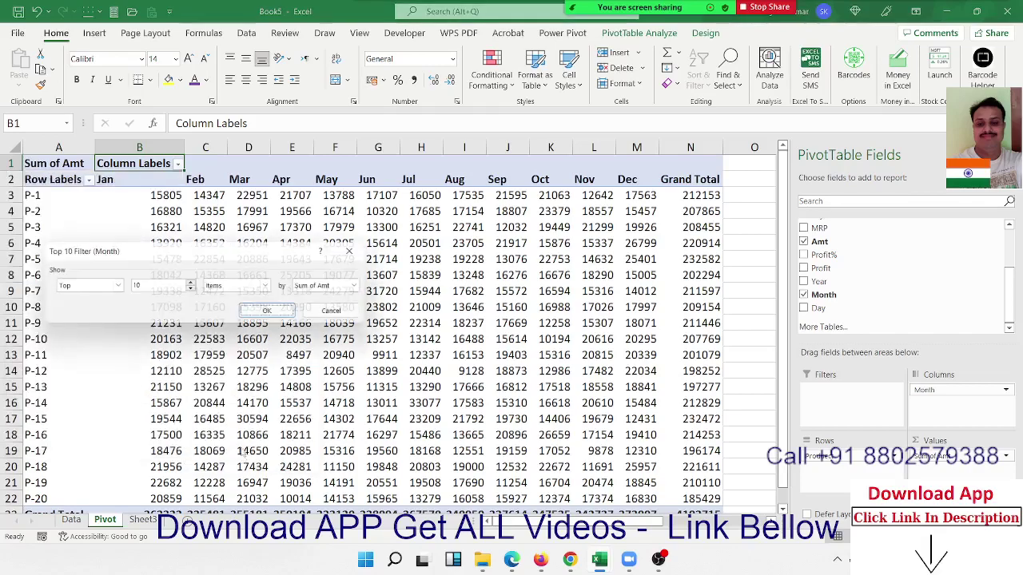
text(3)
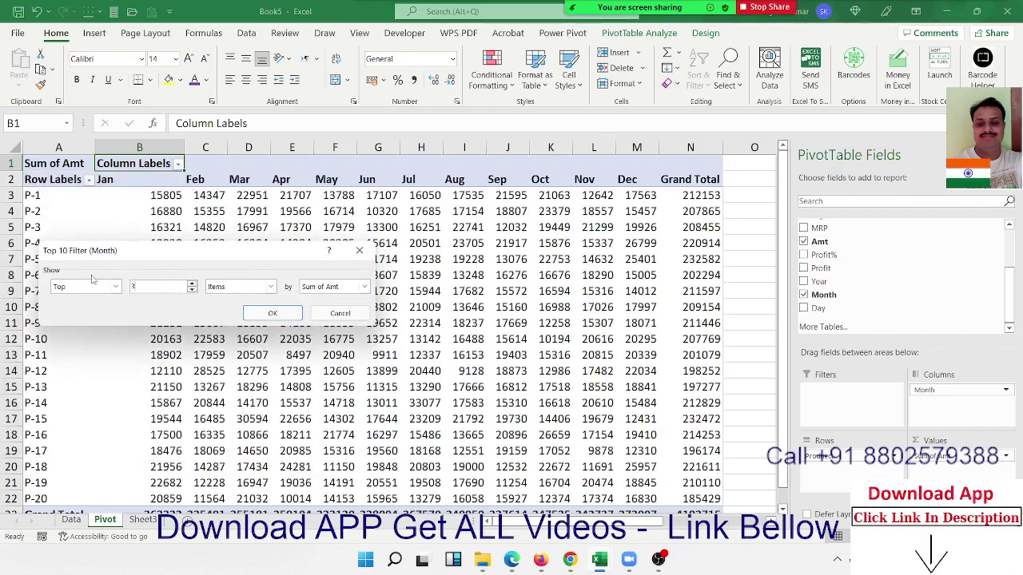
key(Return)
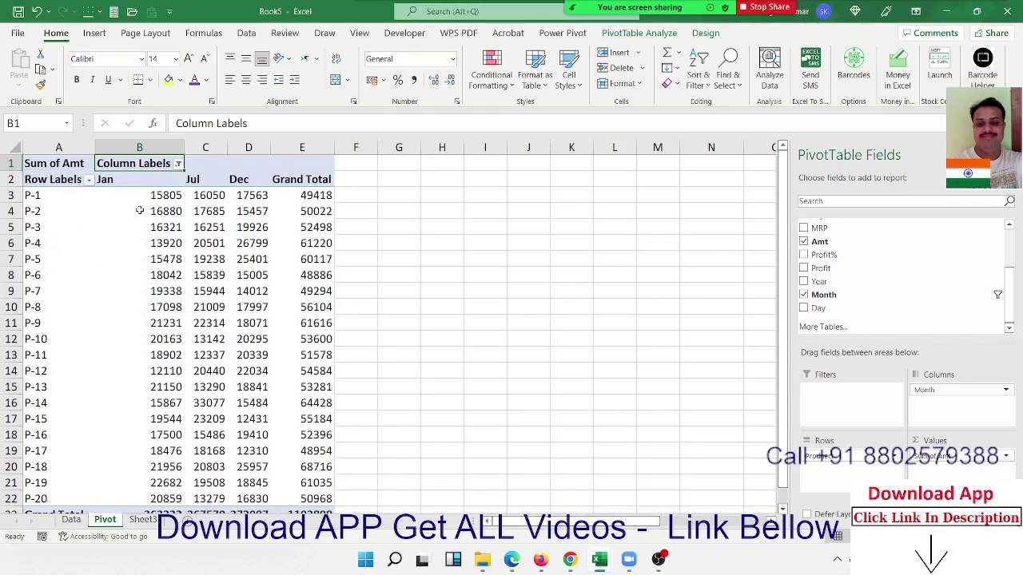
click(178, 163)
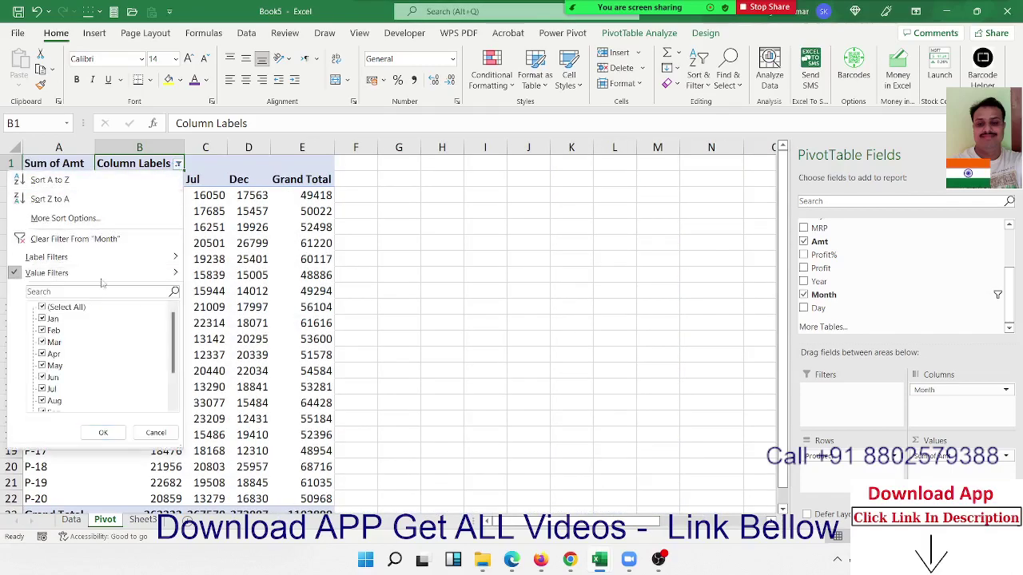
click(75, 238)
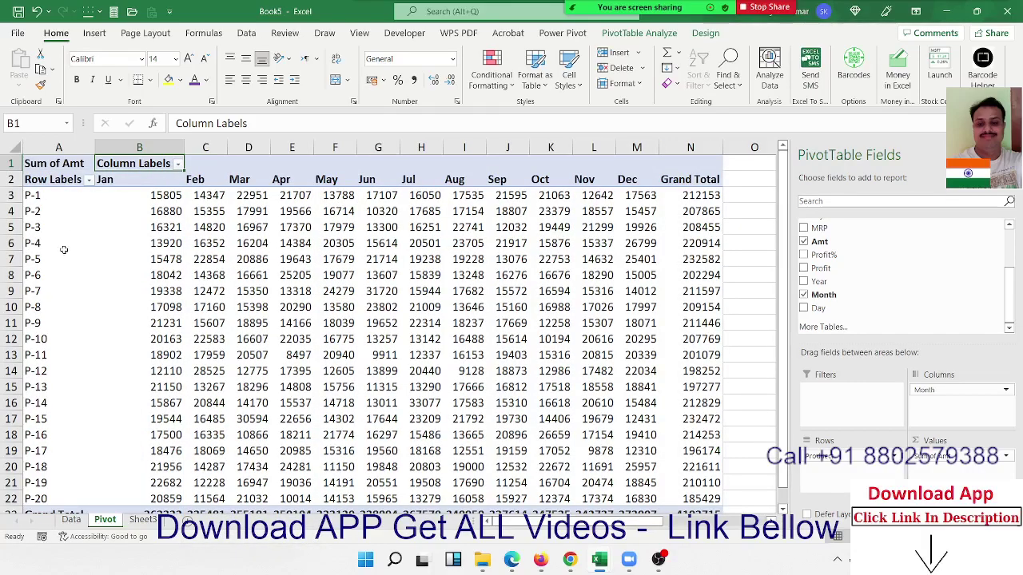
click(70, 203)
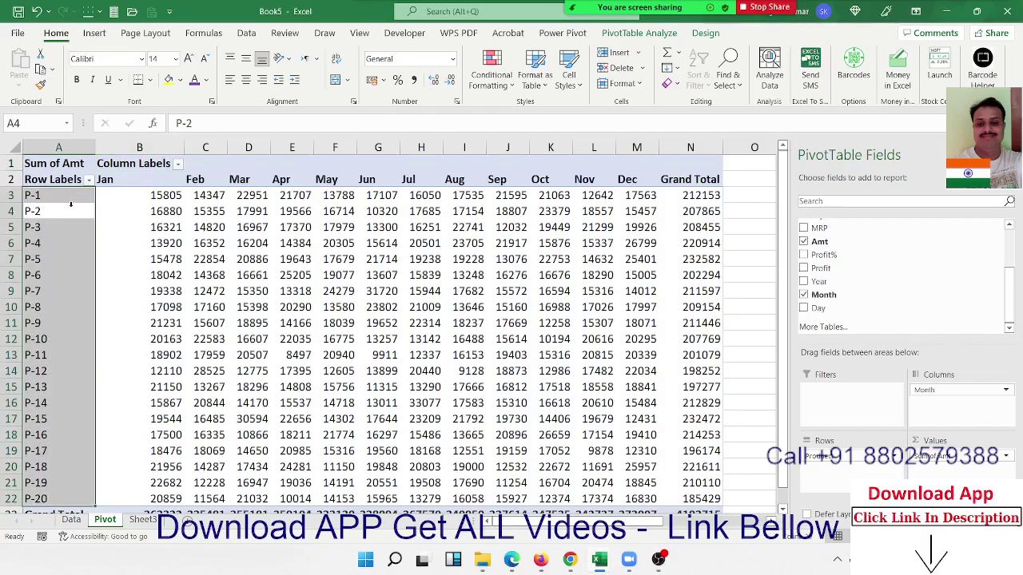
click(147, 163)
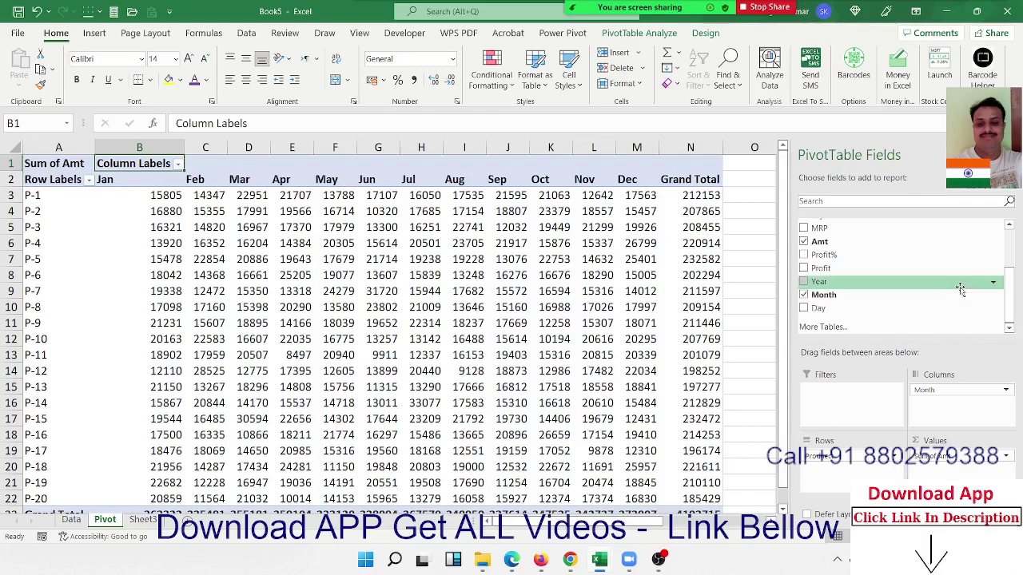
scroll(959, 289, up, 2)
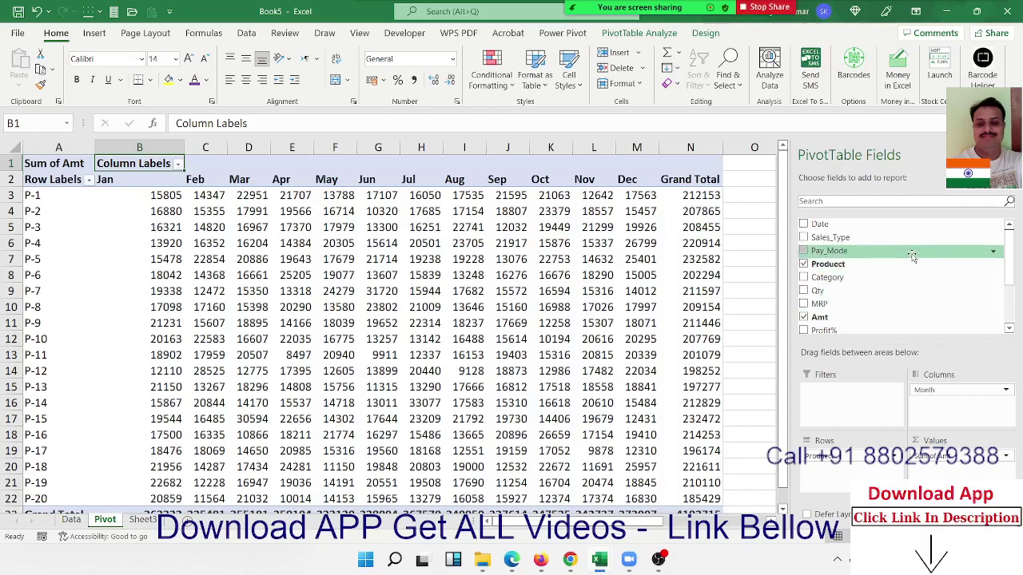
Step: Add Pay_Mode and Sales_Type as report filters and set Pay_Mode to Cash
drag(911, 255, 849, 404)
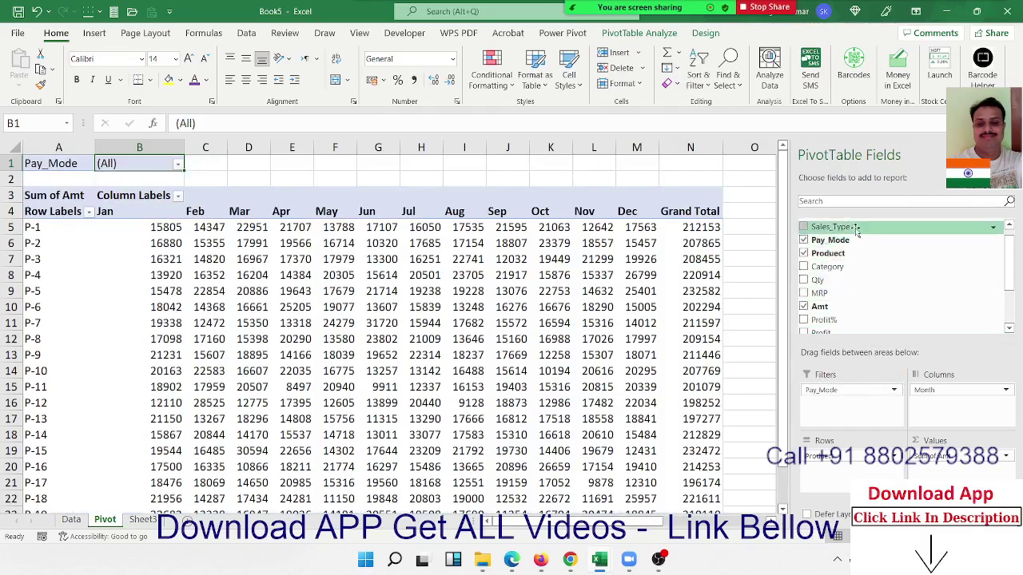
drag(855, 228, 855, 402)
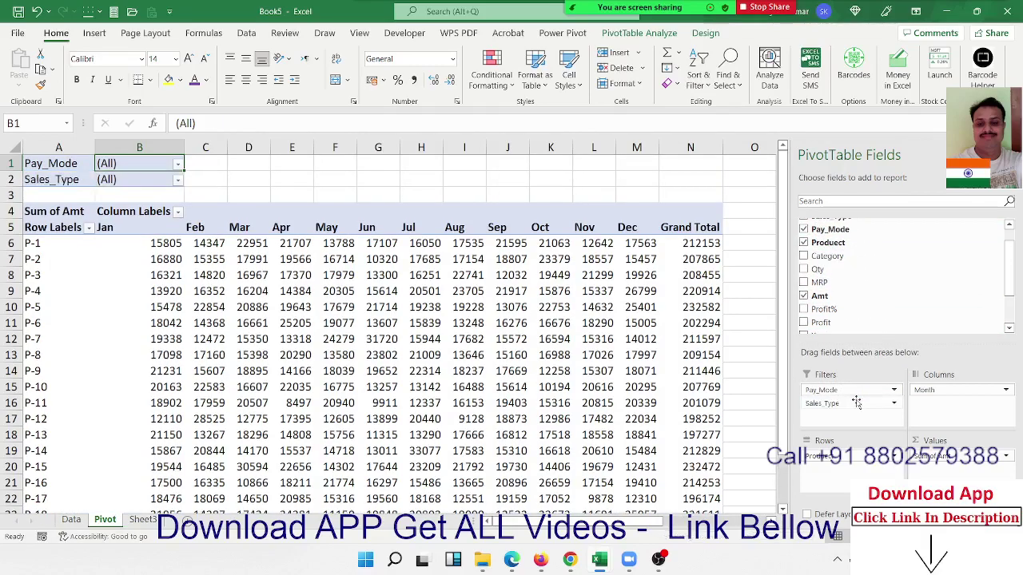
click(178, 165)
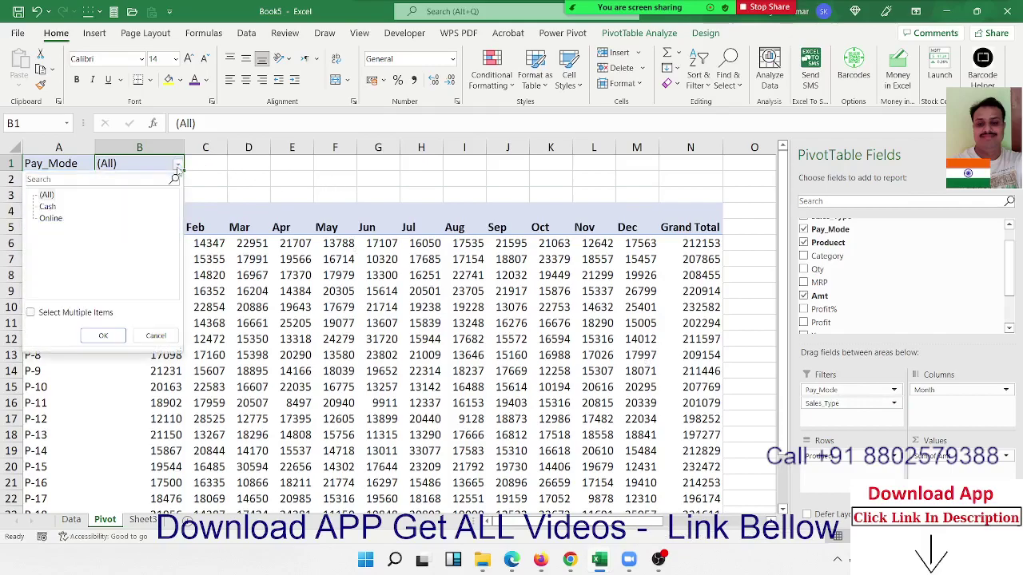
click(48, 207)
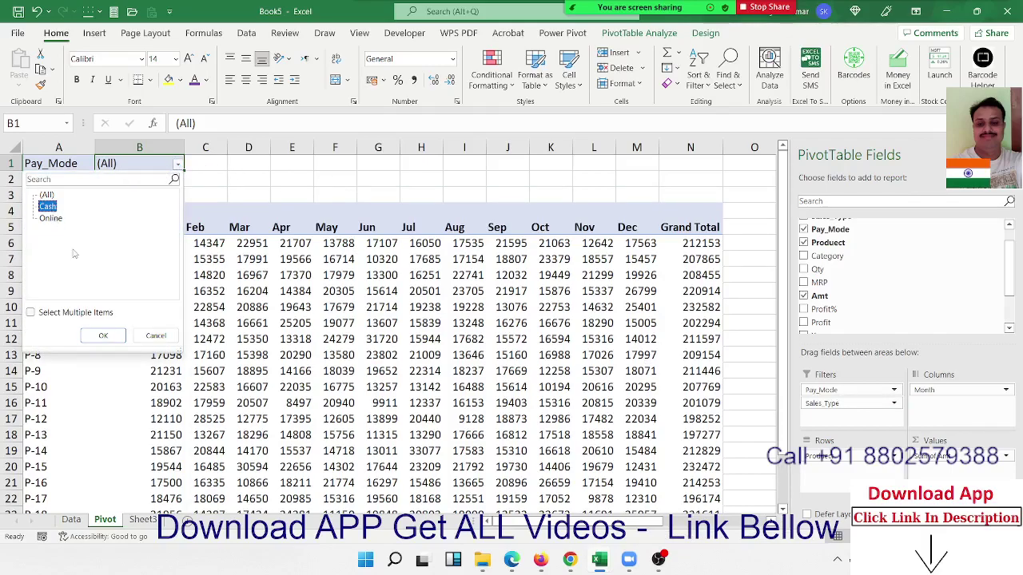
click(103, 335)
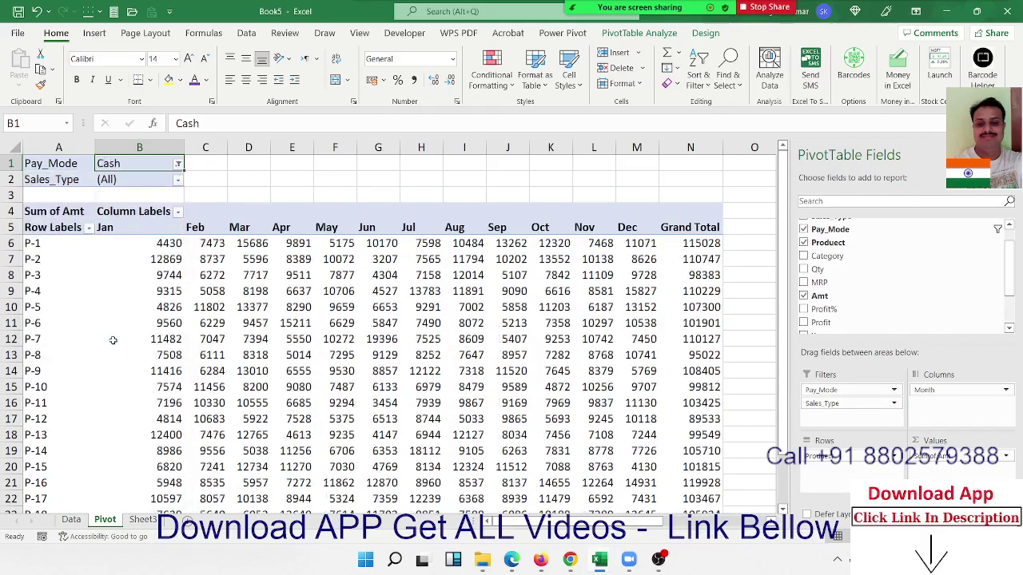
Step: Set the Sales_Type report filter to Direct, cutting the Grand Total to 562319
click(179, 180)
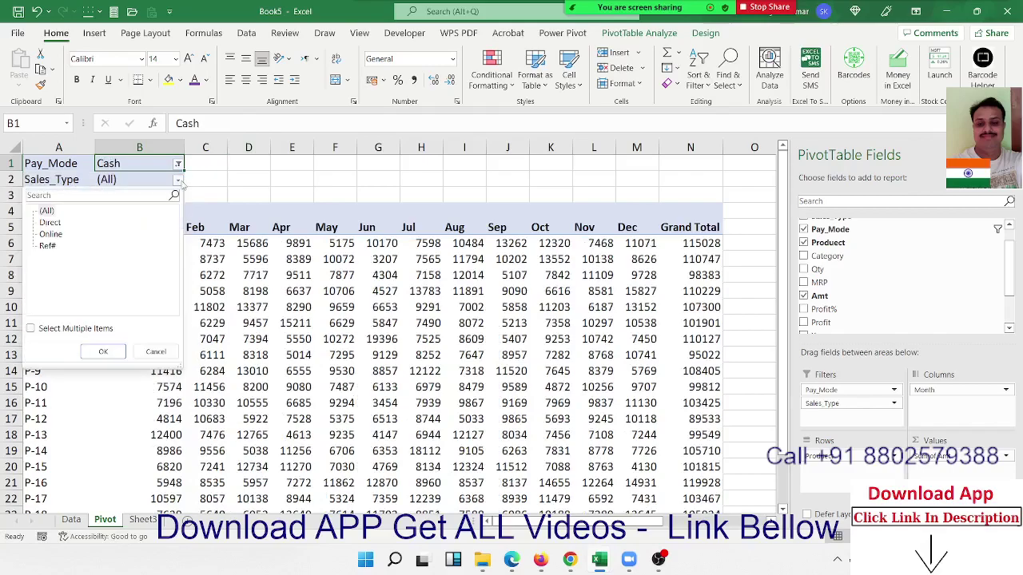
click(50, 222)
click(106, 352)
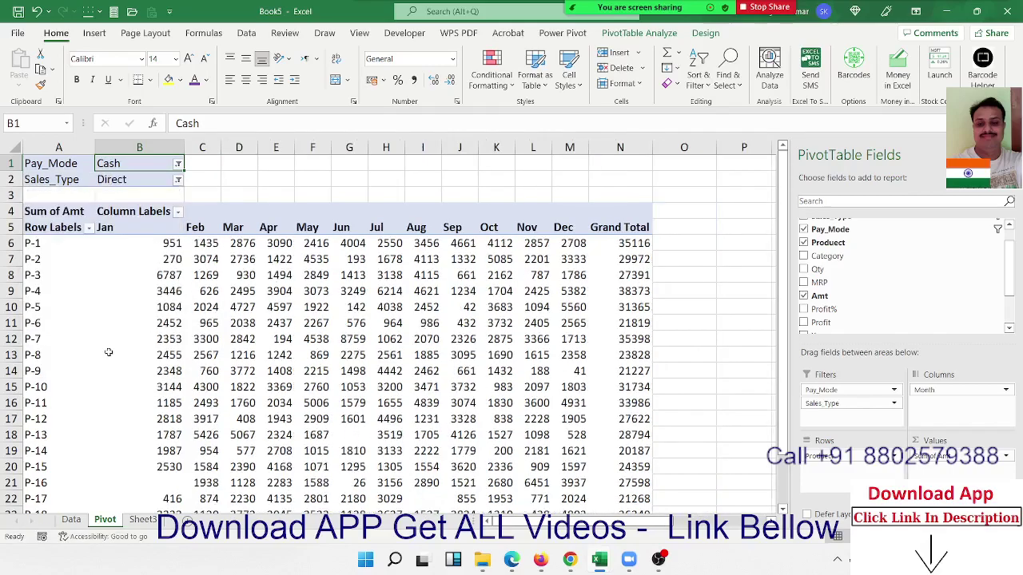
scroll(279, 264, down, 3)
scroll(279, 263, down, 1)
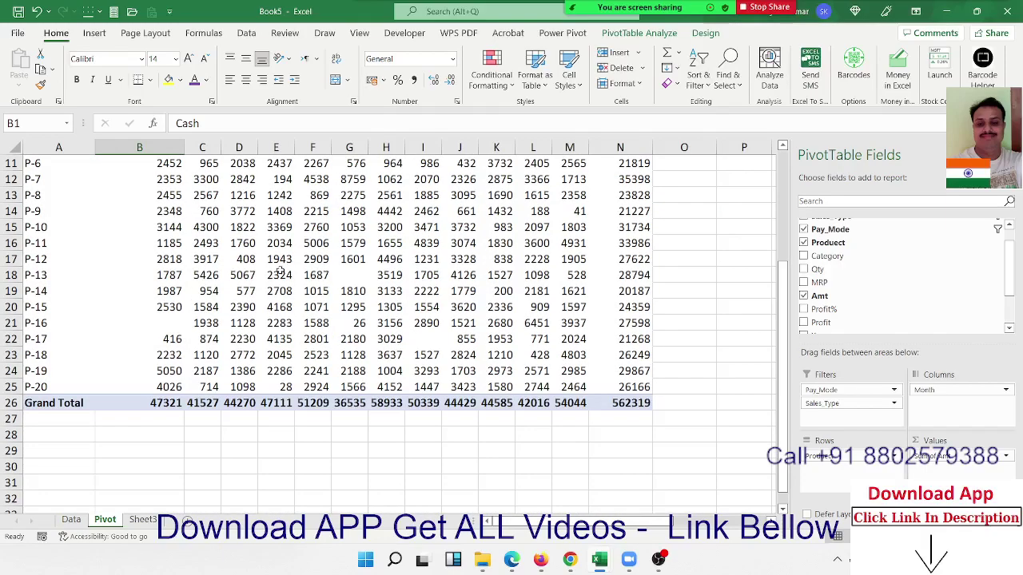
scroll(281, 270, up, 4)
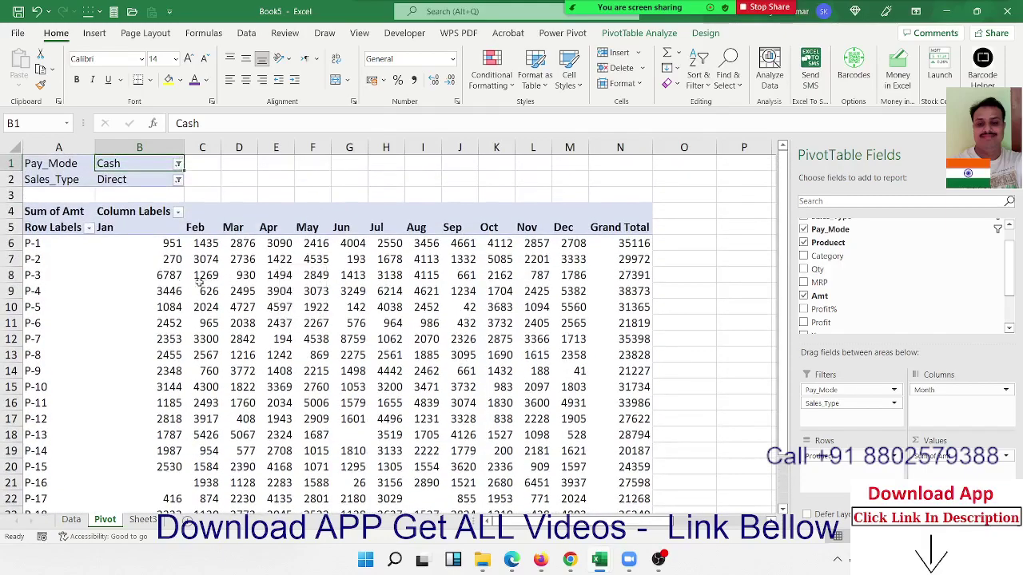
drag(59, 259, 624, 484)
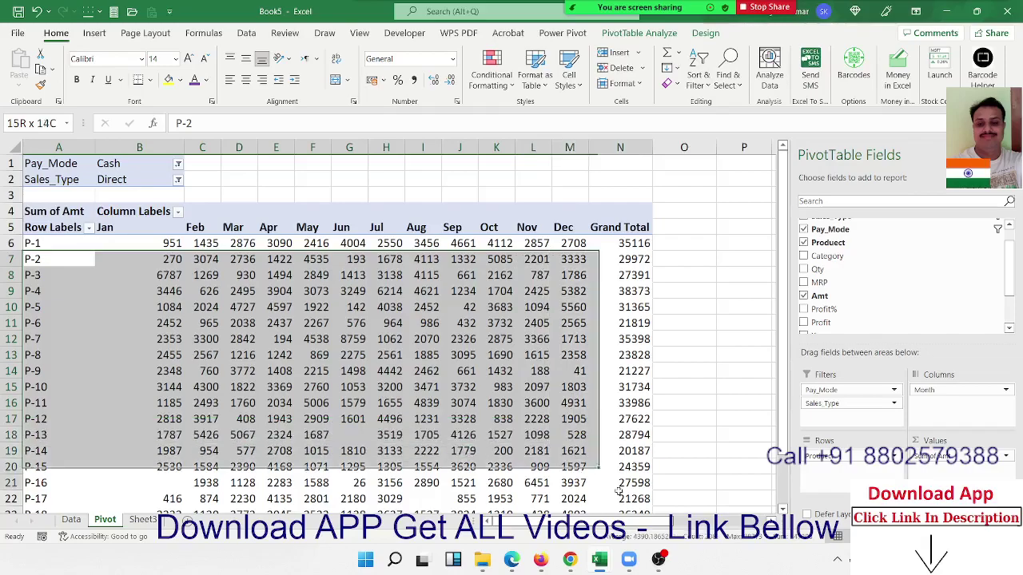
scroll(620, 461, down, 3)
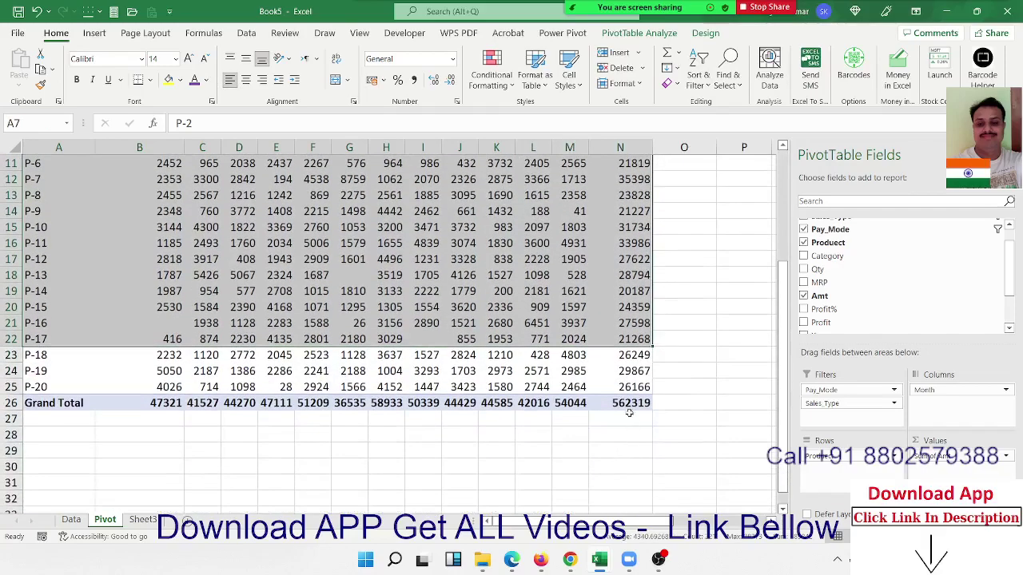
drag(628, 393, 90, 203)
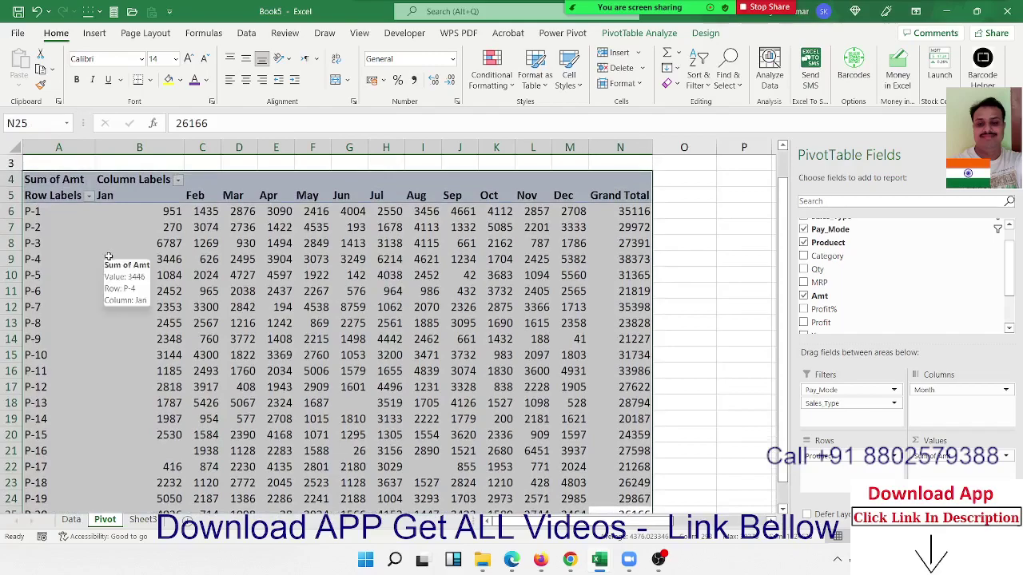
scroll(109, 256, up, 1)
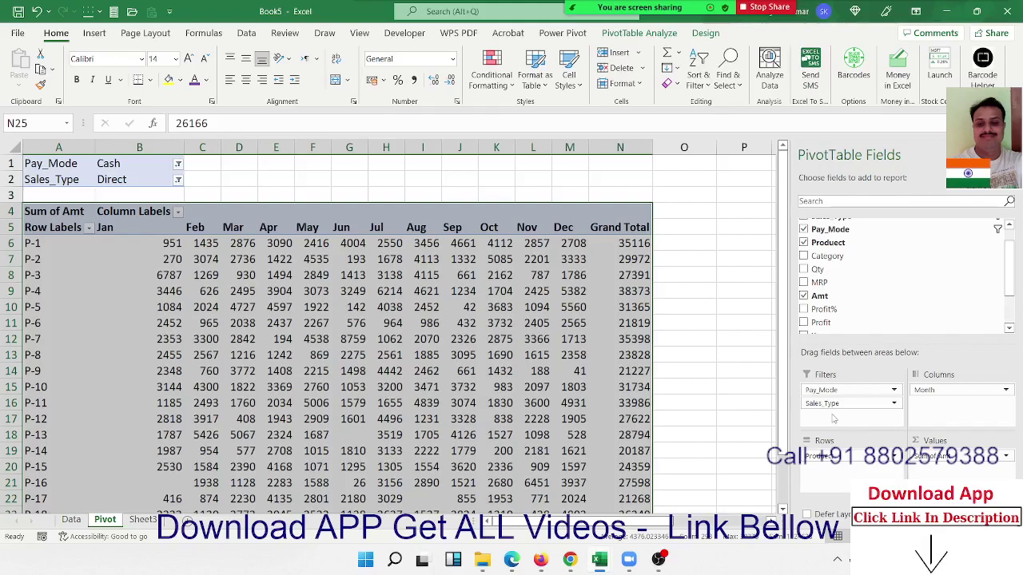
click(570, 20)
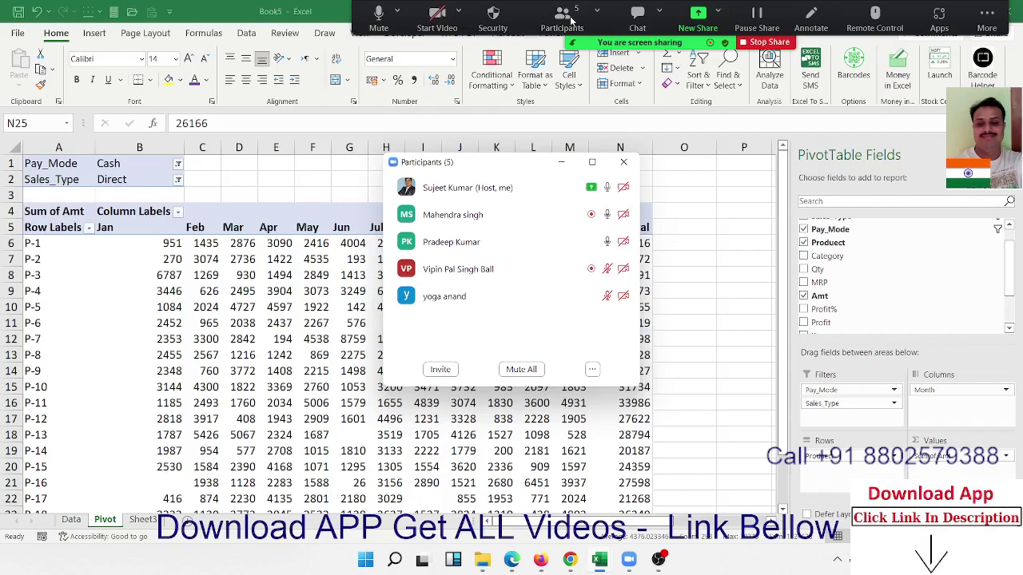
mouse_move(592, 183)
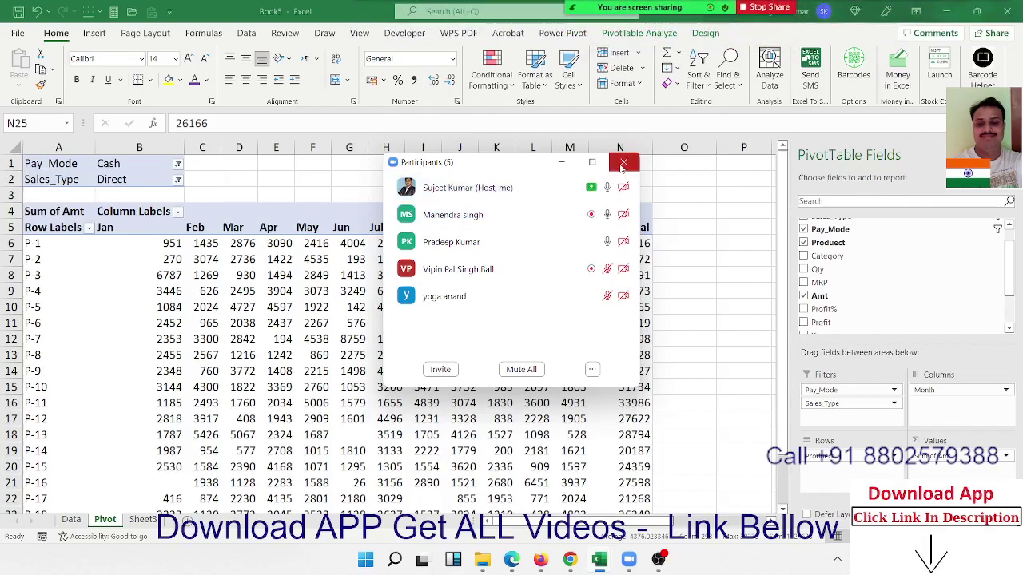
click(623, 165)
Step: Remove the Pay_Mode and Sales_Type report filters, restoring P-1's total to 212153
mouse_move(845, 395)
mouse_down()
mouse_move(862, 389)
mouse_move(831, 239)
mouse_up()
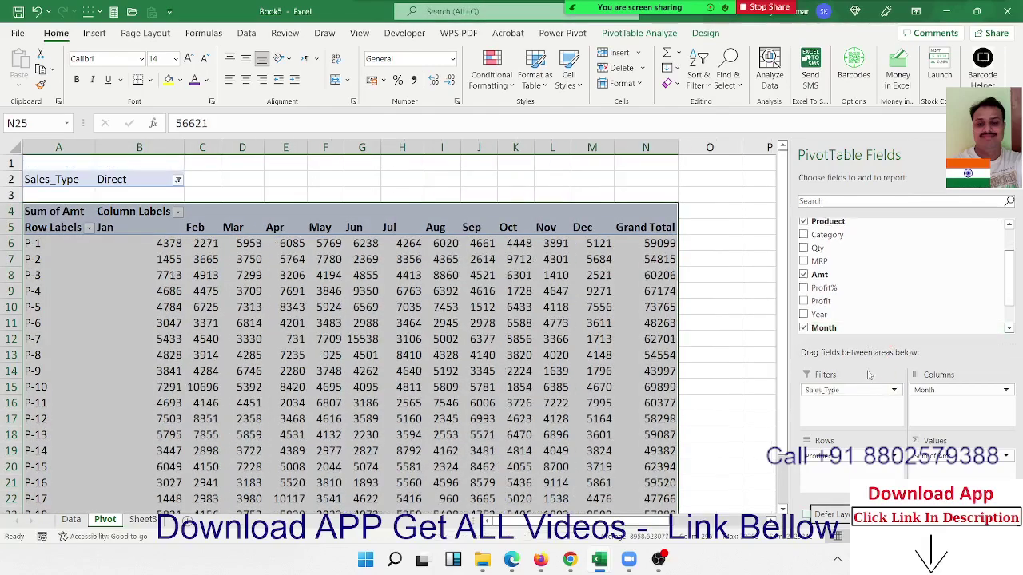
drag(847, 390, 899, 318)
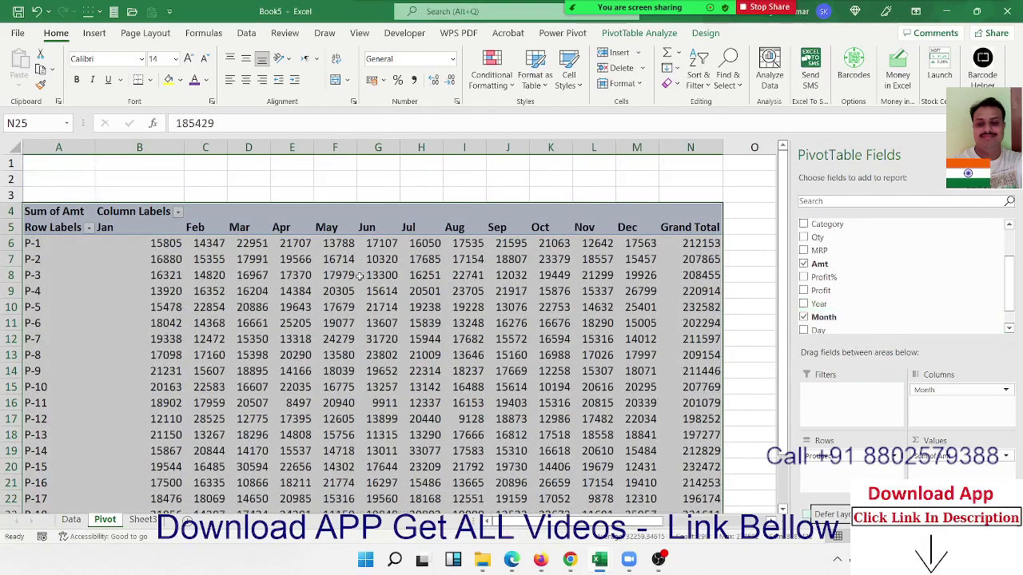
click(266, 272)
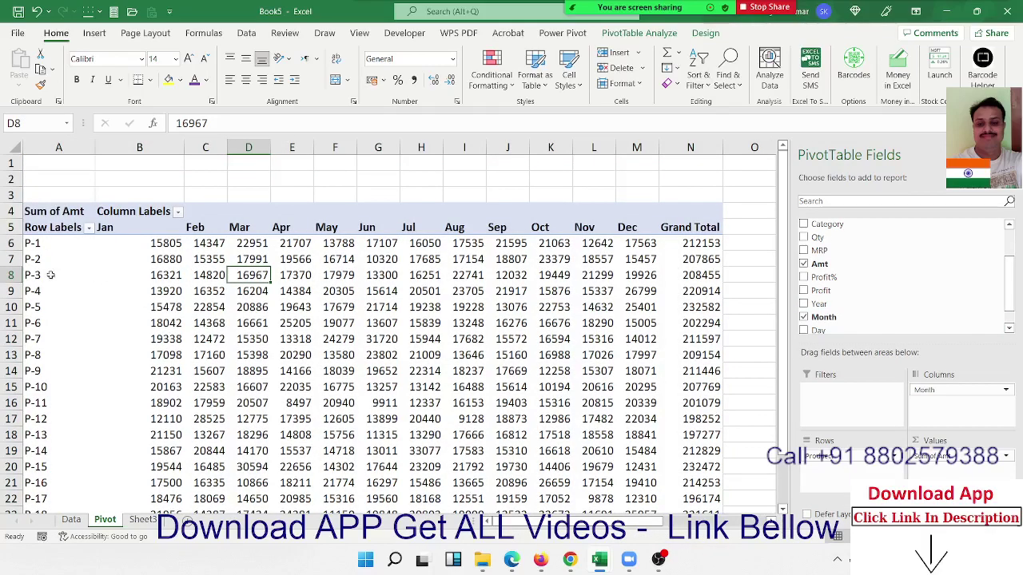
click(53, 250)
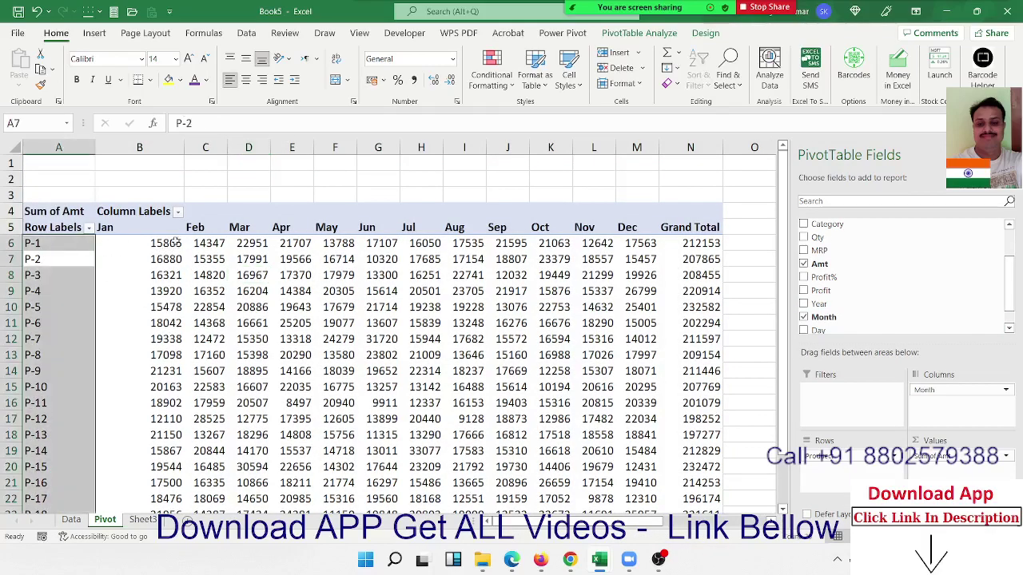
click(173, 231)
click(89, 228)
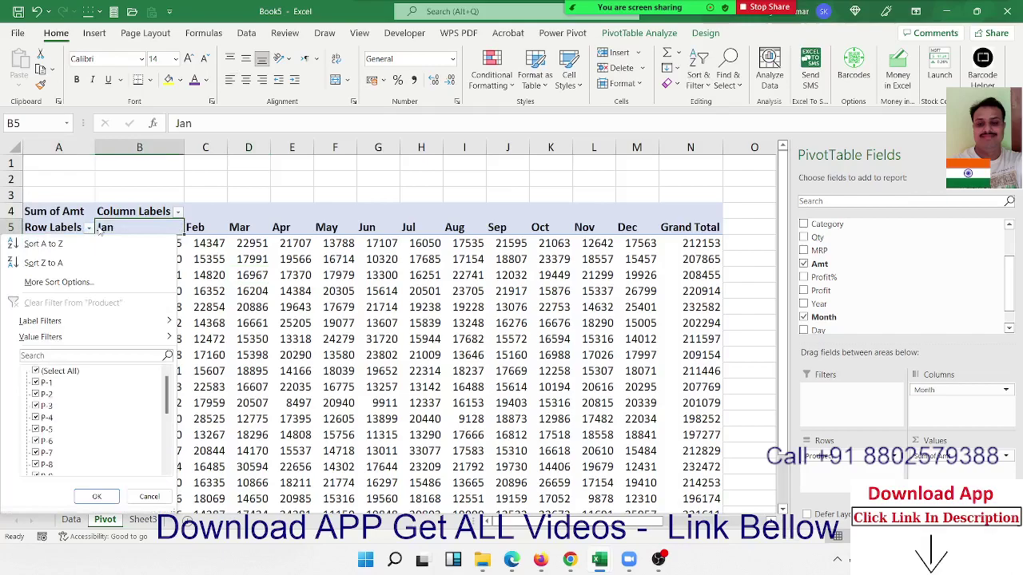
click(178, 212)
click(179, 214)
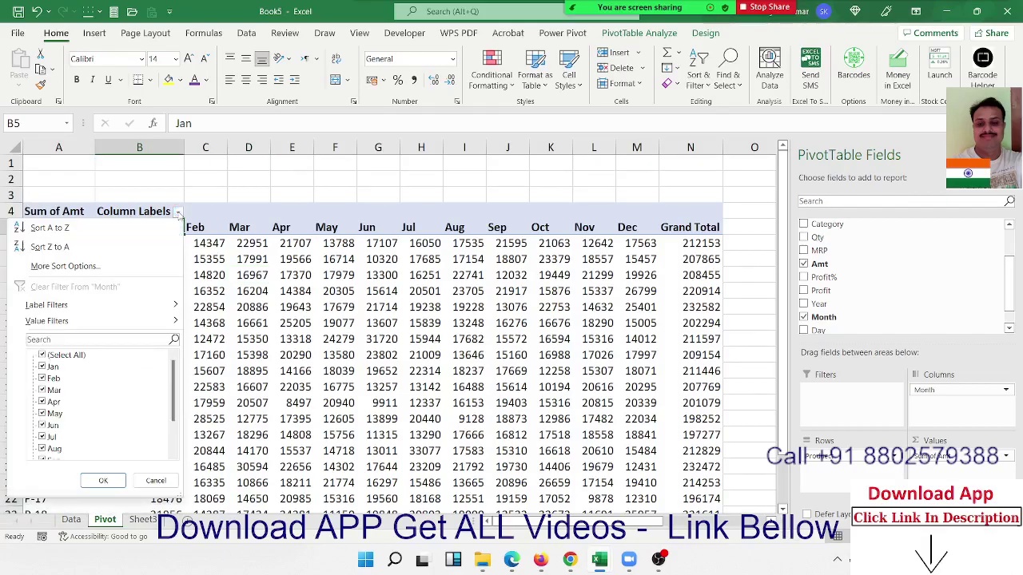
key(Escape)
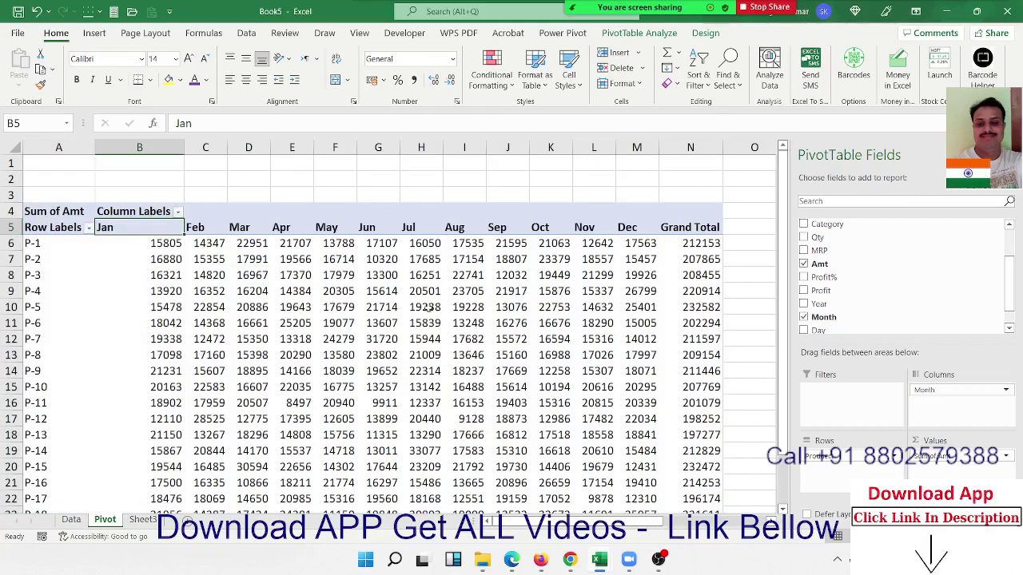
click(71, 520)
click(173, 369)
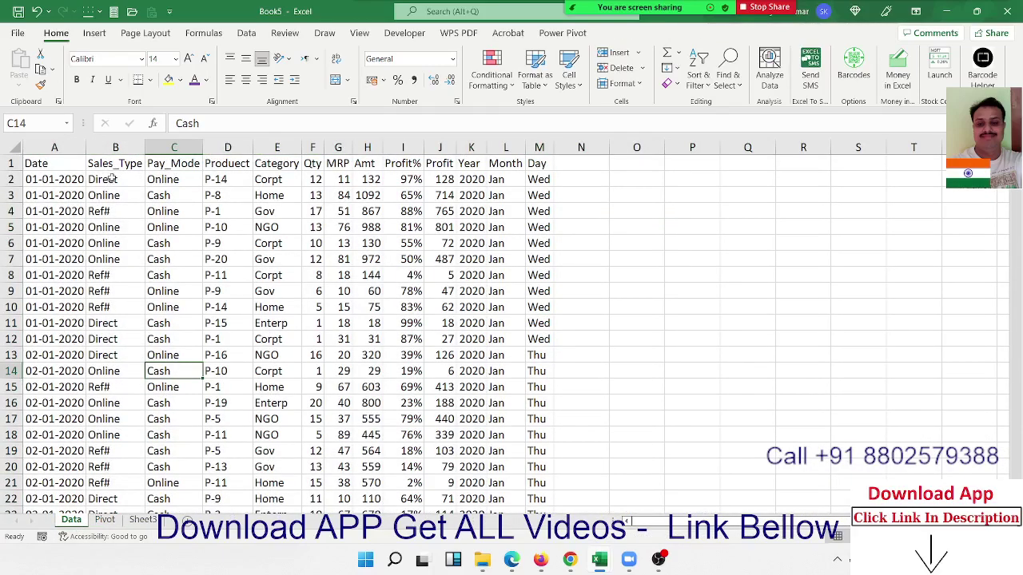
drag(111, 178, 106, 417)
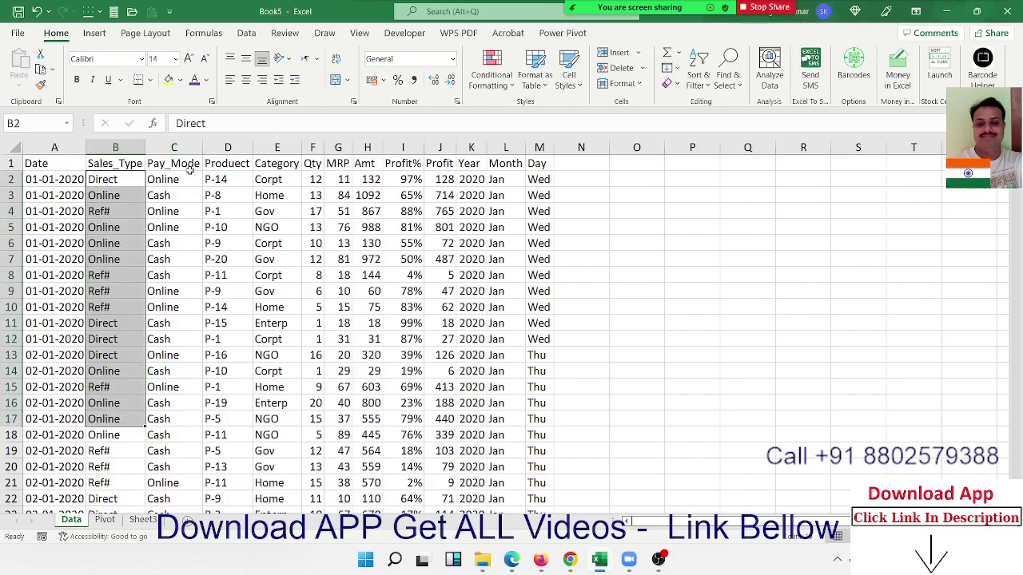
drag(176, 179, 175, 342)
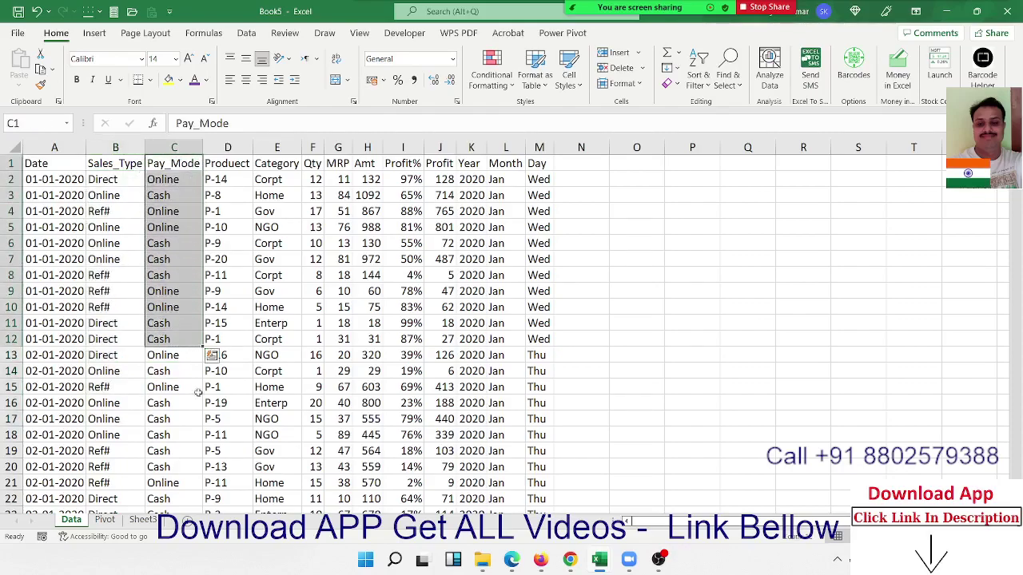
click(105, 520)
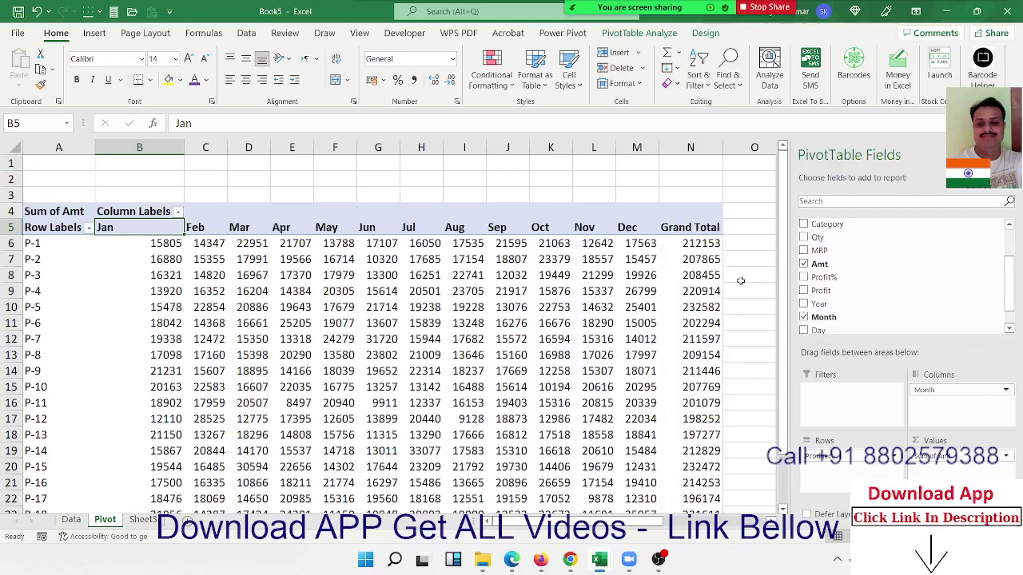
Step: Add Pay_Mode under Product in Rows, then move it to Filters as an (All) report filter
scroll(828, 252, up, 2)
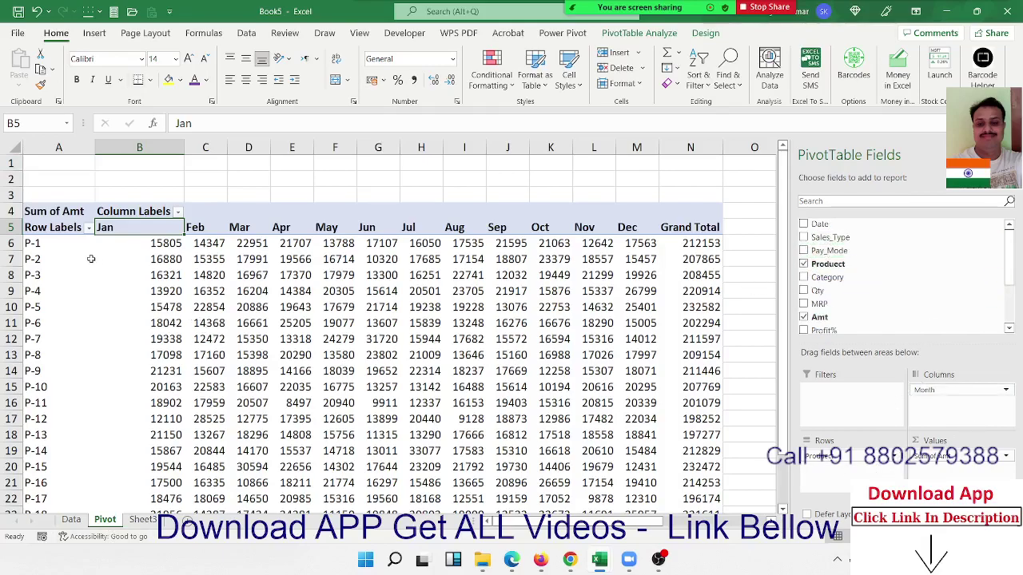
drag(91, 259, 660, 395)
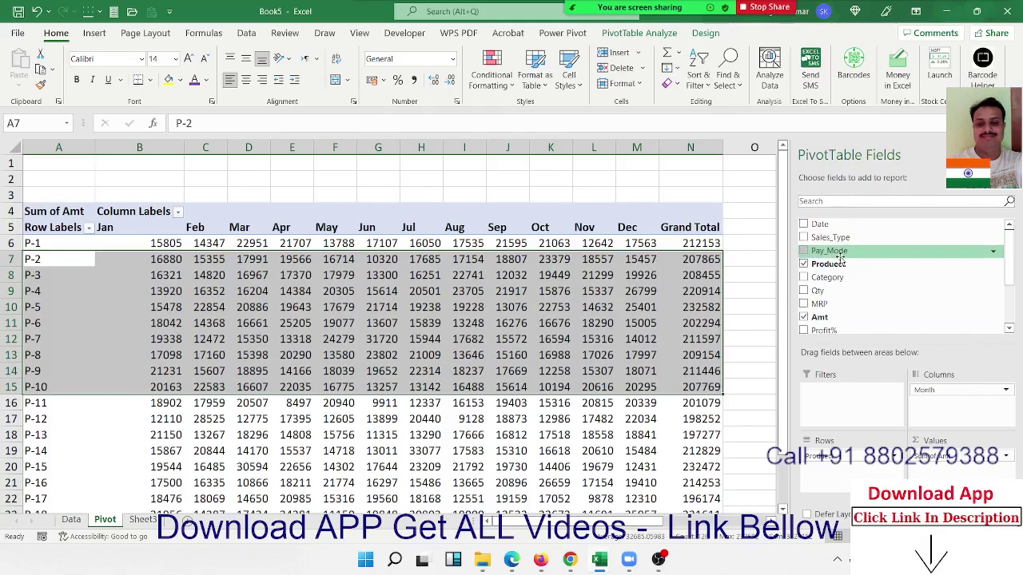
drag(838, 251, 839, 467)
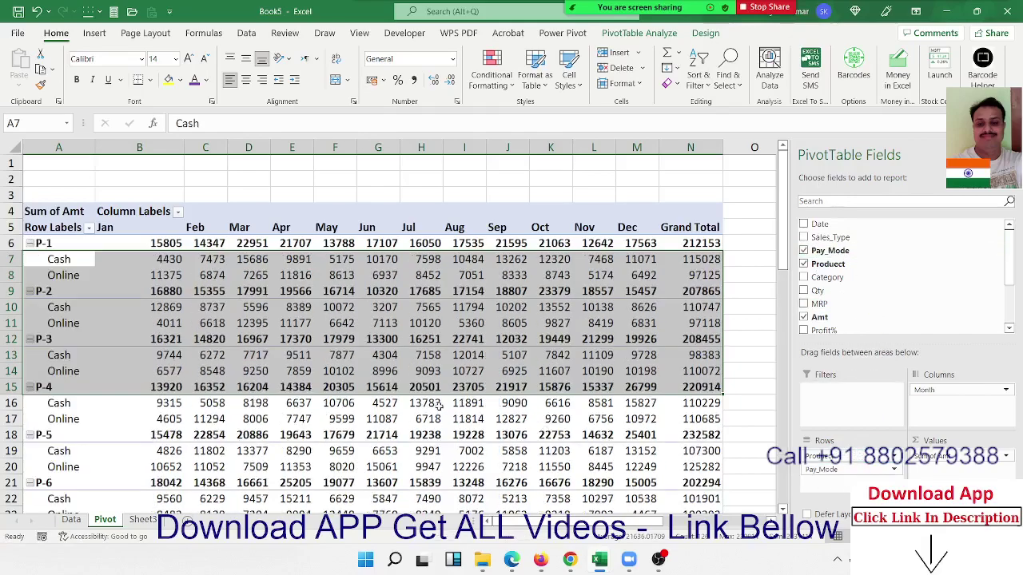
click(250, 308)
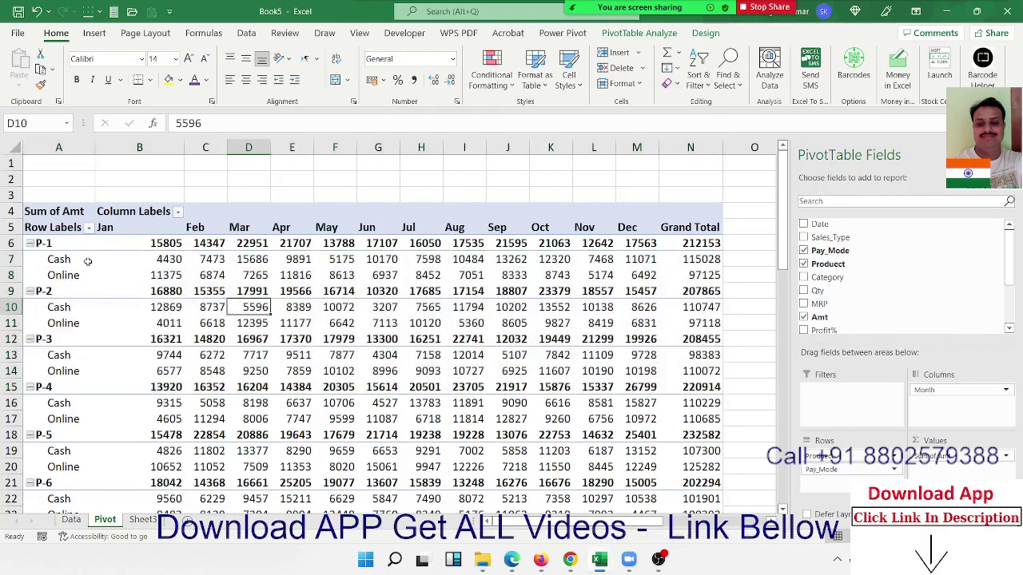
drag(85, 261, 99, 275)
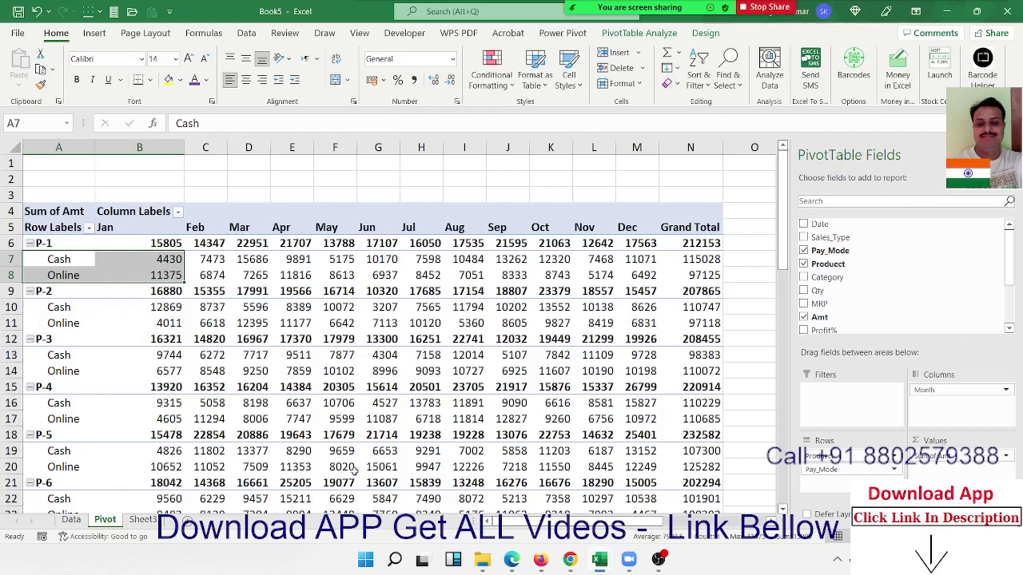
mouse_move(857, 470)
mouse_down()
mouse_move(873, 425)
mouse_move(859, 411)
mouse_up()
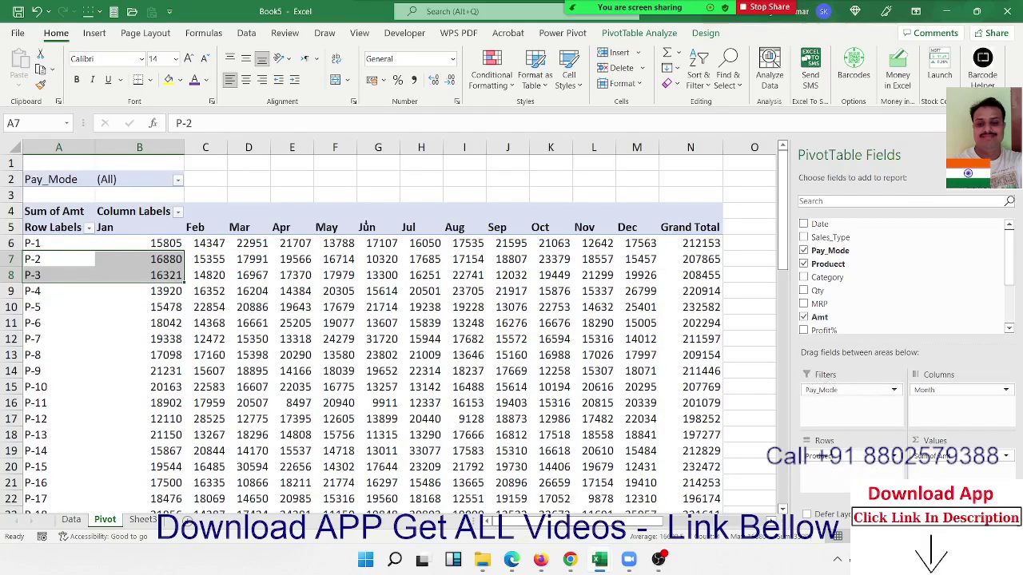
Step: Set the pivot's Pay_Mode filter to Cash
click(177, 181)
click(50, 223)
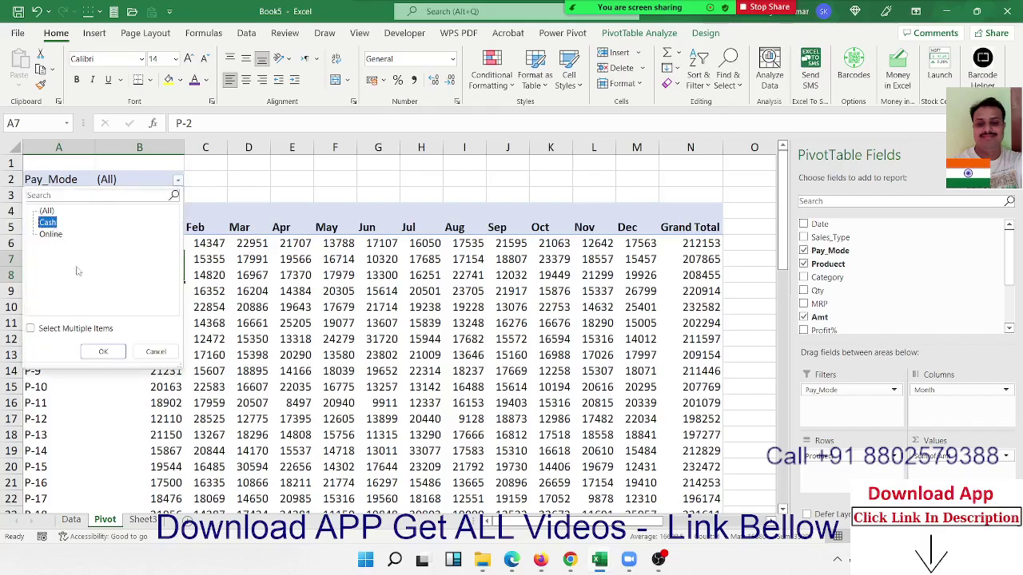
click(104, 351)
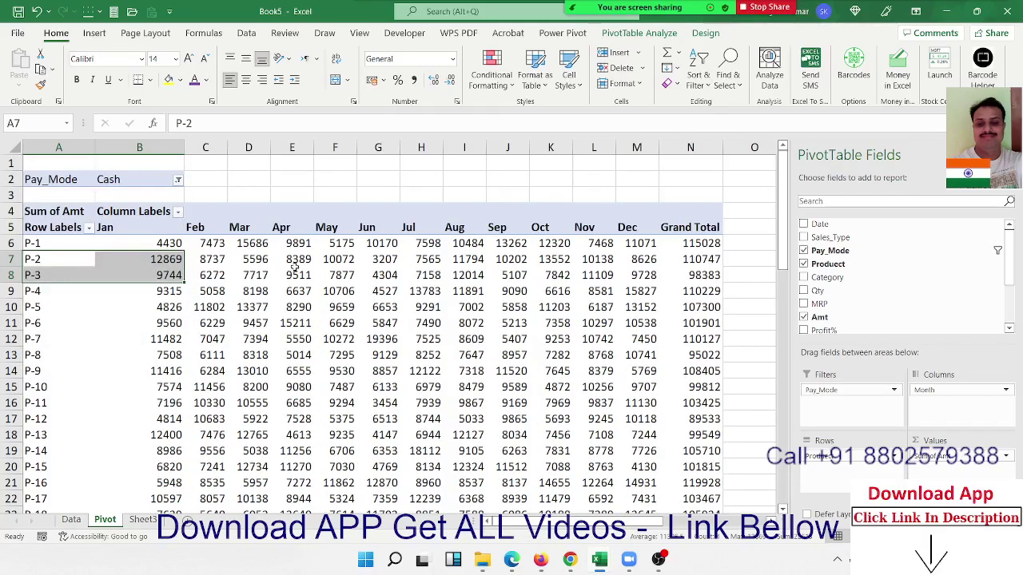
mouse_move(356, 347)
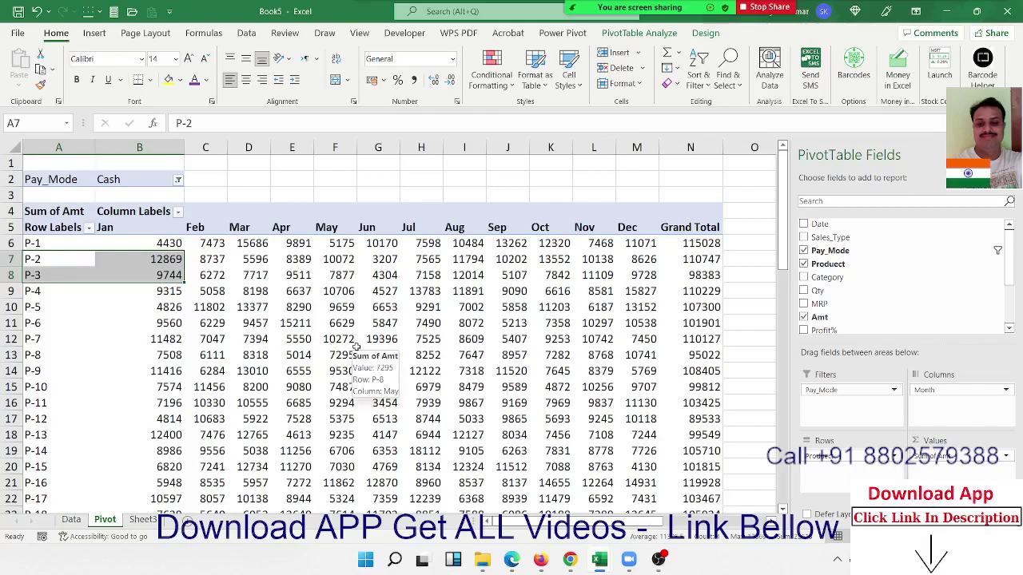
Step: Change the Pay_Mode filter to Online (P-1 totals 97125) and switch to the Data sheet
click(178, 180)
click(50, 234)
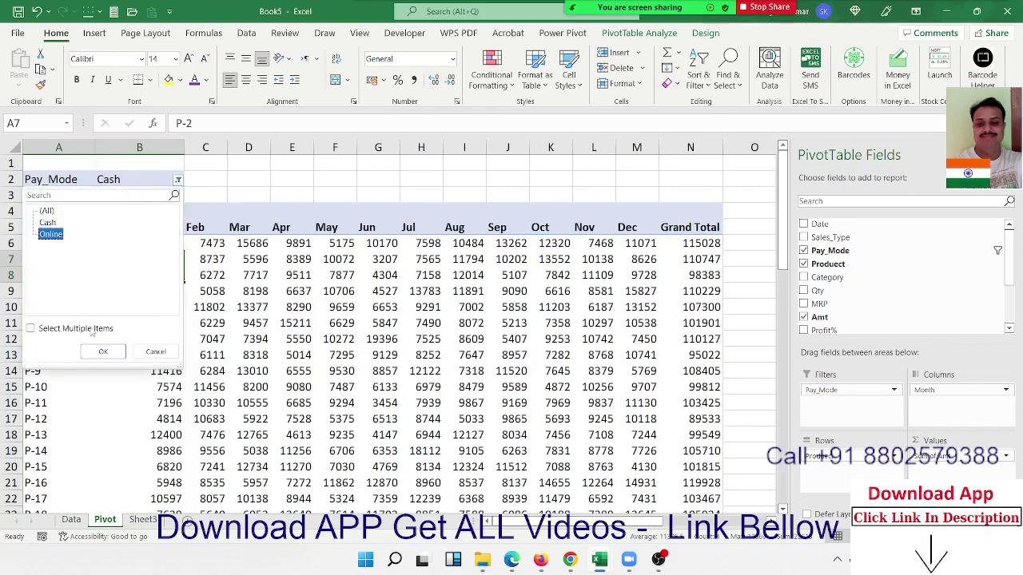
click(103, 351)
mouse_move(104, 357)
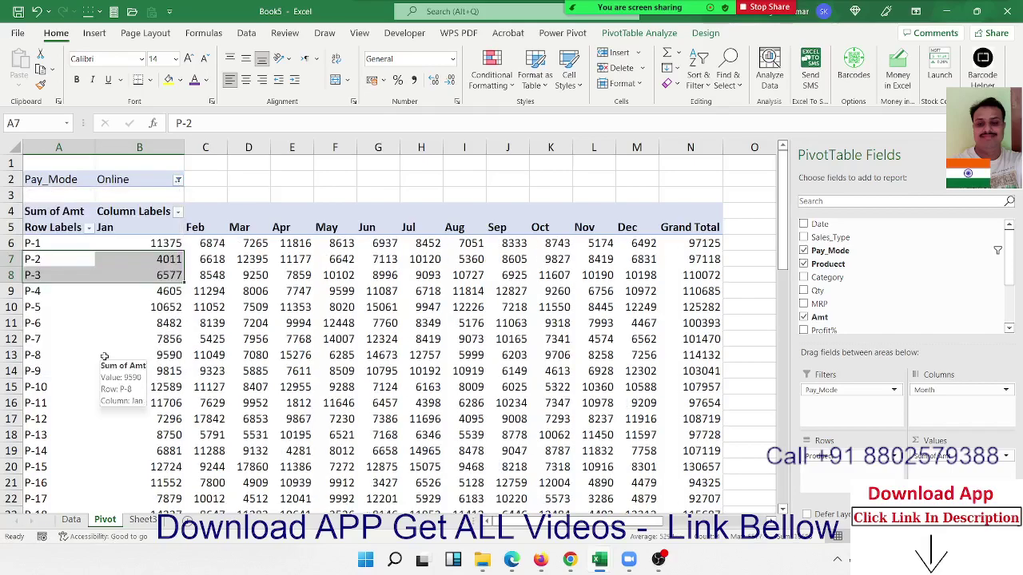
click(71, 520)
drag(115, 196, 100, 307)
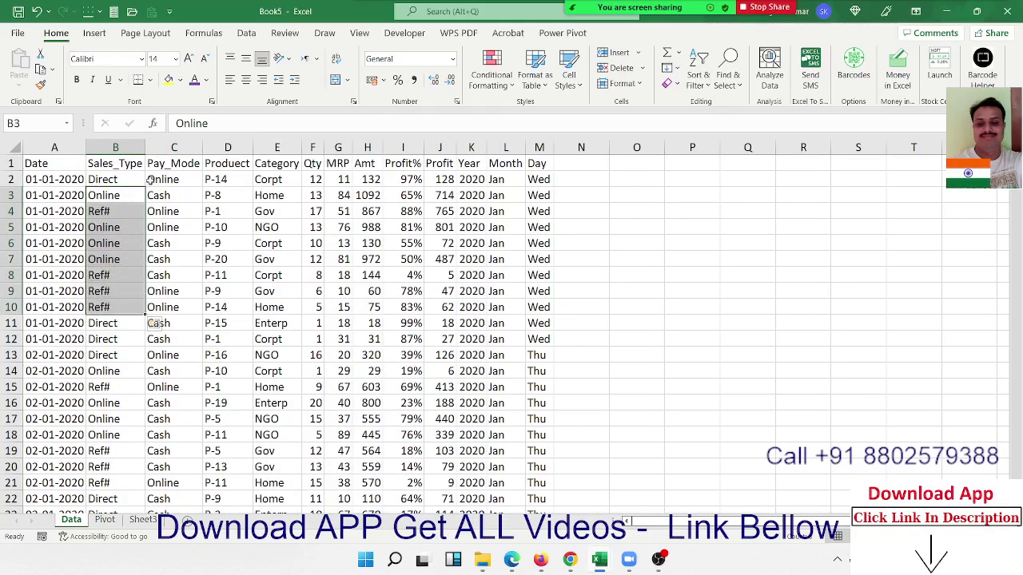
Step: Paste into the Data sheet's Pay_Mode and Sales_Type cells, then add Sales_Type as a second pivot report filter
drag(164, 179, 172, 275)
key(ctrl+v)
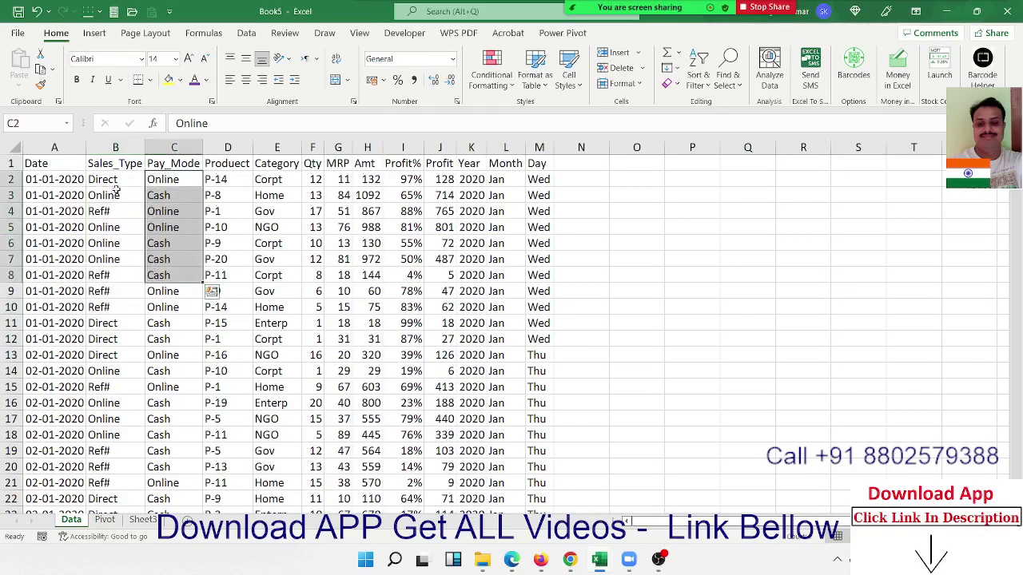
drag(114, 190, 105, 229)
key(ctrl+v)
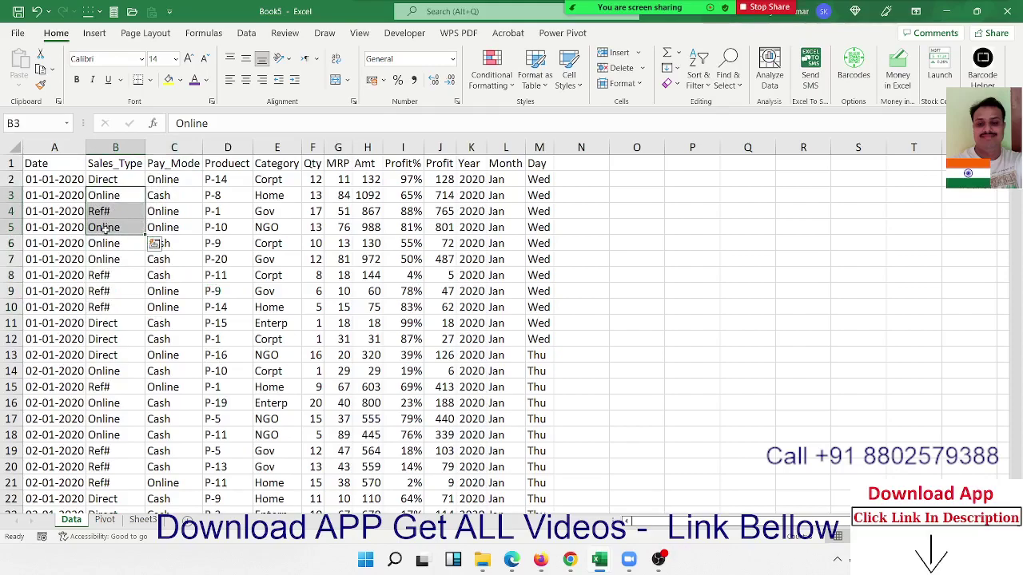
key(Escape)
click(106, 520)
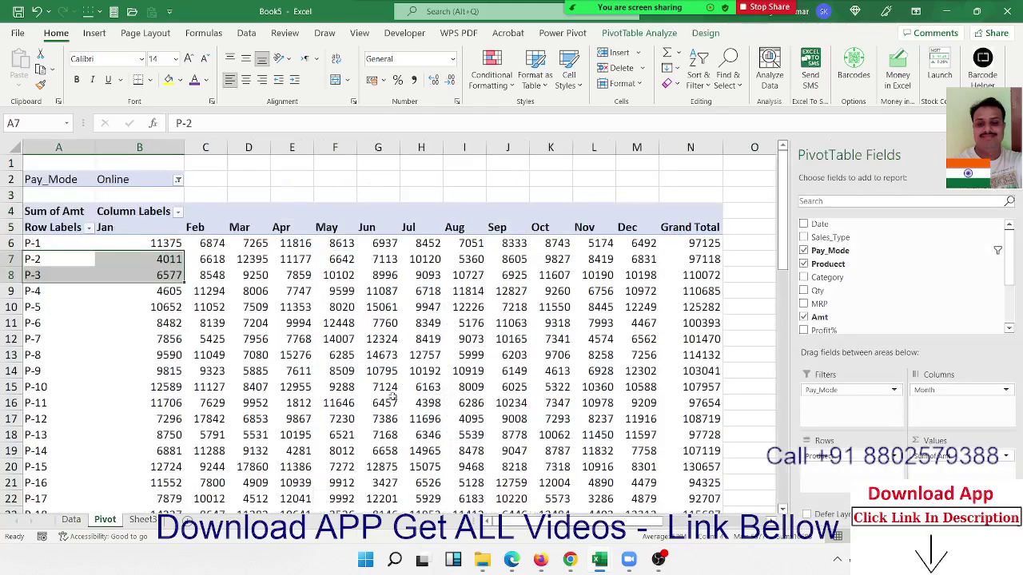
drag(935, 238, 849, 401)
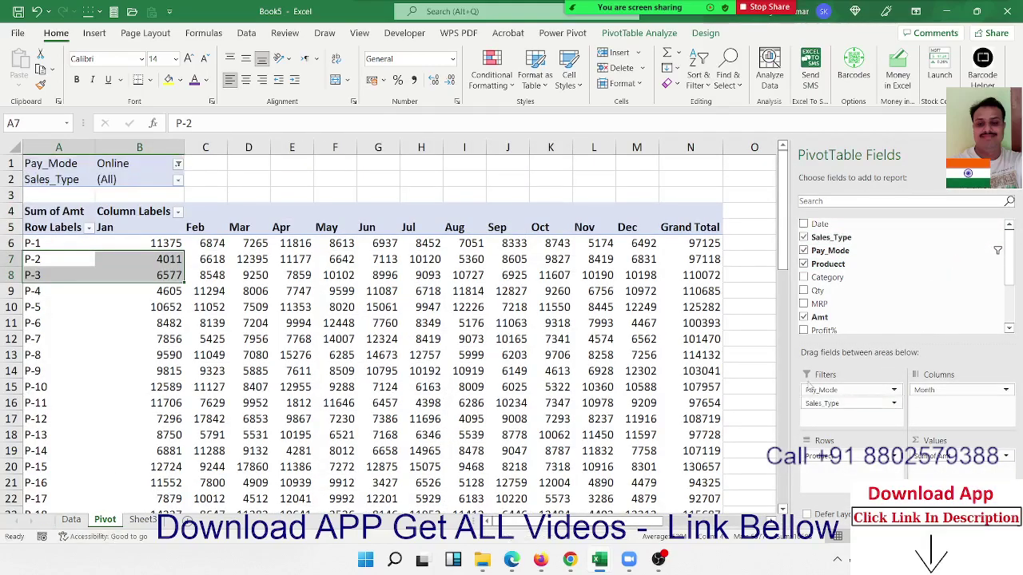
Step: Set the pivot's Sales_Type report filter to Direct
click(178, 180)
click(60, 223)
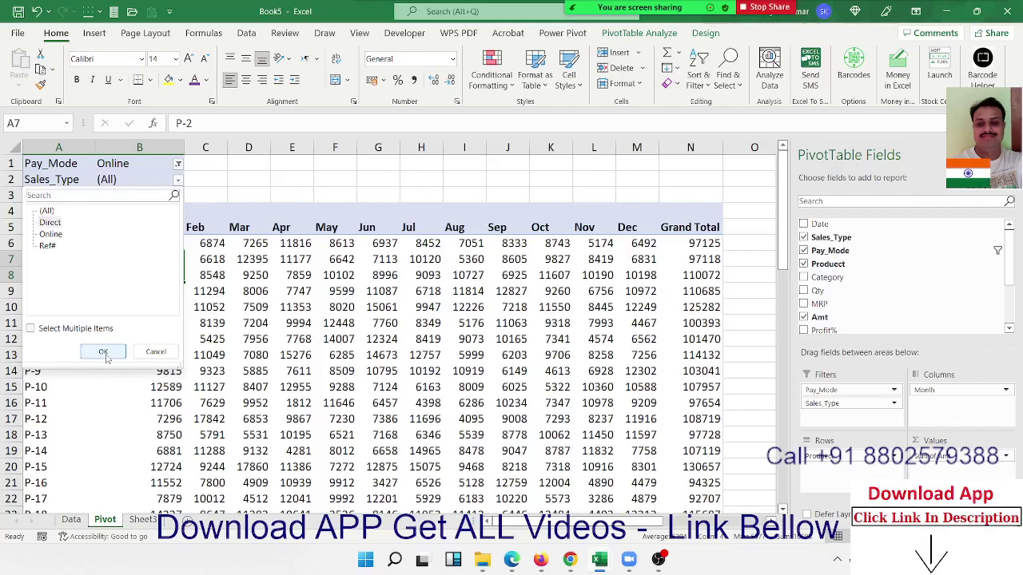
click(103, 354)
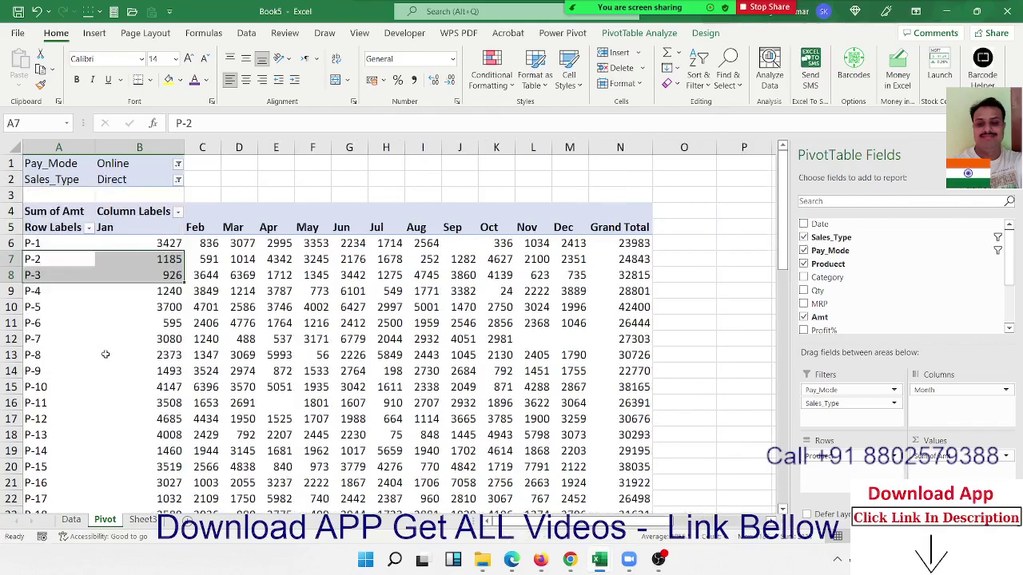
Step: Check the filtered pivot's March P-5 value and its Grand Total of 602302
click(231, 308)
scroll(160, 284, down, 2)
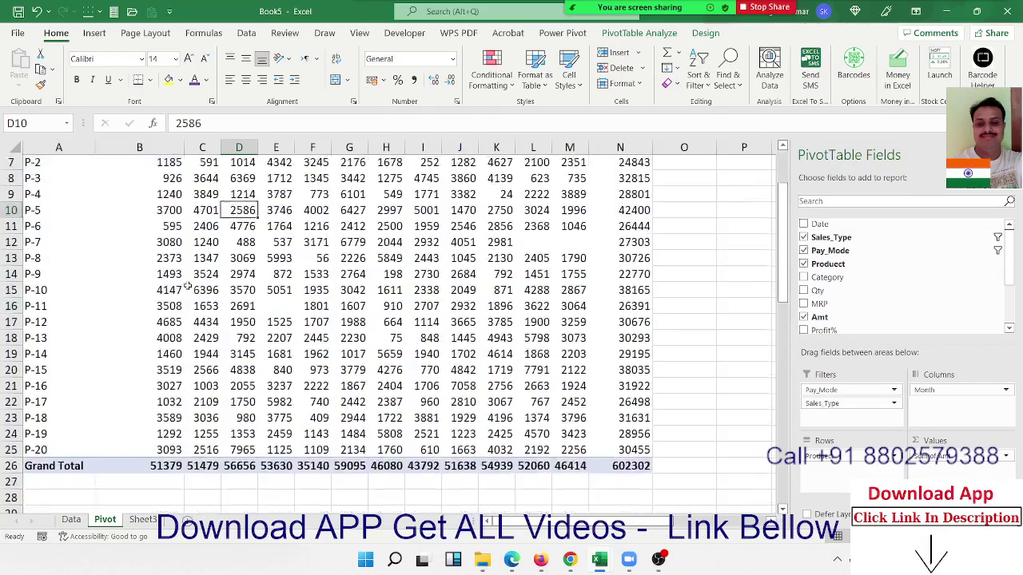
scroll(188, 287, down, 5)
click(632, 247)
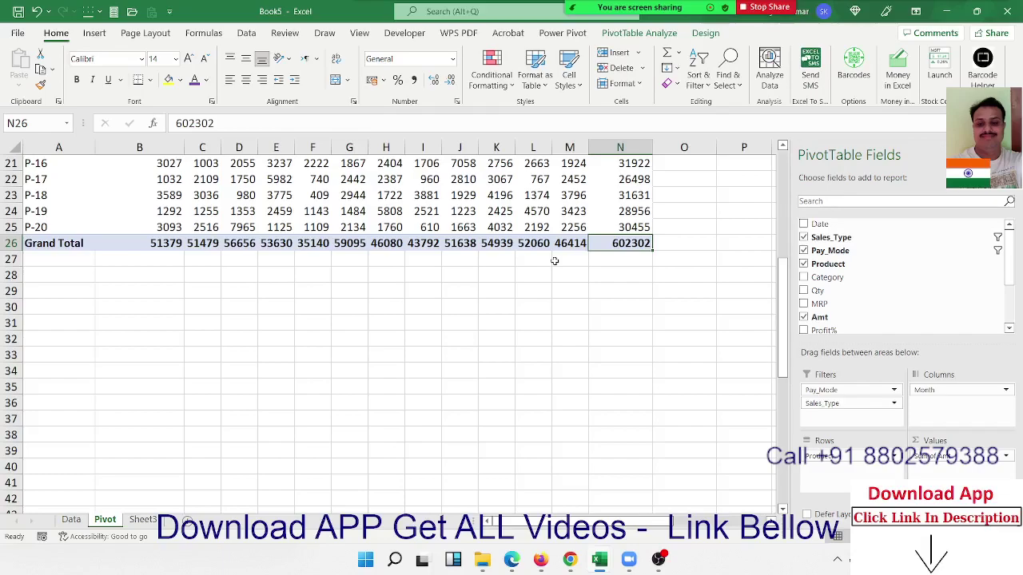
scroll(554, 260, up, 7)
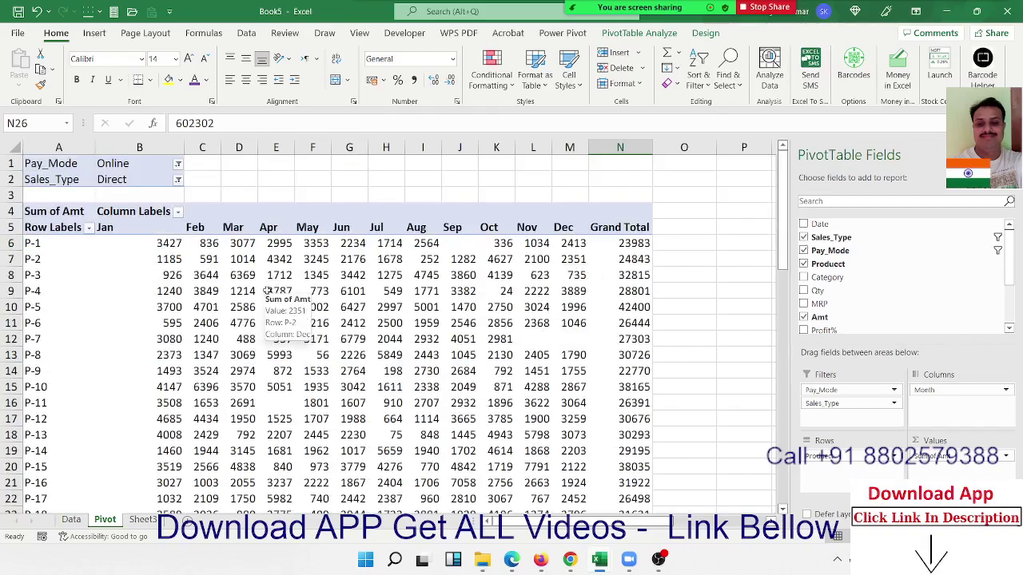
scroll(267, 292, down, 3)
scroll(217, 293, up, 1)
scroll(216, 294, up, 2)
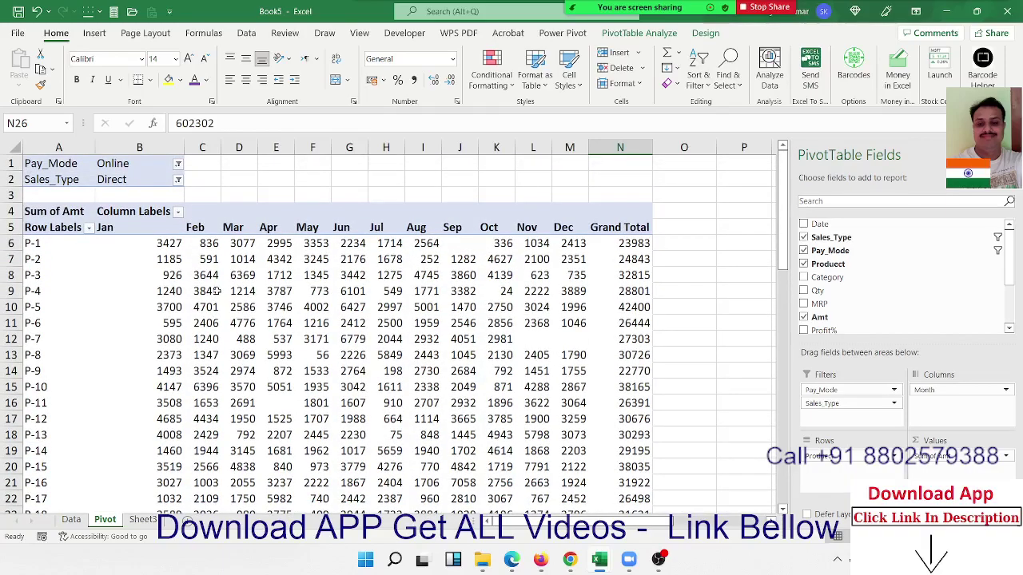
click(179, 181)
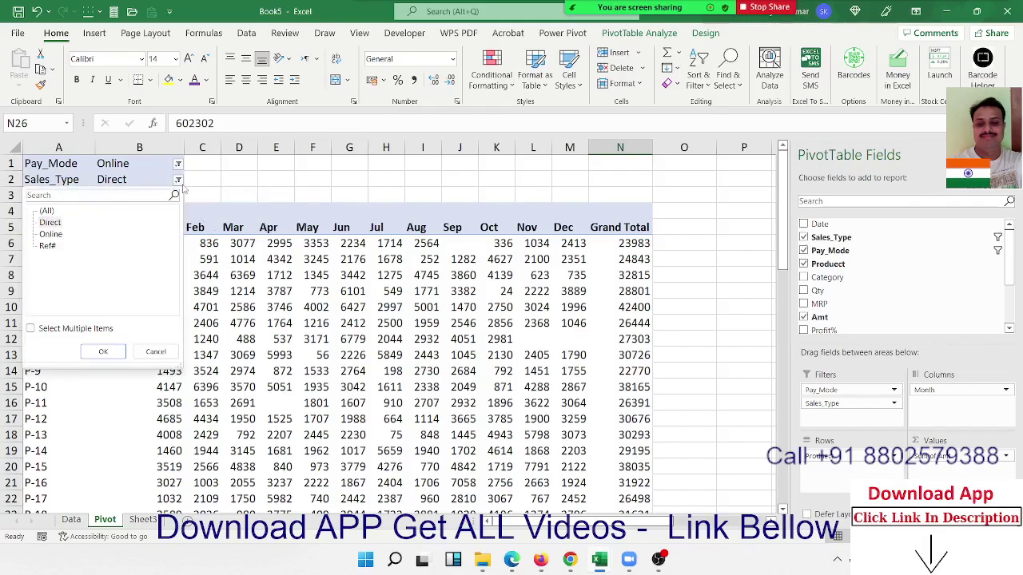
Step: Filter Sales_Type to both Direct and Ref# using Select Multiple Items
click(30, 328)
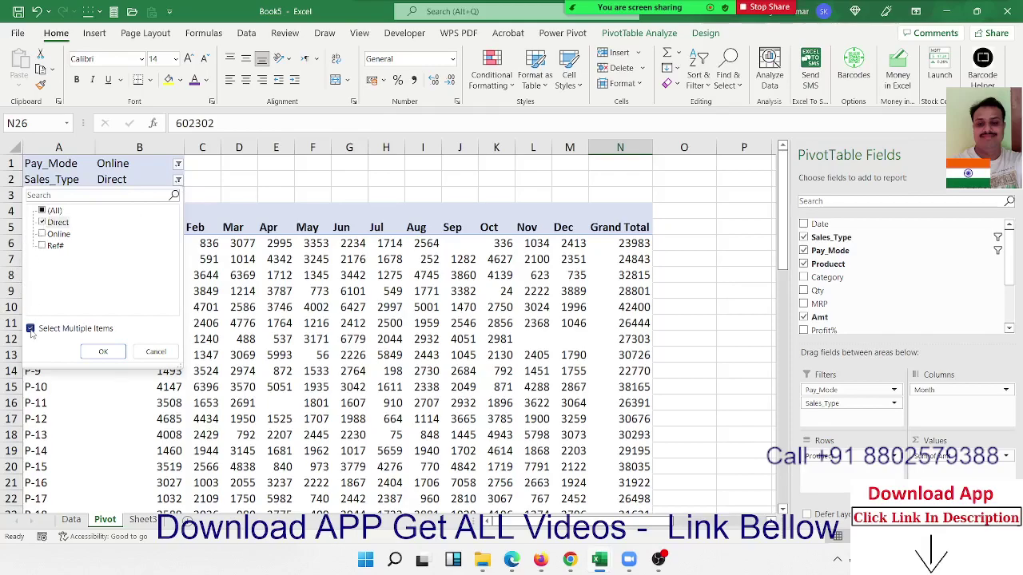
click(41, 246)
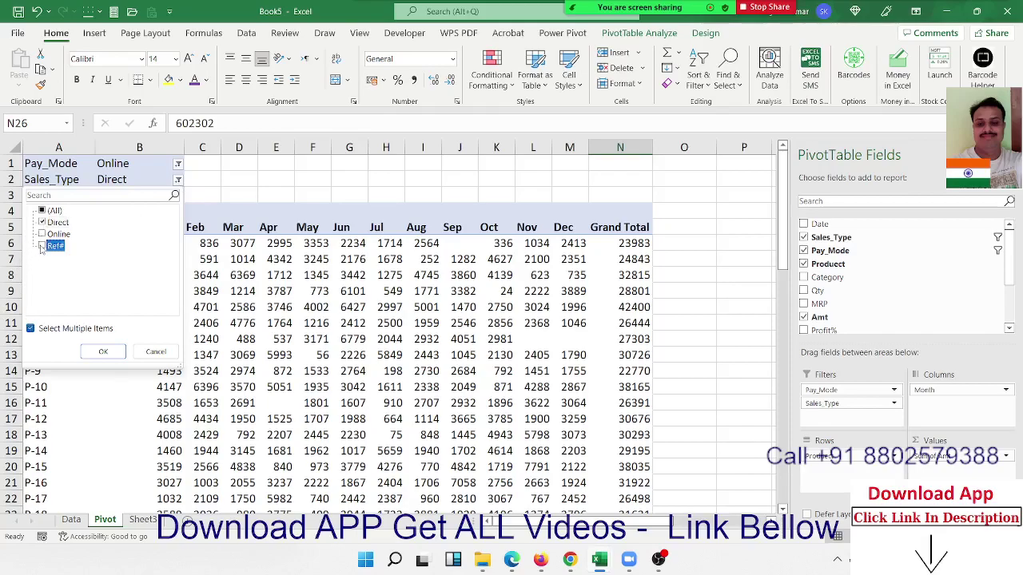
click(48, 328)
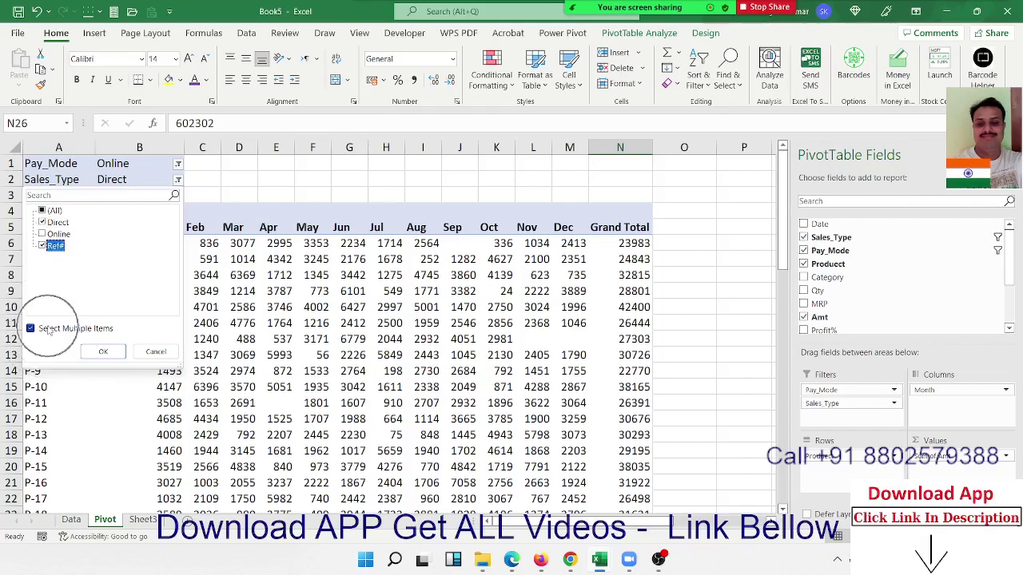
click(103, 351)
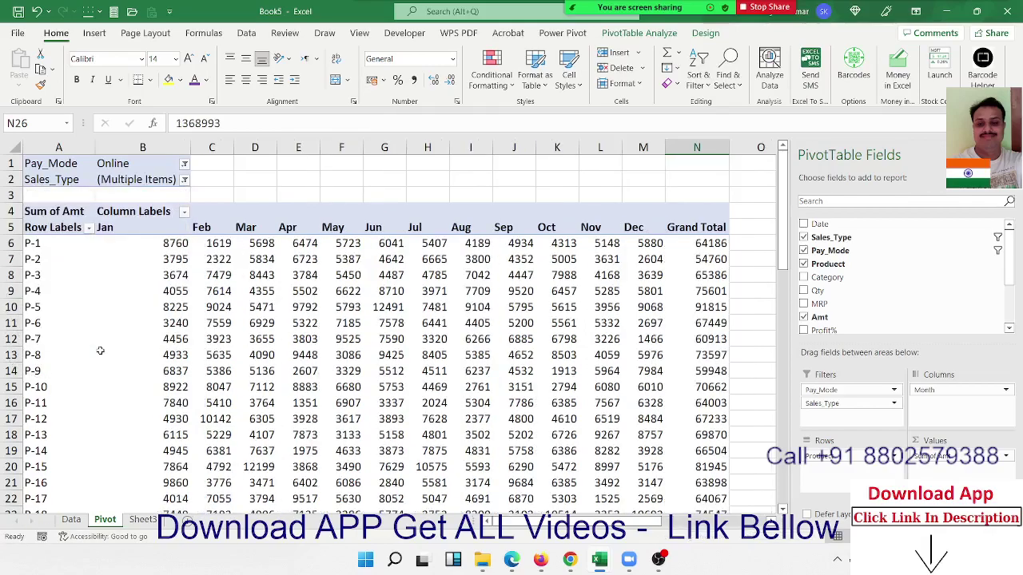
Step: Reset the Sales_Type filter to (All), leaving only the Online payment filter
click(184, 180)
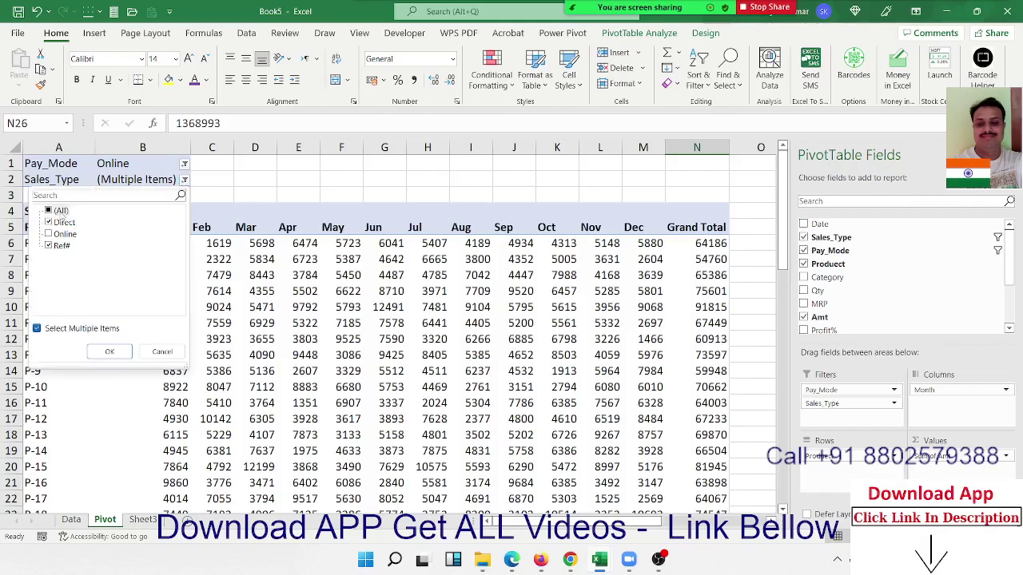
click(48, 210)
click(112, 352)
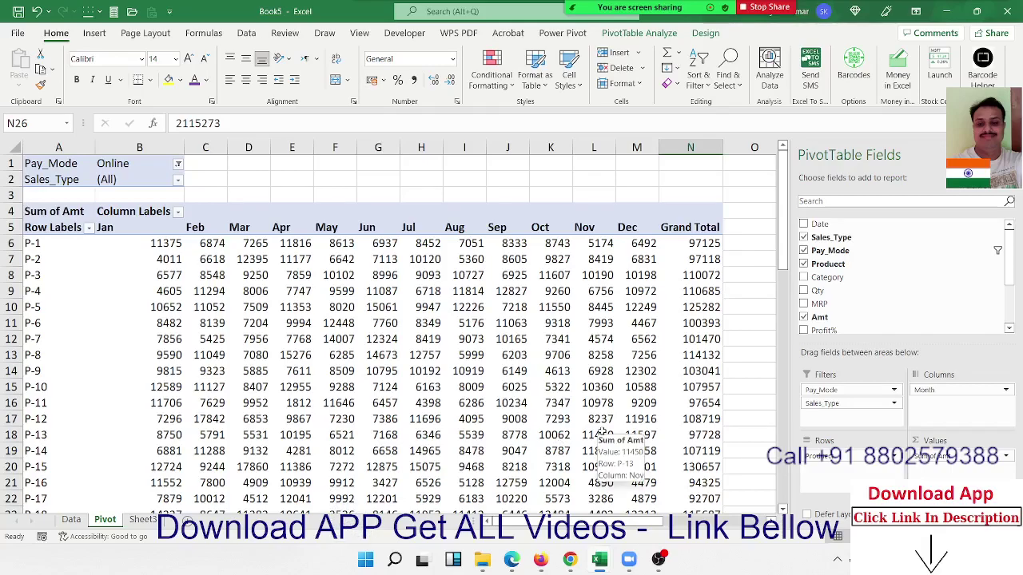
Step: Remove Sales_Type, Pay_Mode, Month and Product so only Sum of Amt 4193715 remains
drag(827, 404, 858, 344)
drag(831, 390, 878, 343)
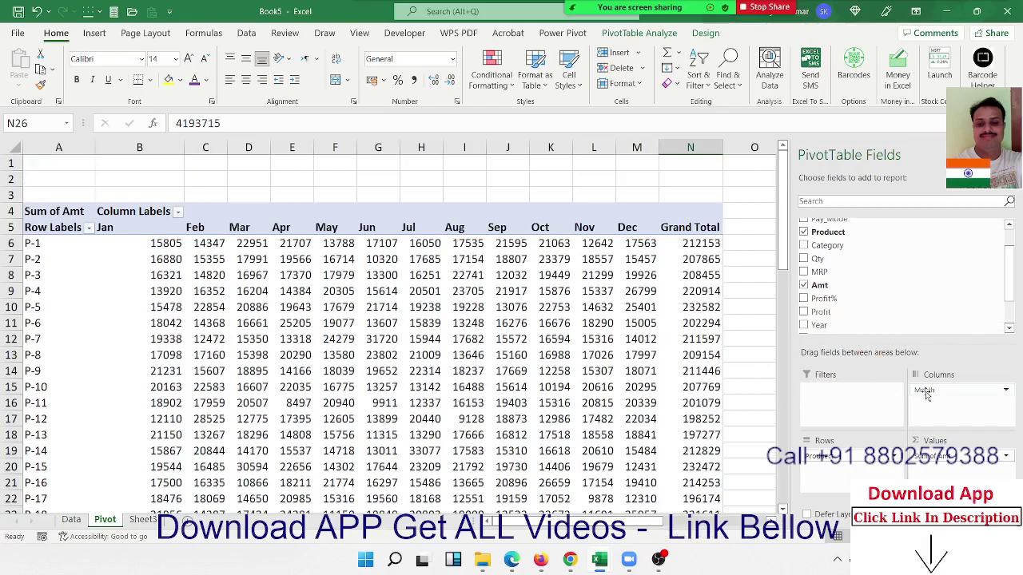
drag(925, 394, 940, 322)
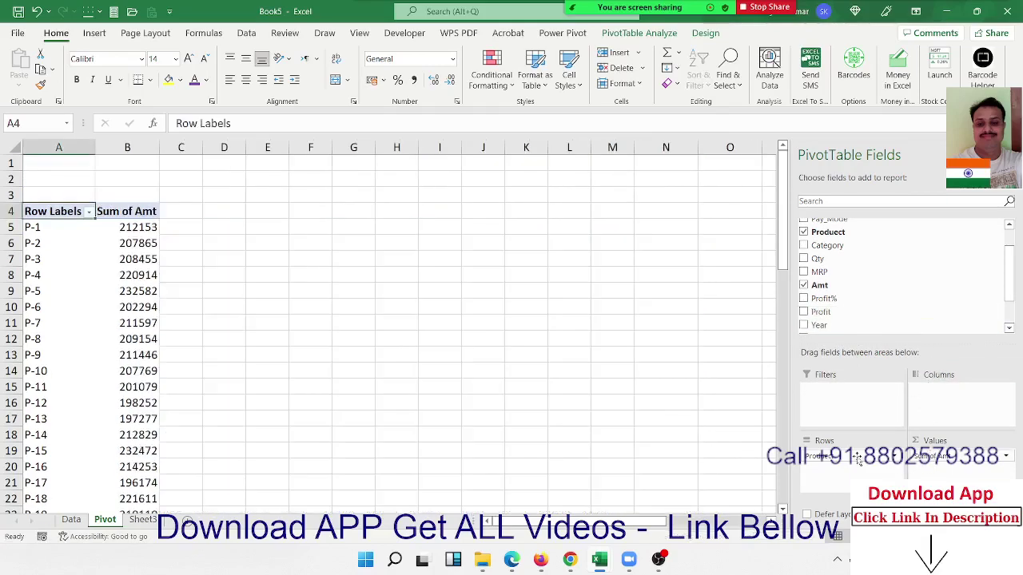
drag(857, 457, 879, 277)
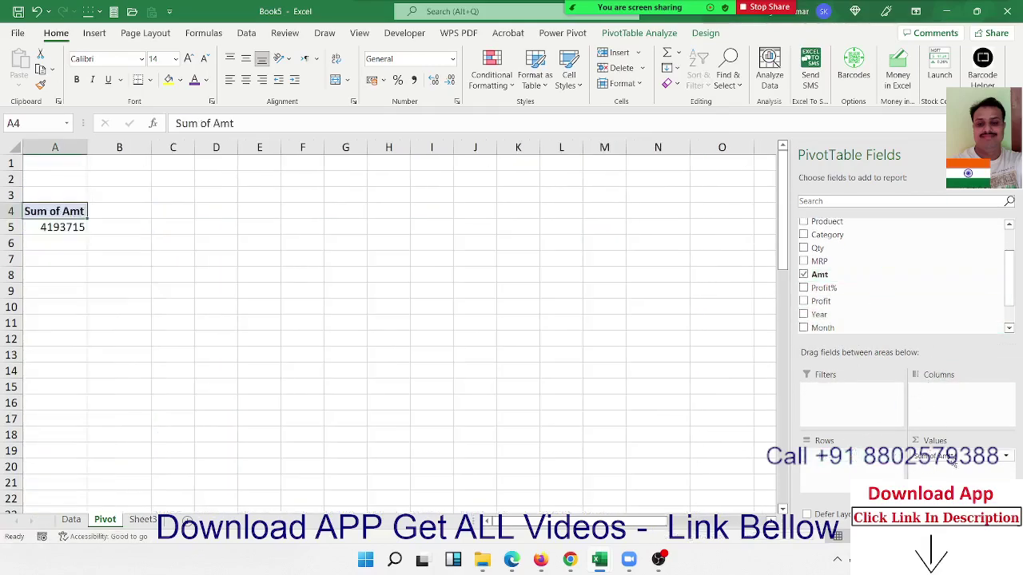
scroll(849, 275, up, 1)
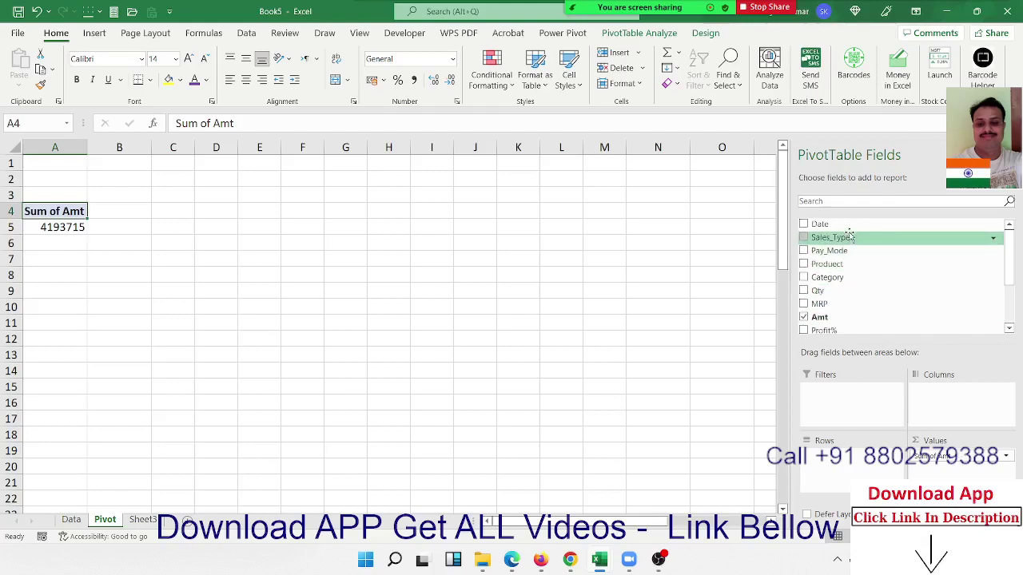
mouse_move(863, 277)
mouse_down()
mouse_move(878, 317)
mouse_move(852, 462)
mouse_up()
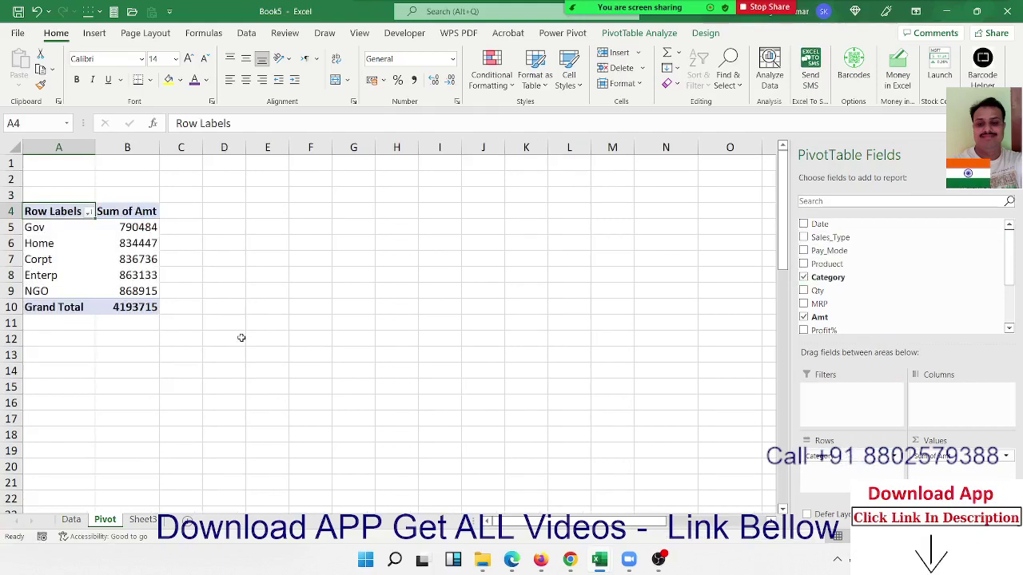
click(56, 260)
click(45, 276)
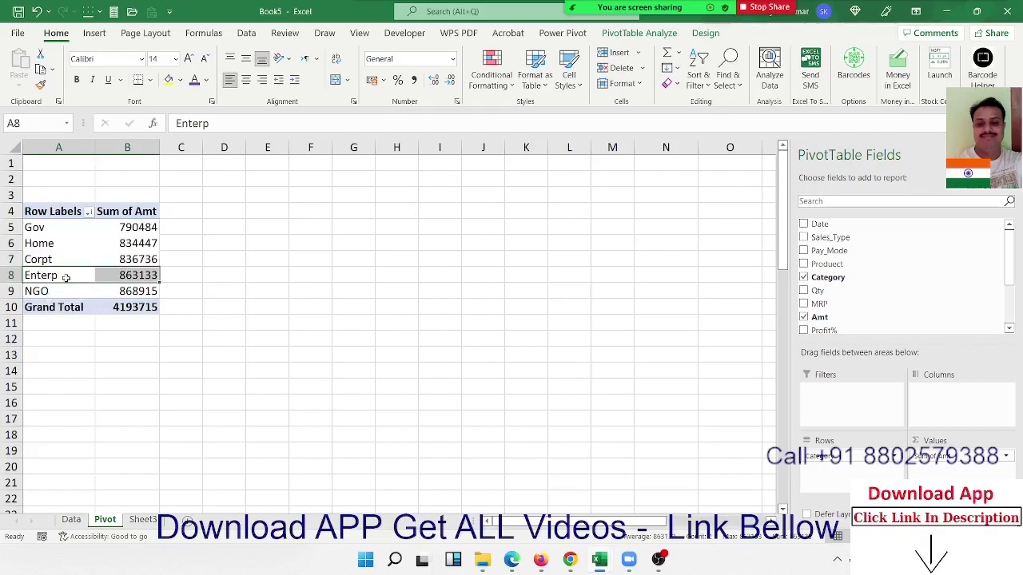
mouse_move(64, 276)
mouse_down()
mouse_move(59, 291)
mouse_move(58, 275)
mouse_up()
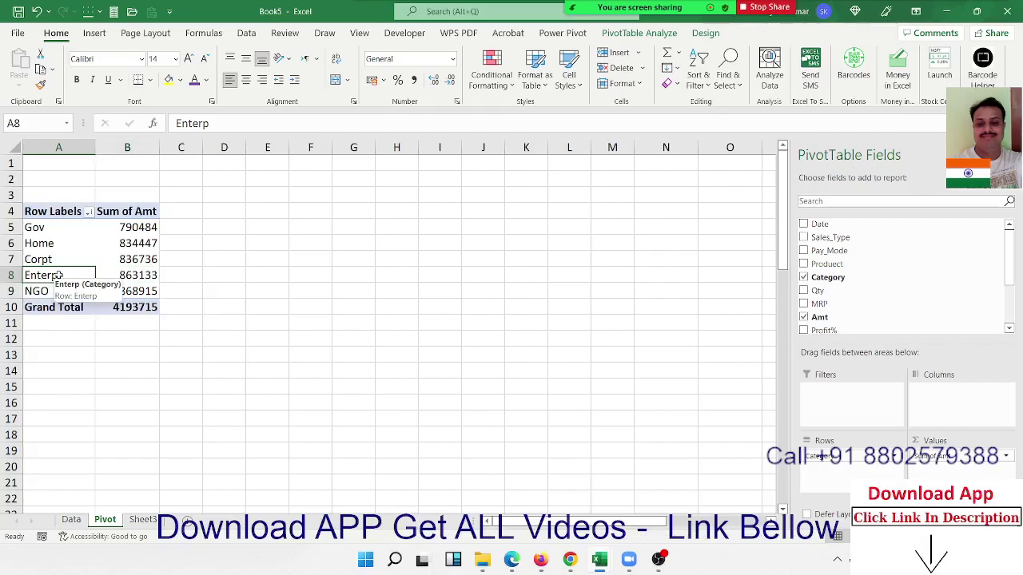
click(62, 231)
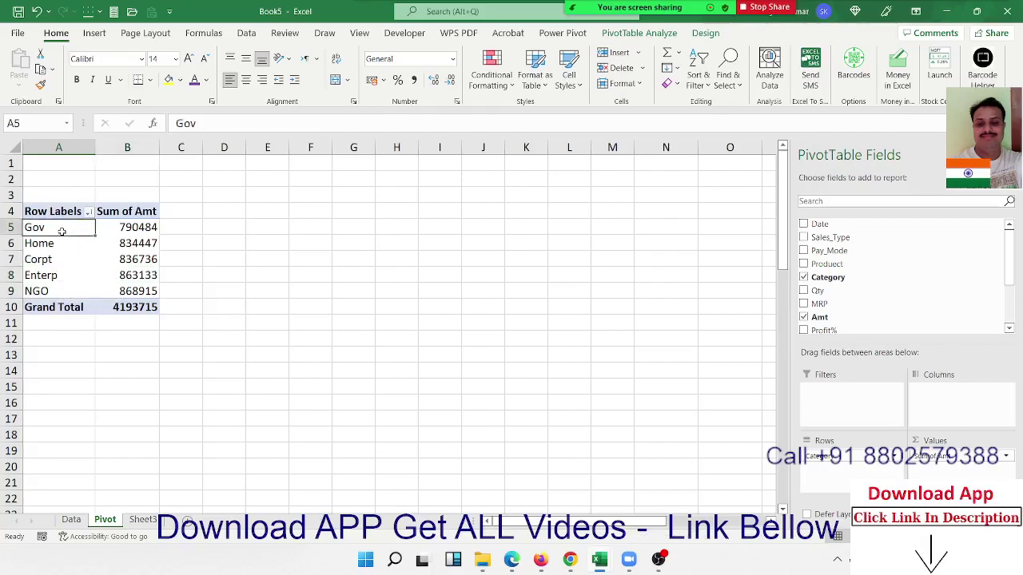
click(55, 244)
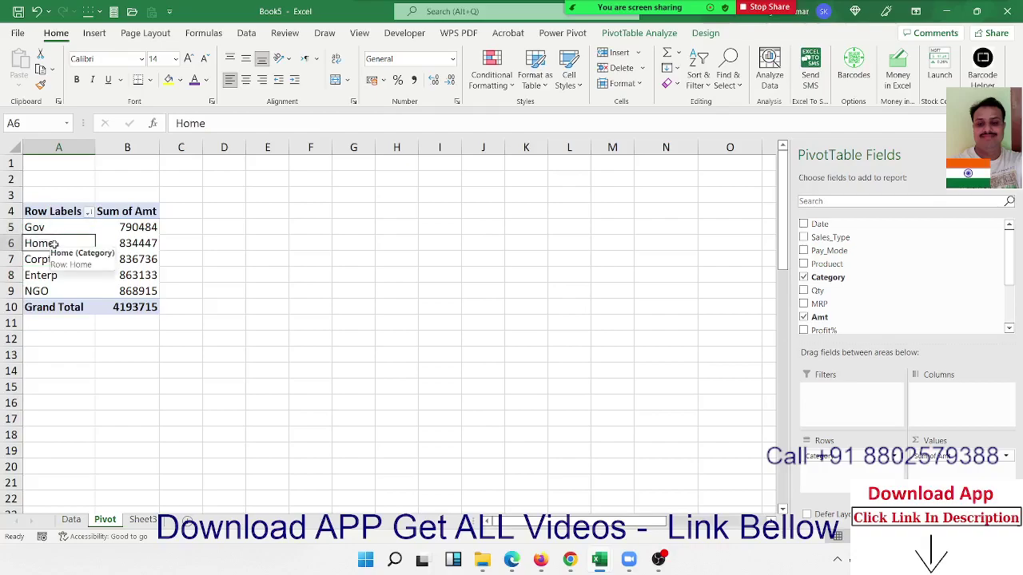
click(60, 261)
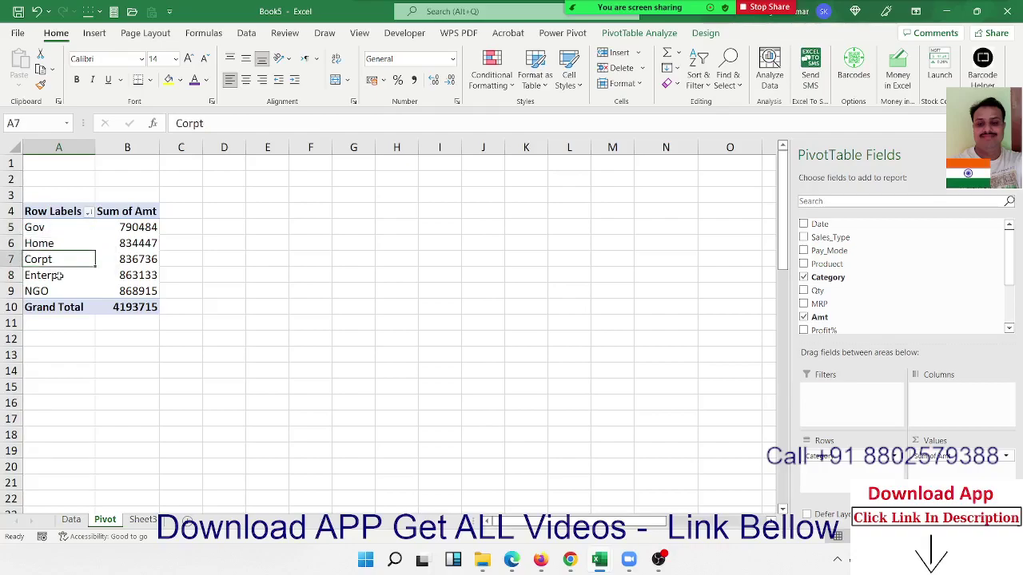
click(60, 277)
click(52, 292)
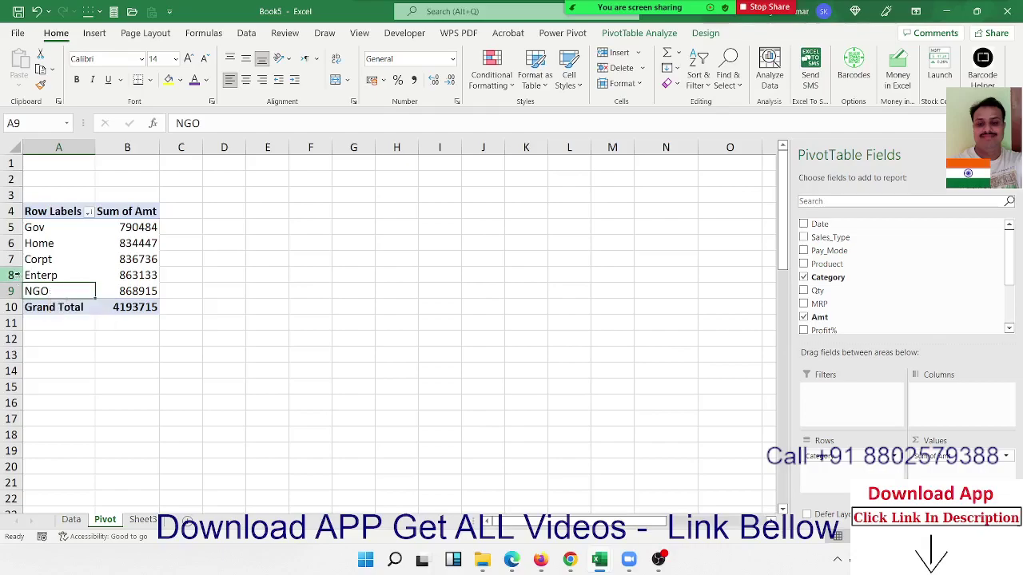
drag(52, 259, 53, 275)
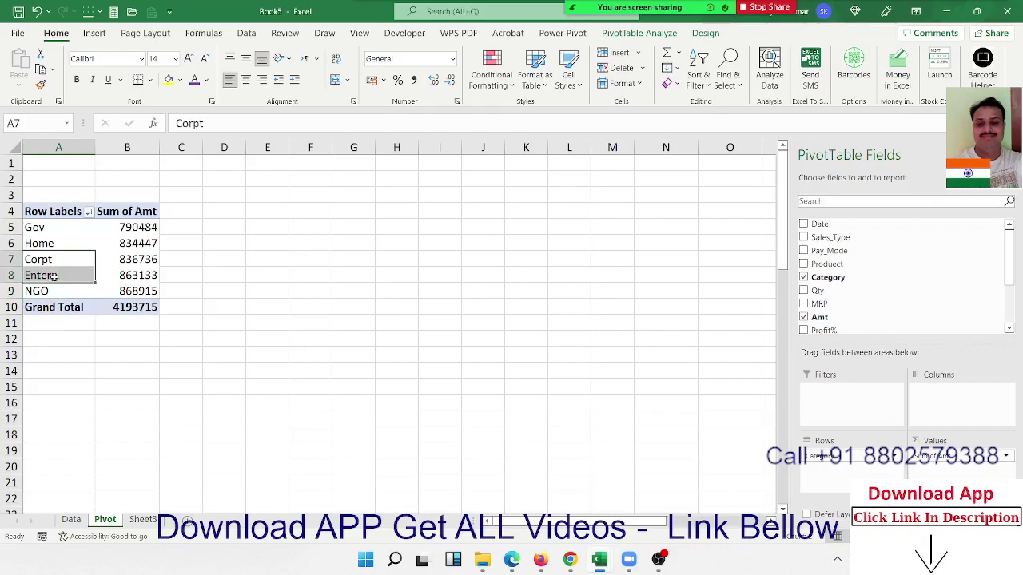
right_click(54, 275)
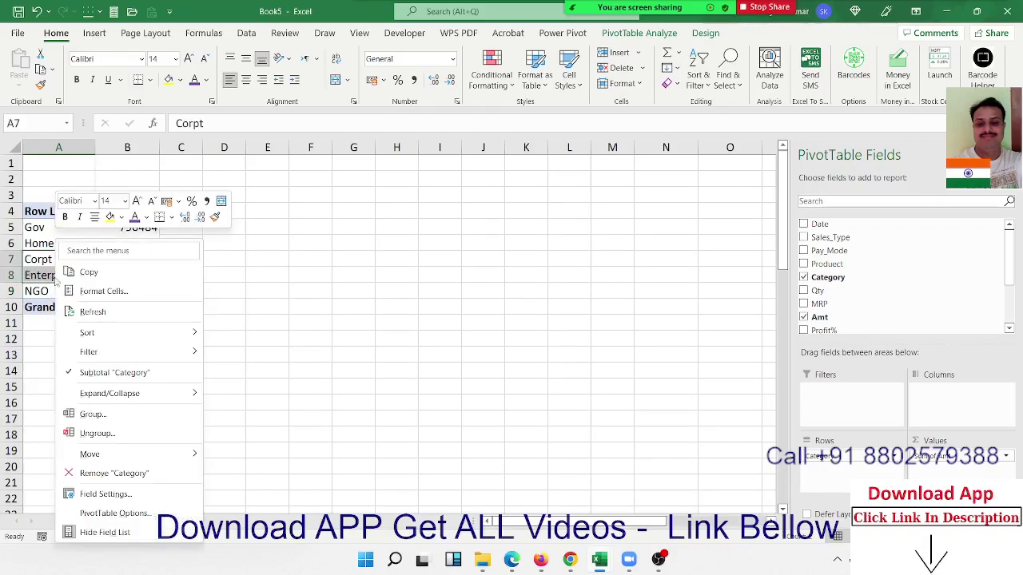
Step: Group Corpt and Enterp together and rename the group to Bussines
click(137, 421)
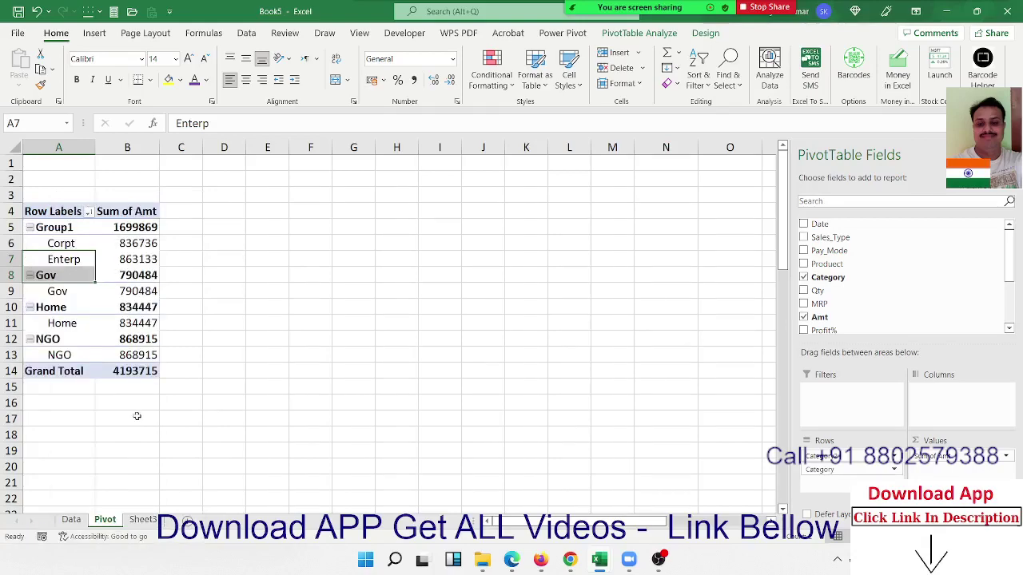
click(57, 230)
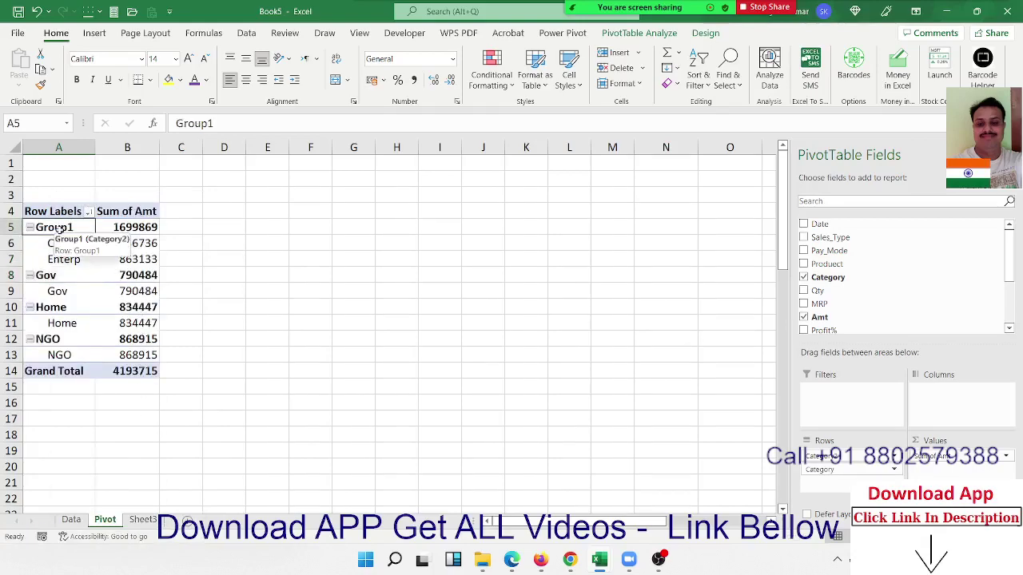
text(Bussi)
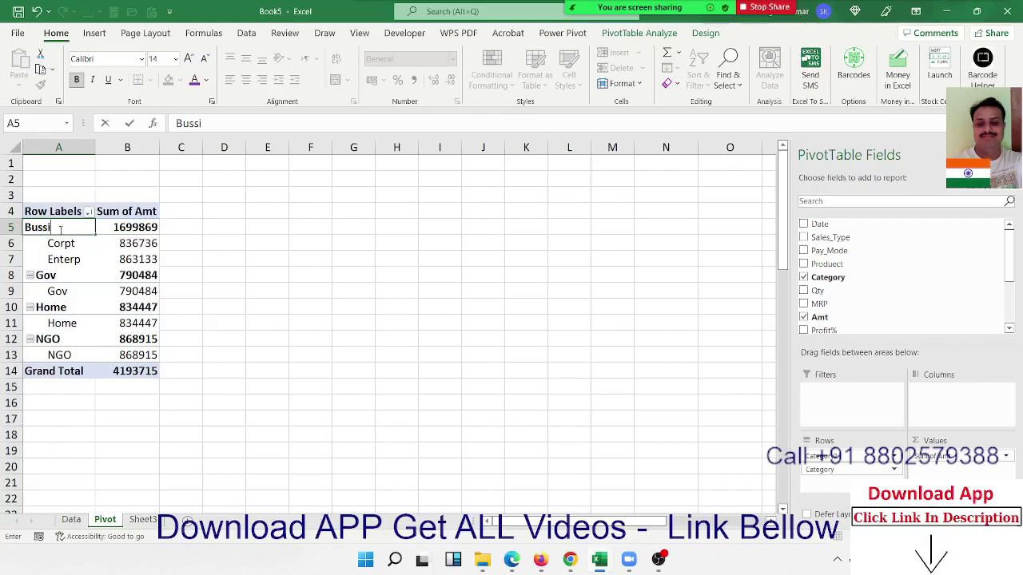
text(nes)
key(Return)
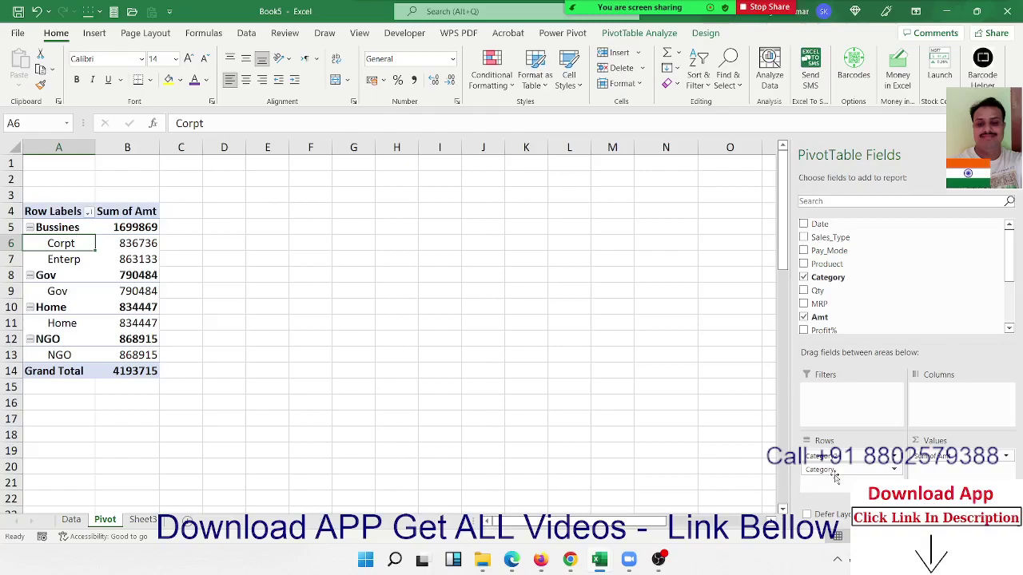
Step: Replace both Category row fields with Month, listing Jan through Dec totals
drag(836, 472, 869, 330)
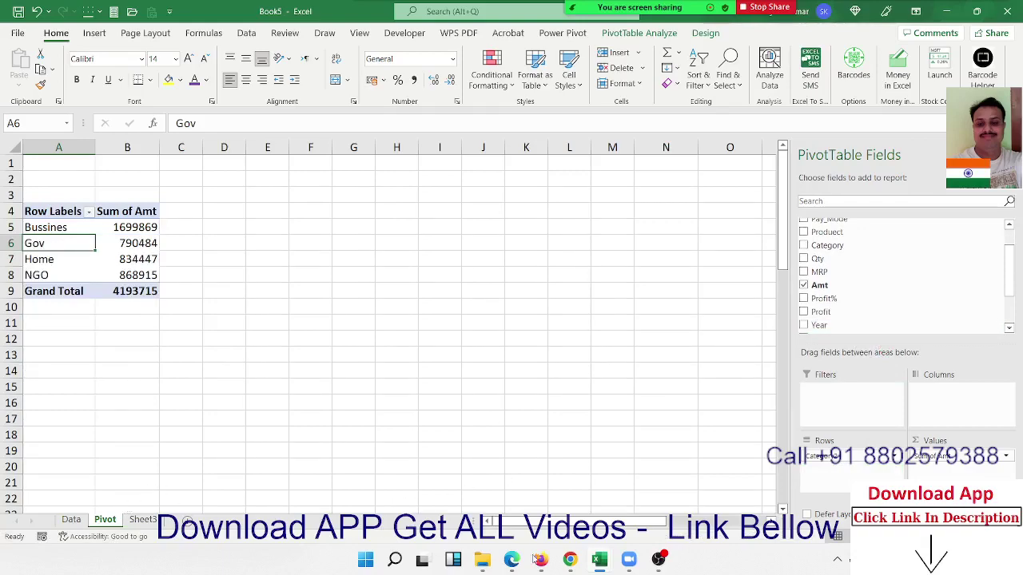
drag(839, 455, 915, 260)
scroll(907, 267, down, 2)
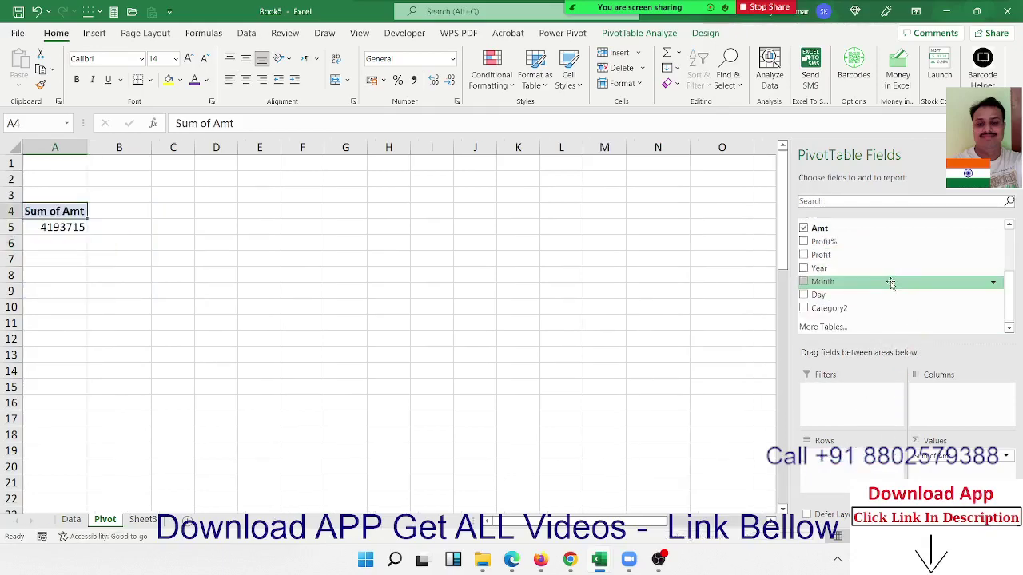
mouse_move(879, 295)
mouse_down()
mouse_move(829, 476)
mouse_move(924, 267)
mouse_up()
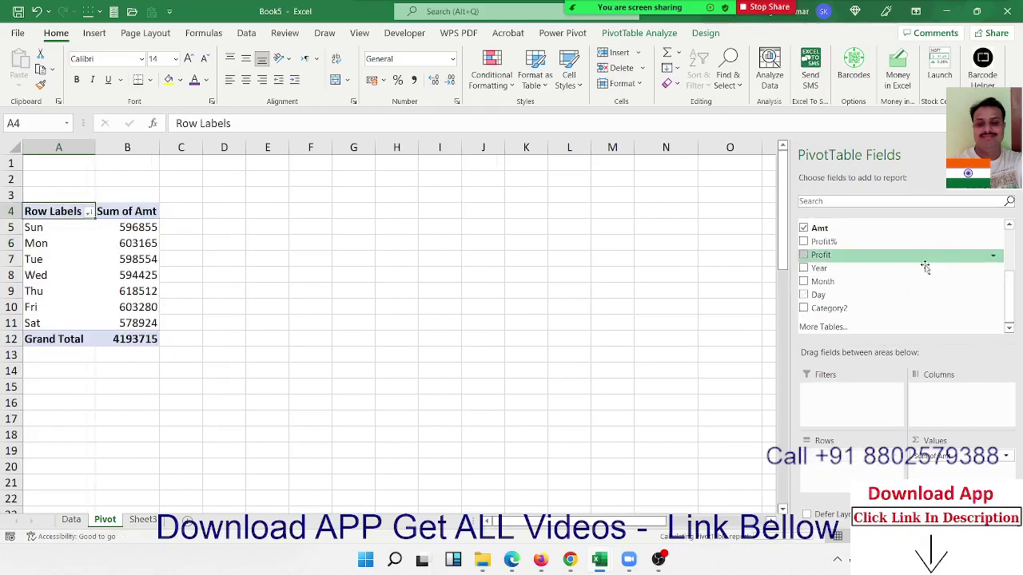
drag(862, 286, 831, 460)
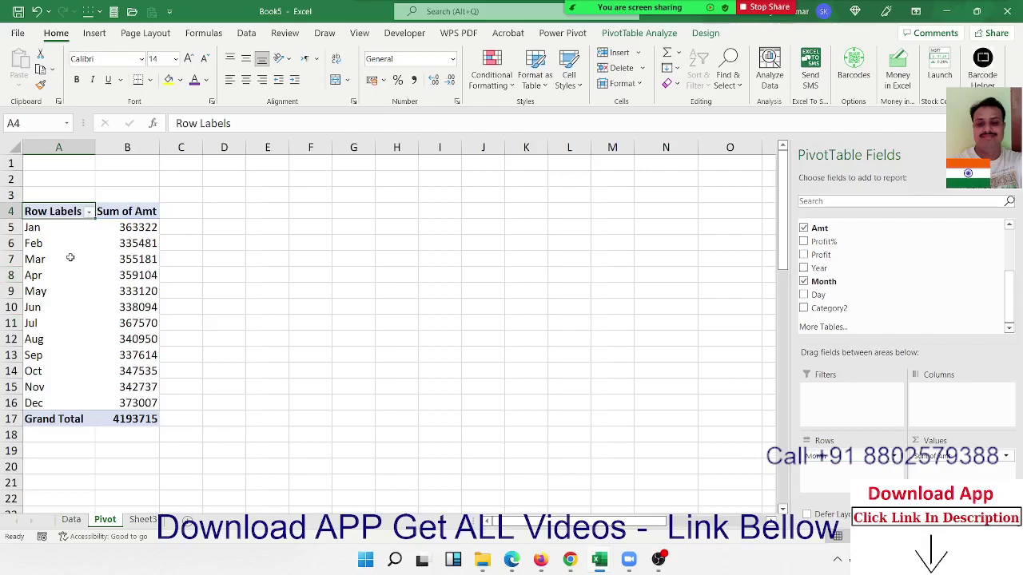
Step: Group Jan–Mar into a quarter named Q1 and drop the original Month row field
drag(70, 258, 67, 233)
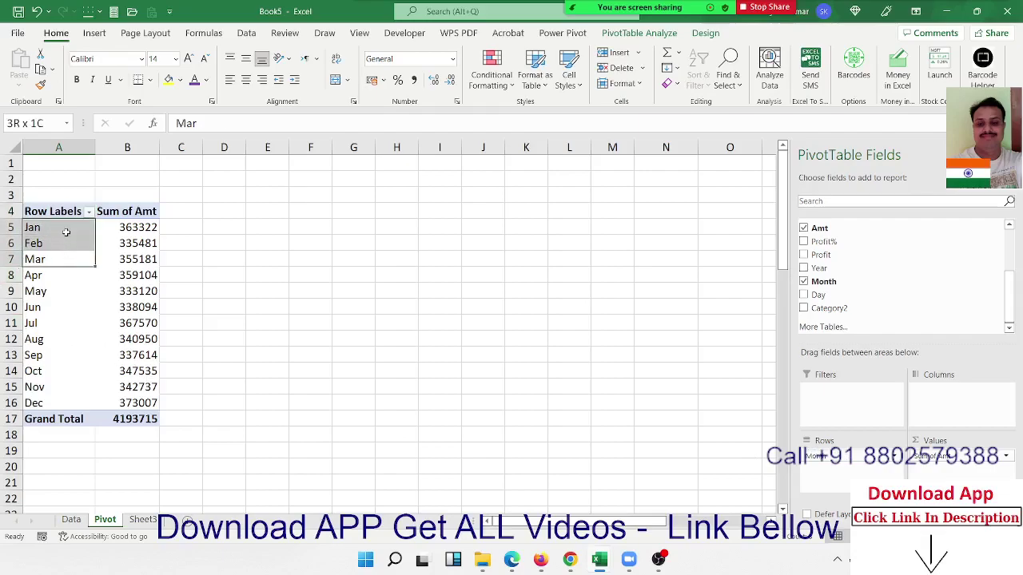
right_click(67, 235)
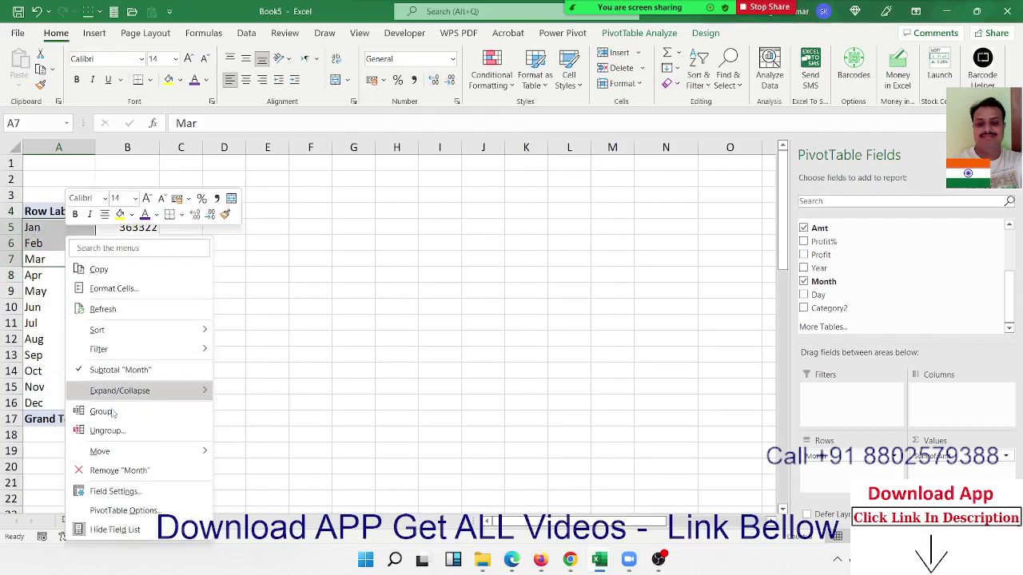
click(104, 410)
click(75, 229)
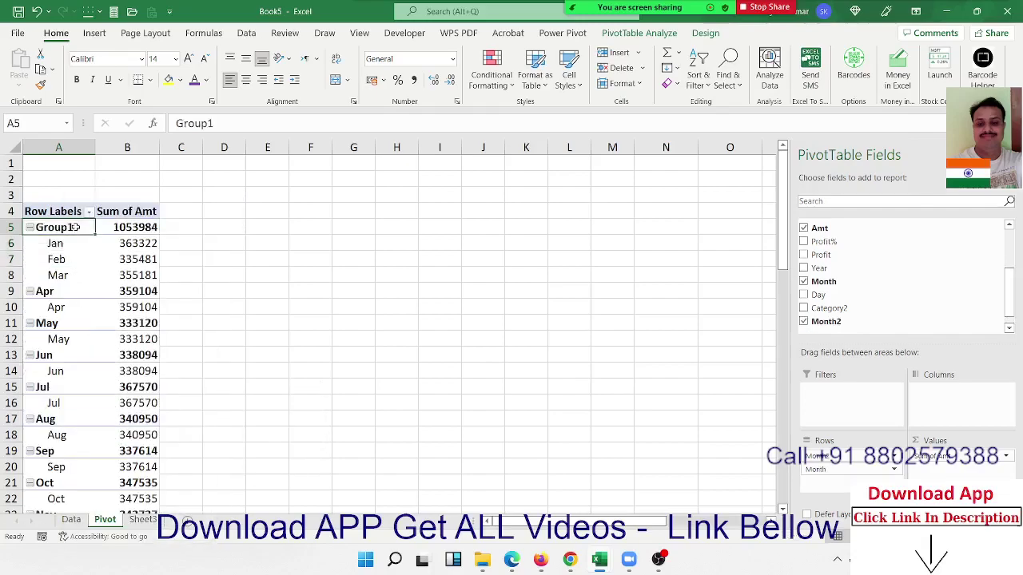
text(Q1)
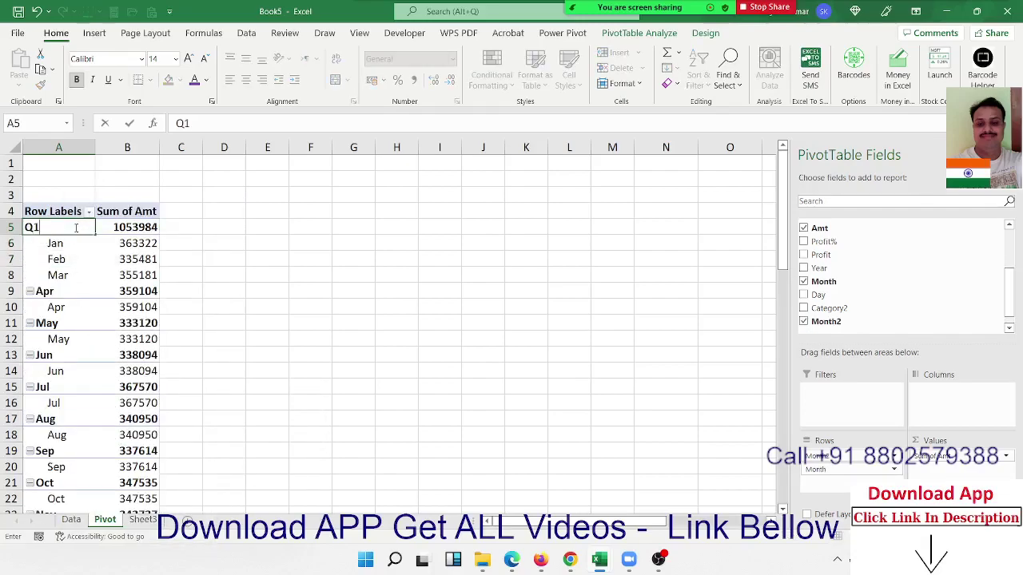
key(Return)
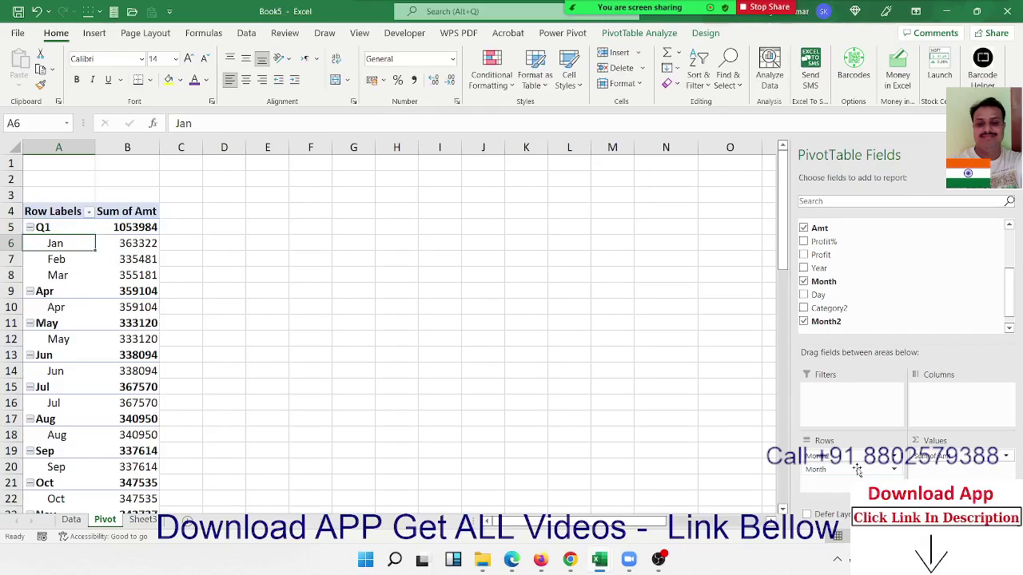
drag(859, 472, 876, 303)
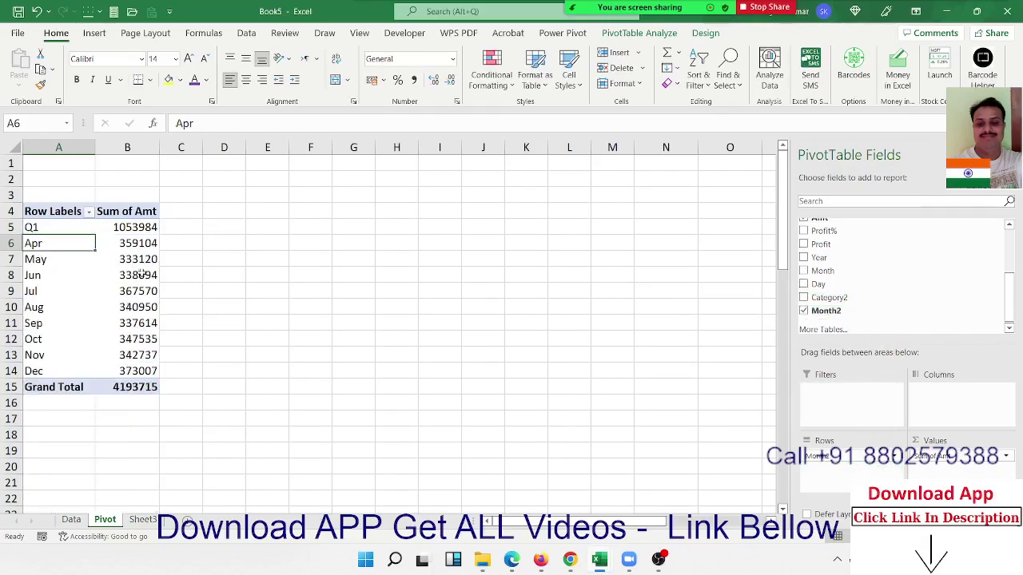
Step: Group Apr–Jun into a quarter named Q2
drag(51, 245, 36, 275)
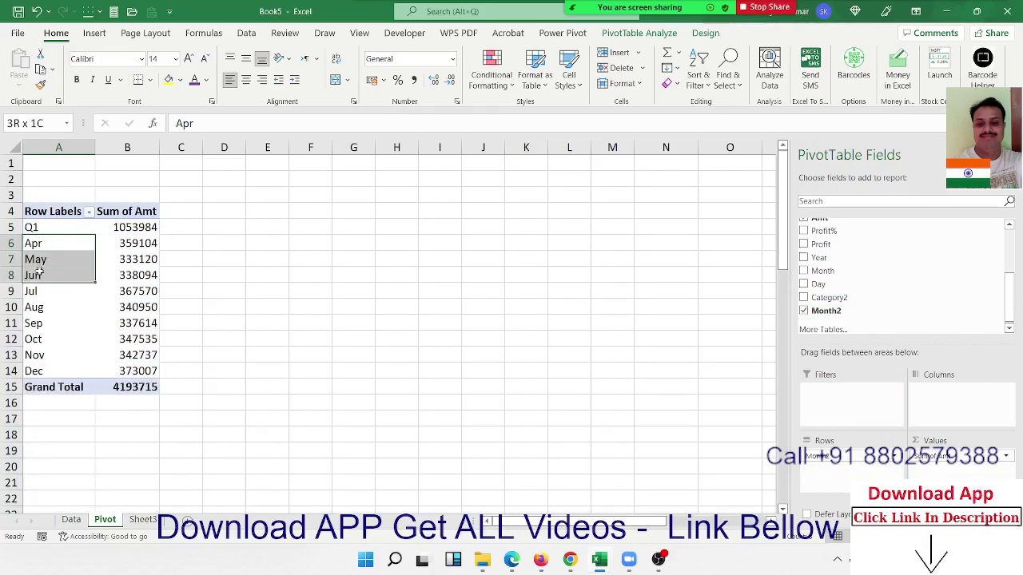
right_click(36, 275)
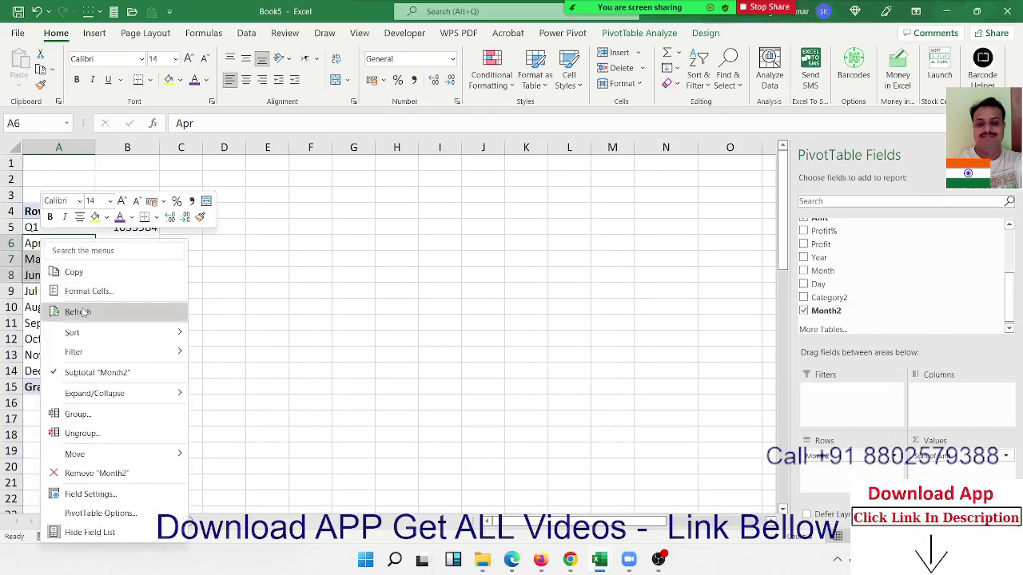
click(78, 414)
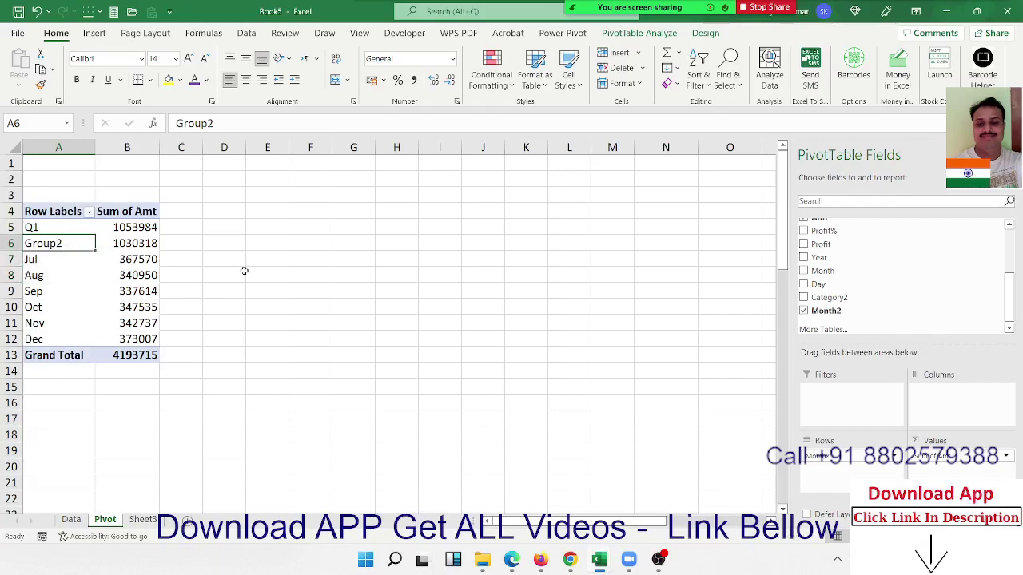
text(Q1)
key(BackSpace)
text(2)
key(Return)
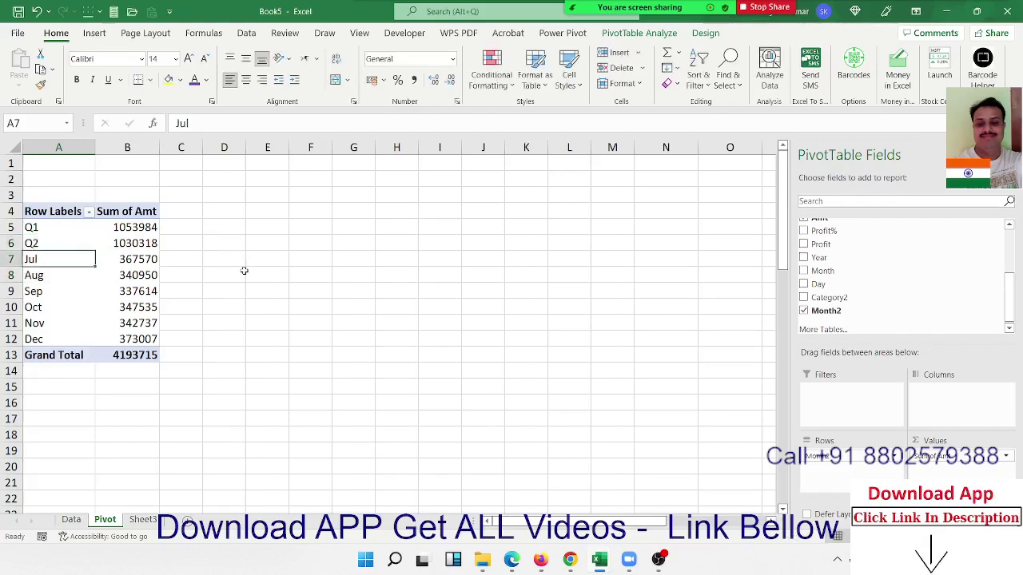
Step: Group Jul–Sep into a quarter named Q3
drag(83, 260, 79, 289)
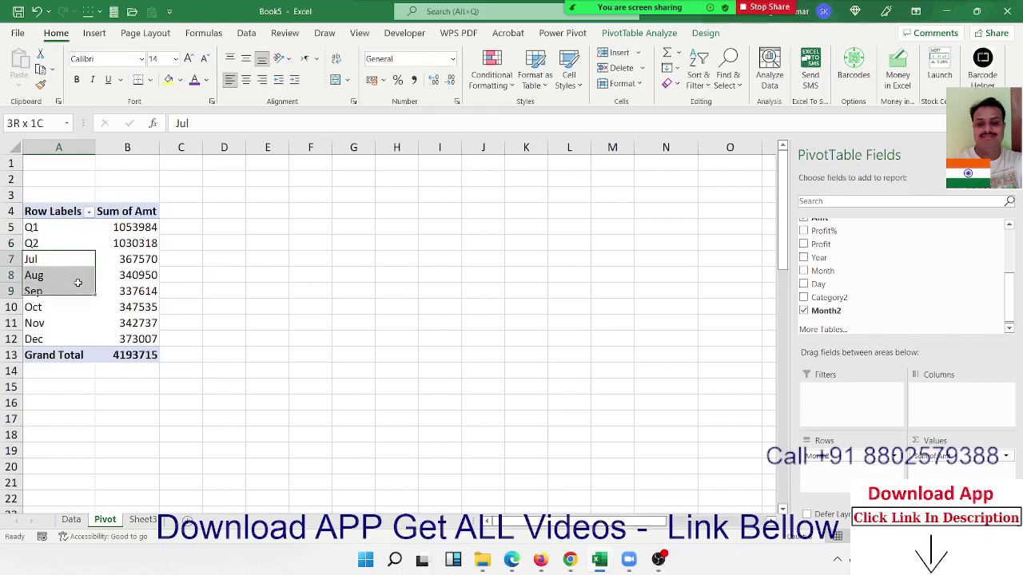
right_click(78, 290)
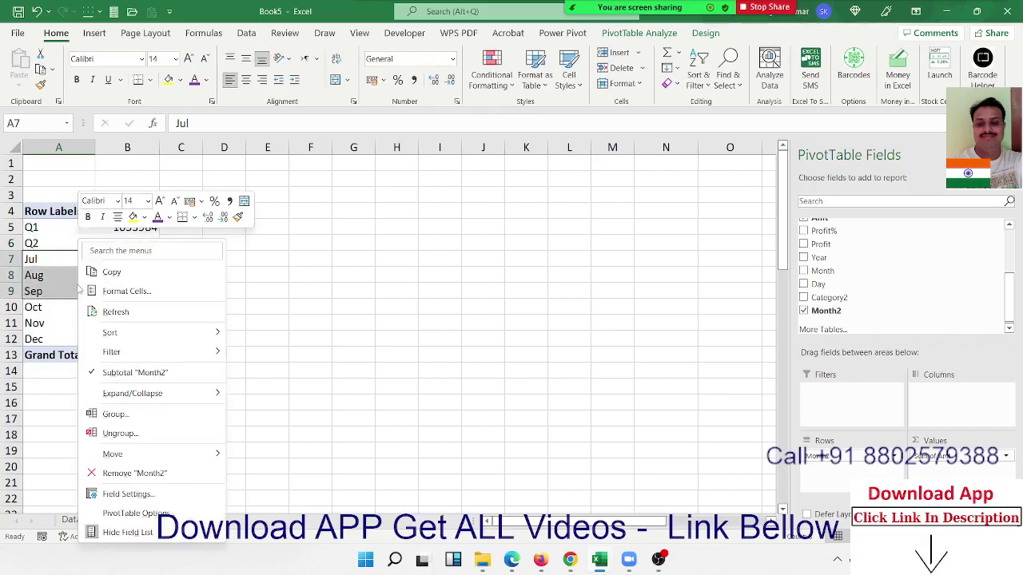
click(116, 413)
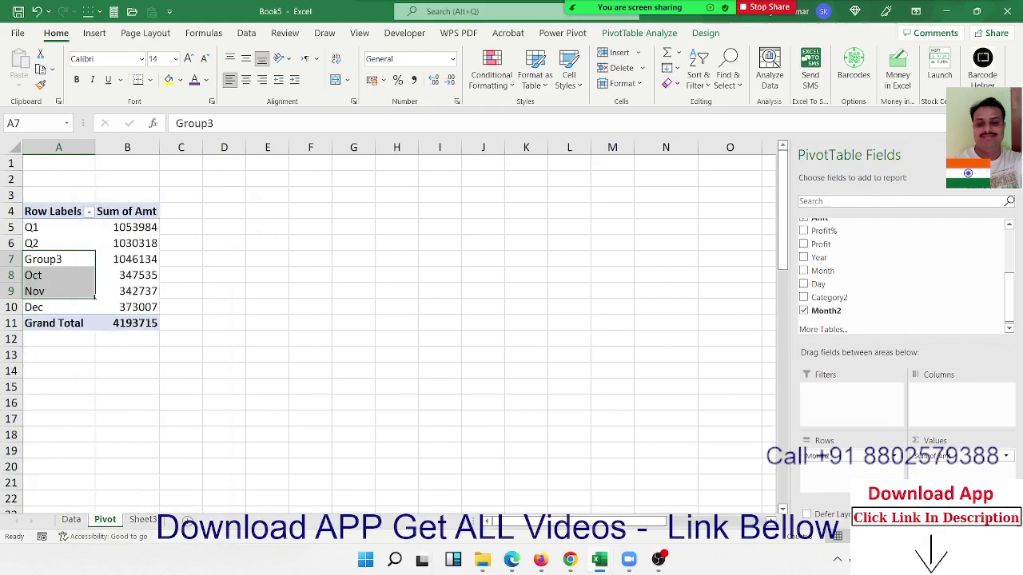
click(68, 260)
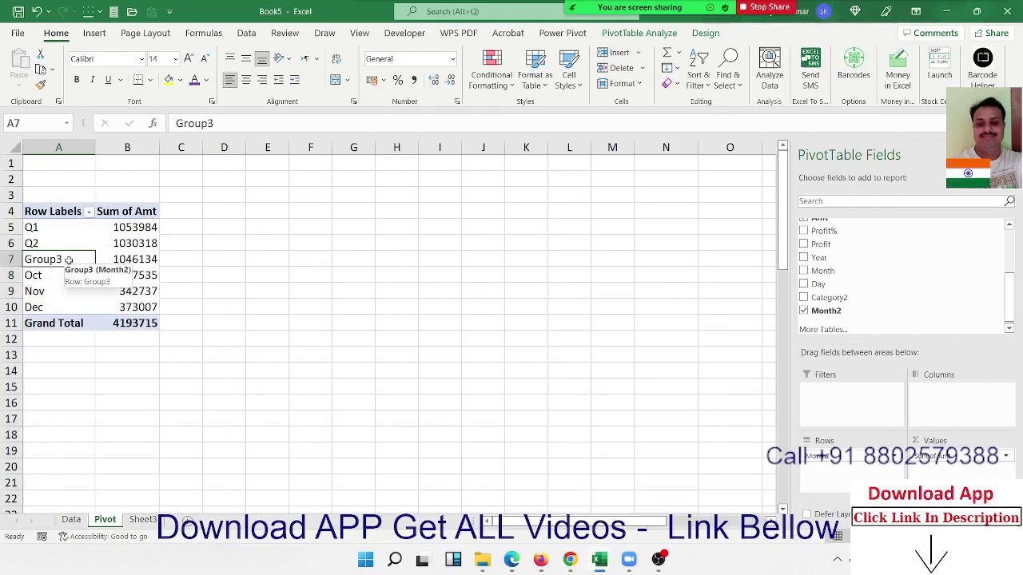
text(Q3)
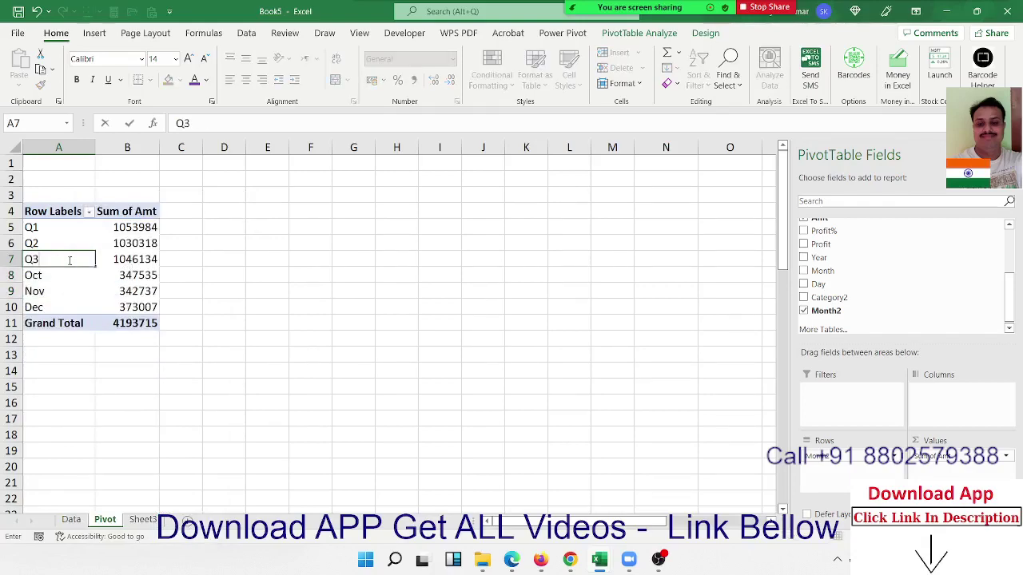
key(Return)
Step: Group Oct–Dec into a quarter named Q4, totalling 1063279
drag(64, 275, 62, 308)
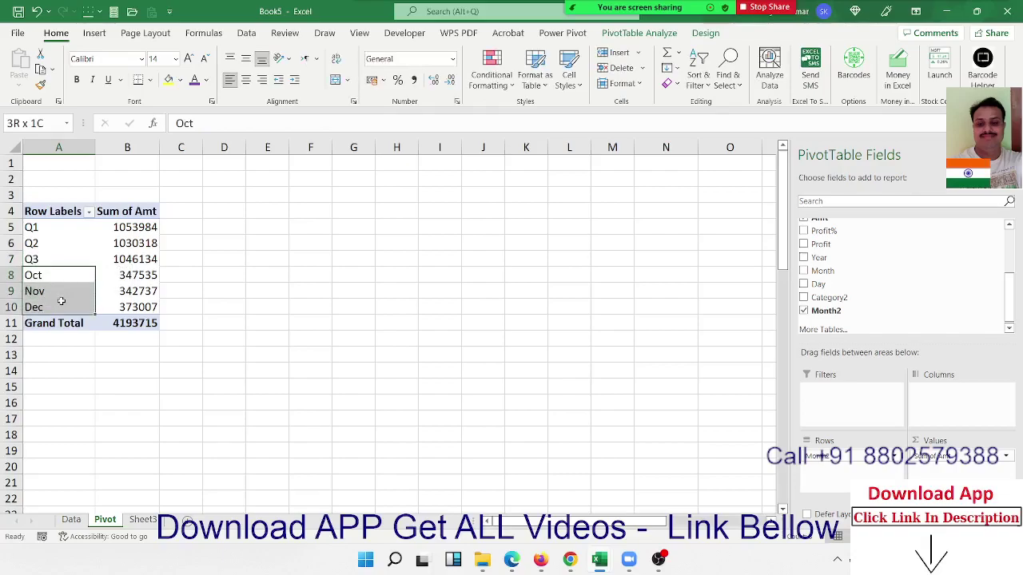
right_click(64, 308)
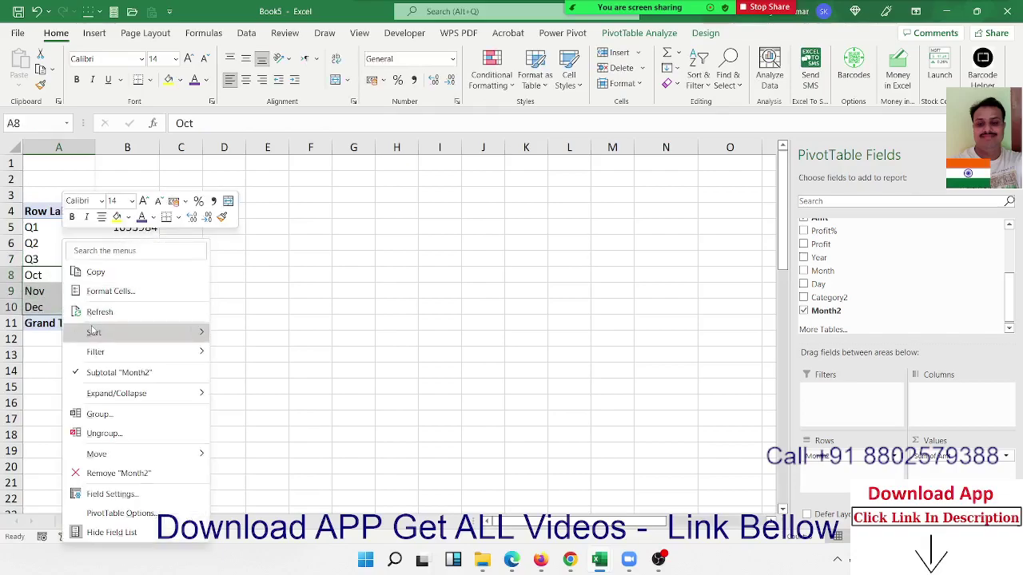
click(121, 411)
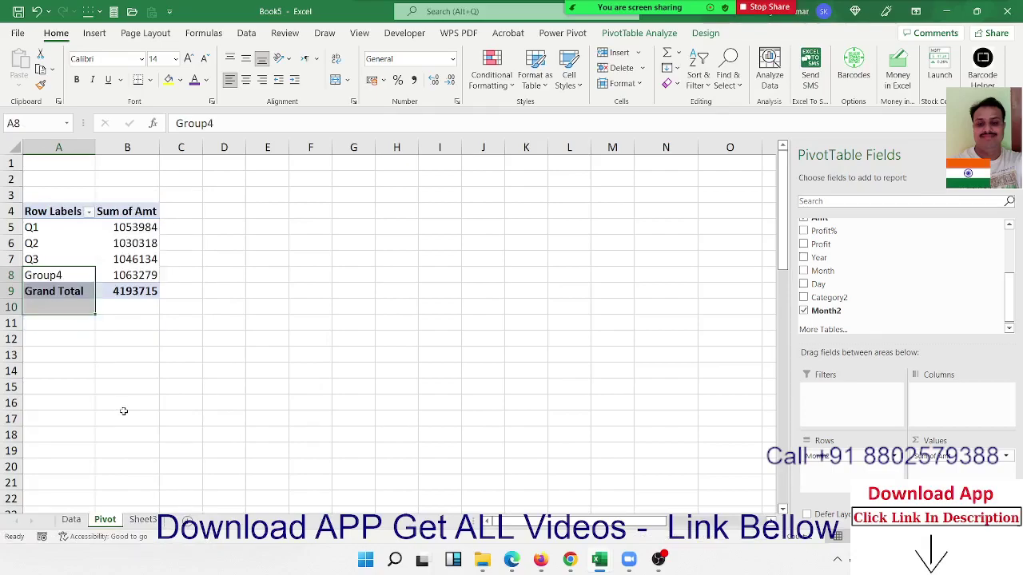
click(49, 275)
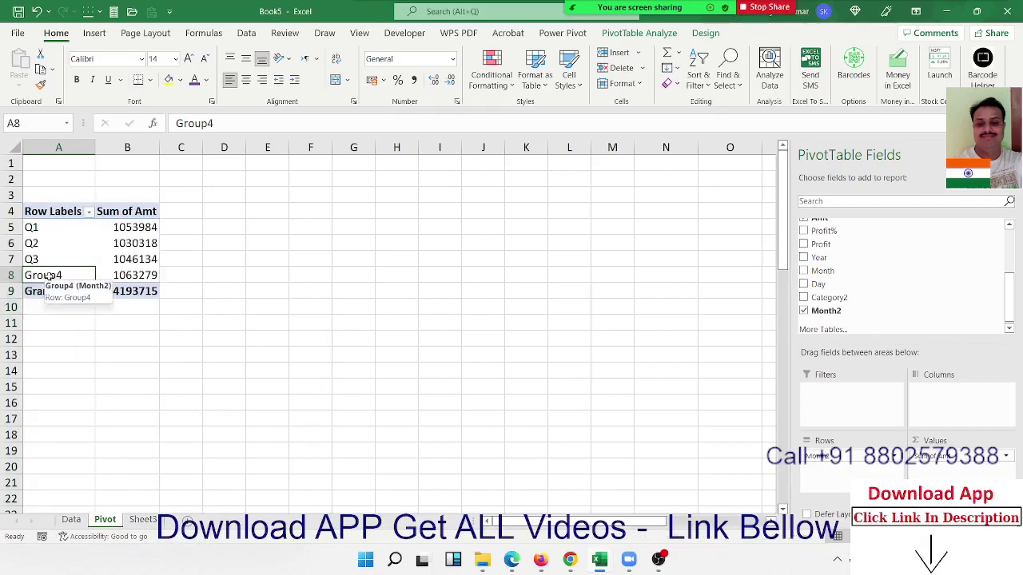
text(Q14)
key(BackSpace)
key(BackSpace)
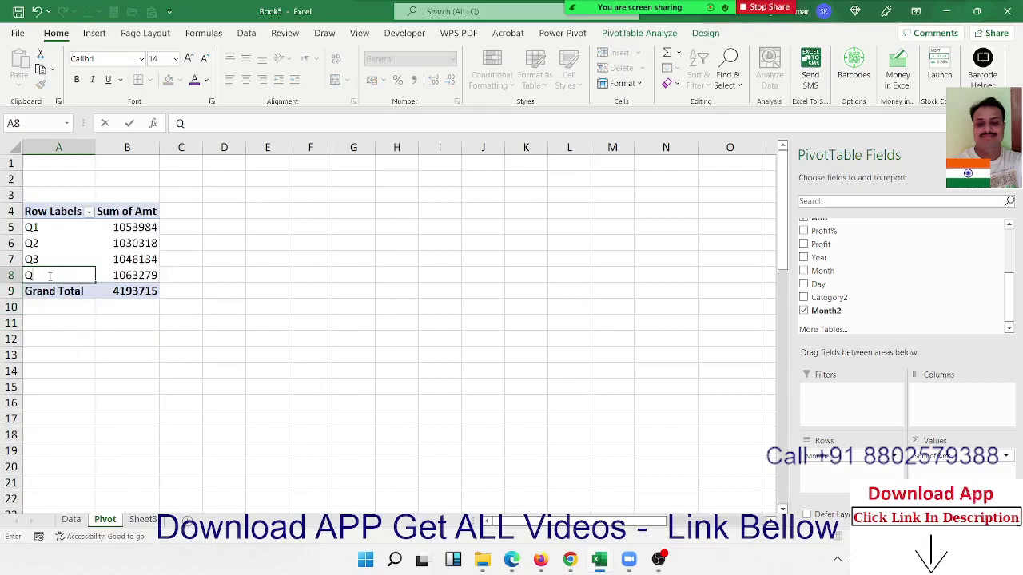
text(4)
key(Return)
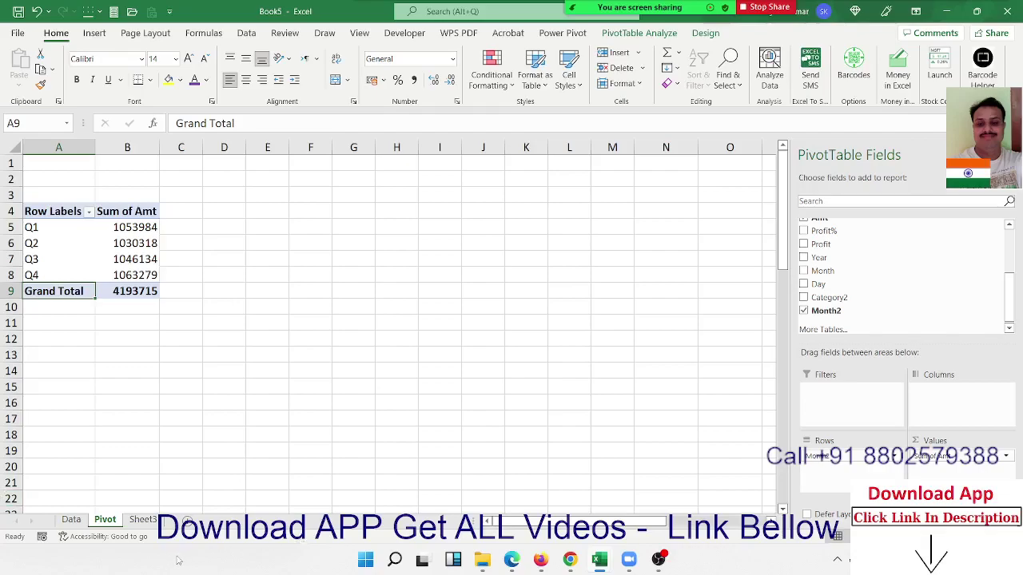
Step: Swap the quarter field in Rows for Qty
drag(835, 457, 903, 272)
scroll(903, 288, up, 3)
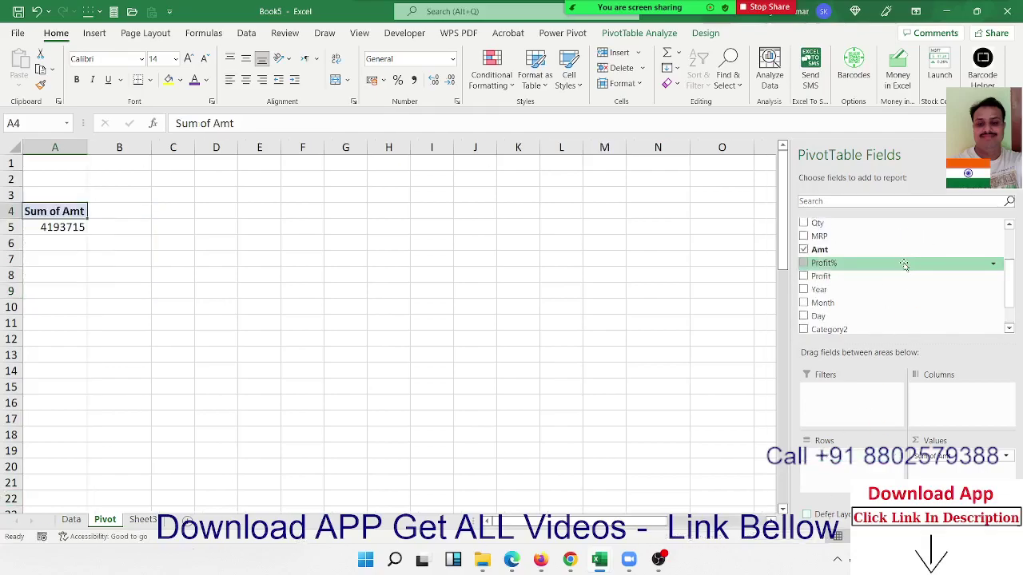
click(947, 457)
click(829, 290)
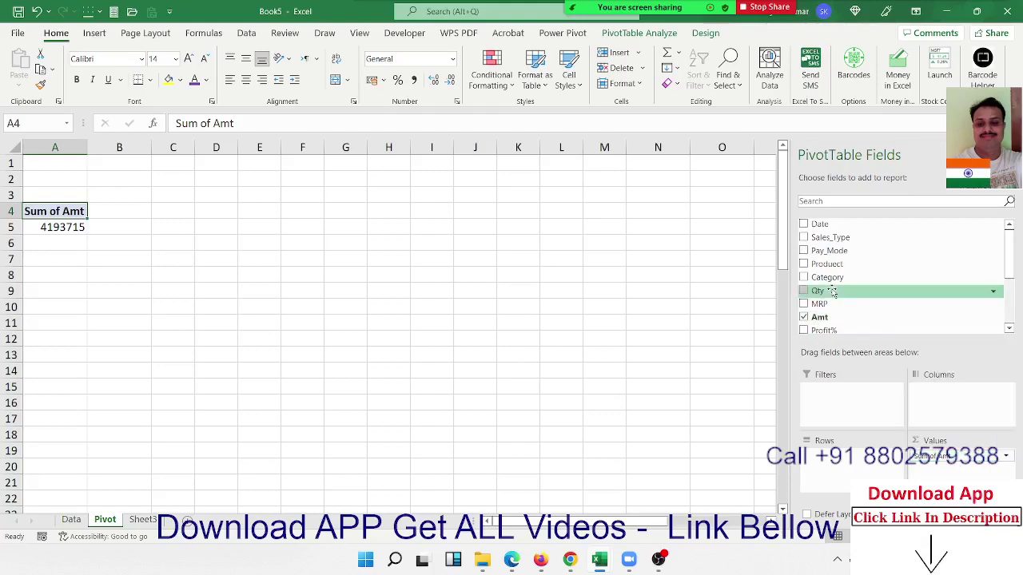
mouse_move(828, 290)
mouse_down()
mouse_move(843, 356)
mouse_move(841, 476)
mouse_up()
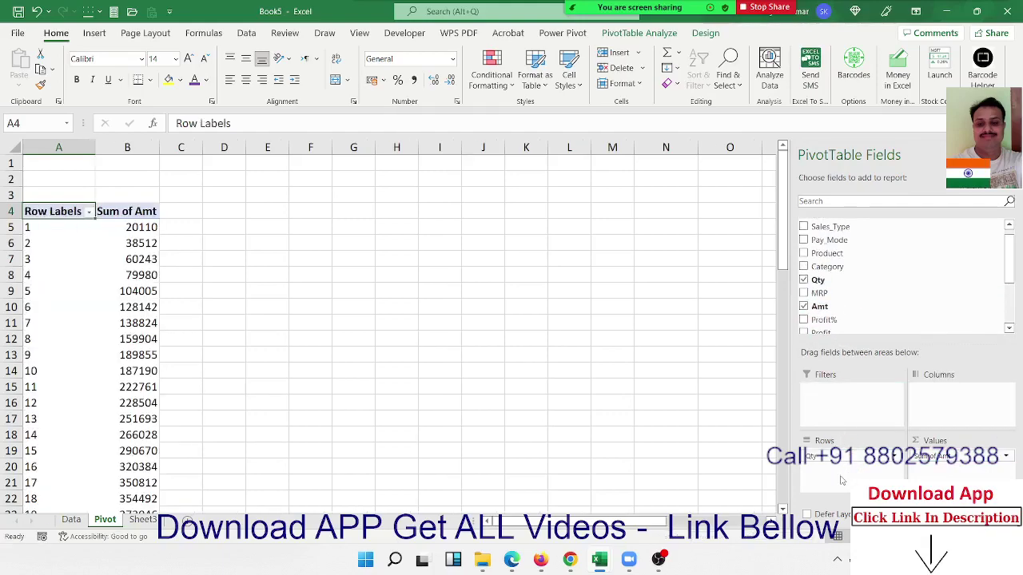
Step: Check the Sum of Amt totals for Qty 1 (20110) and Qty 2 (38512)
mouse_move(121, 253)
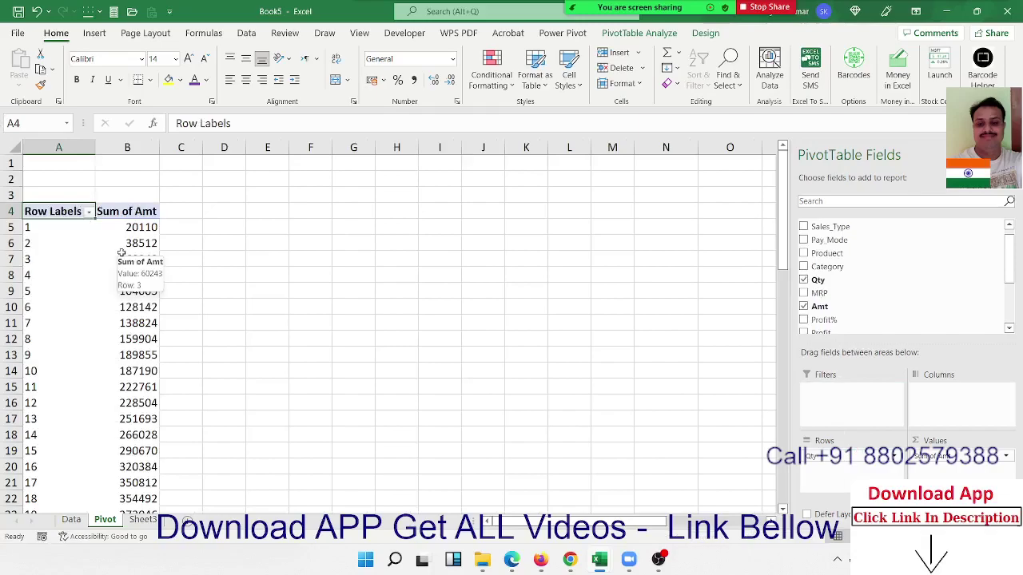
click(85, 231)
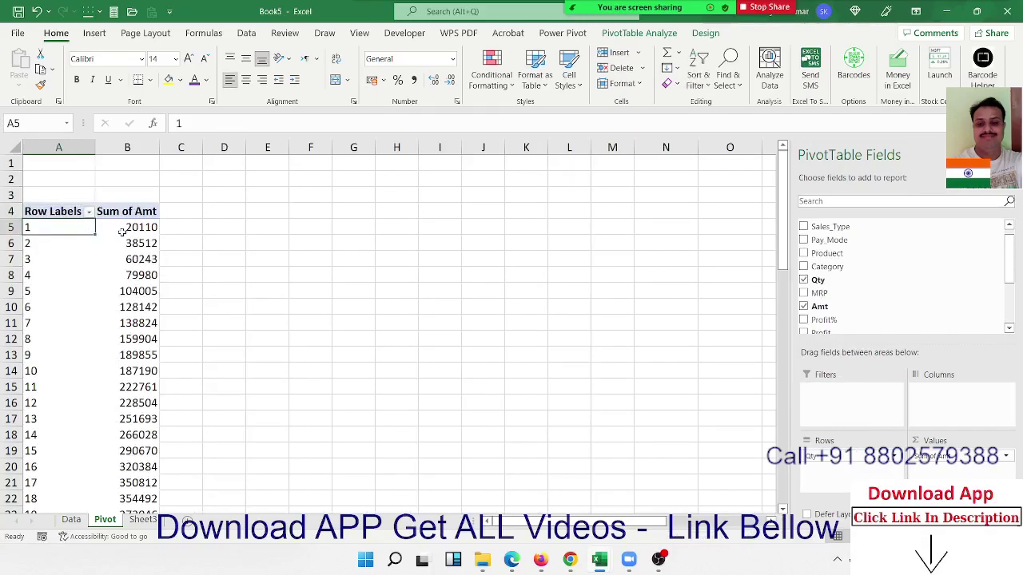
click(120, 230)
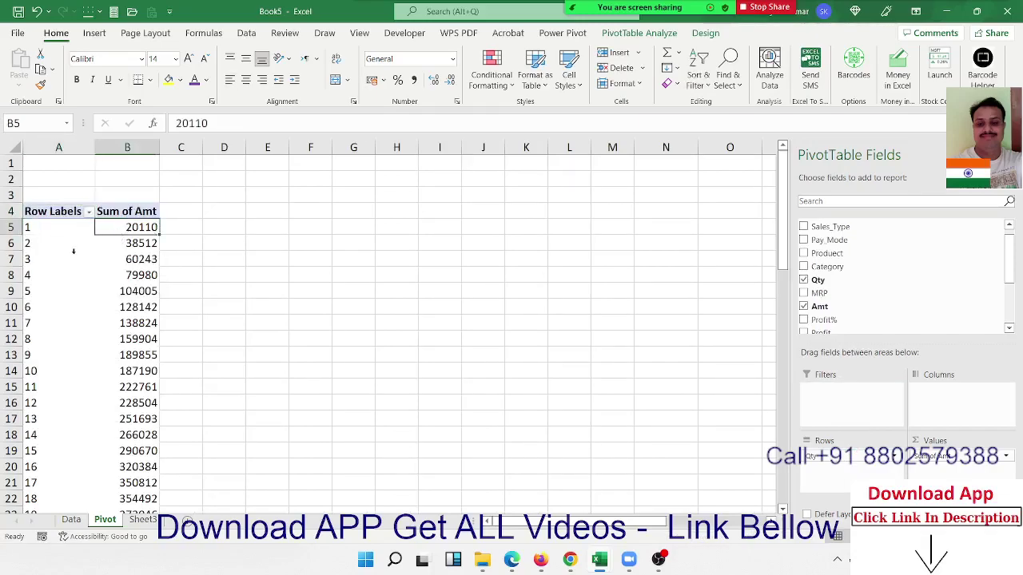
click(65, 248)
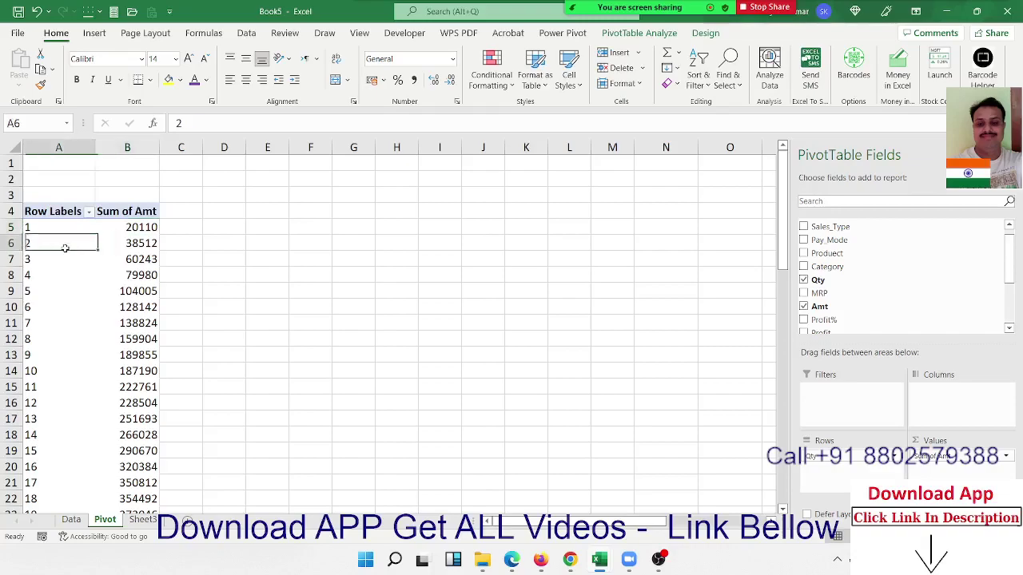
click(123, 240)
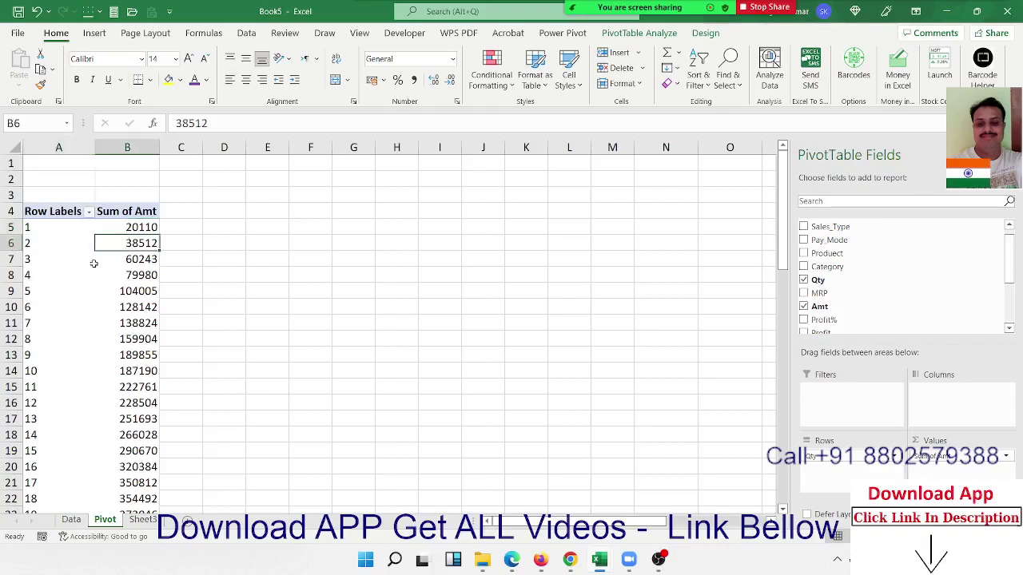
click(73, 230)
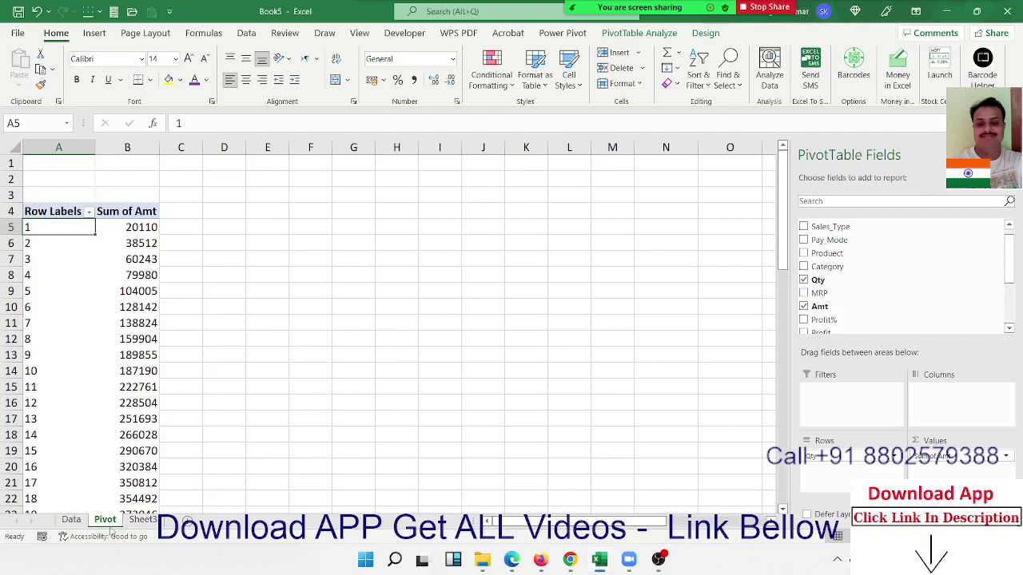
Step: On the Data sheet, add header filters and show only Qty 1 rows (405 of 8041)
click(71, 519)
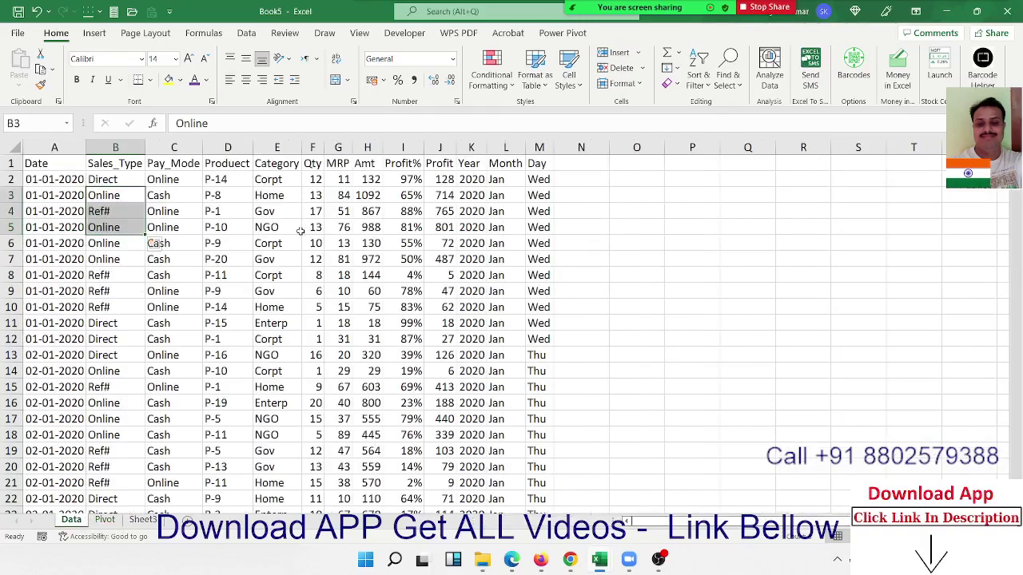
click(214, 176)
key(Up)
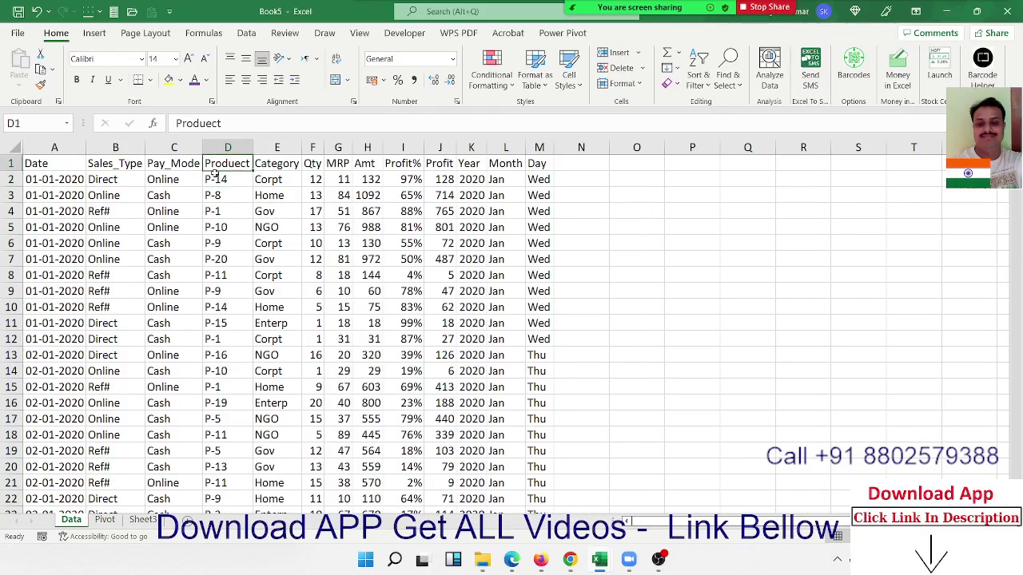
key(ctrl+shift+l)
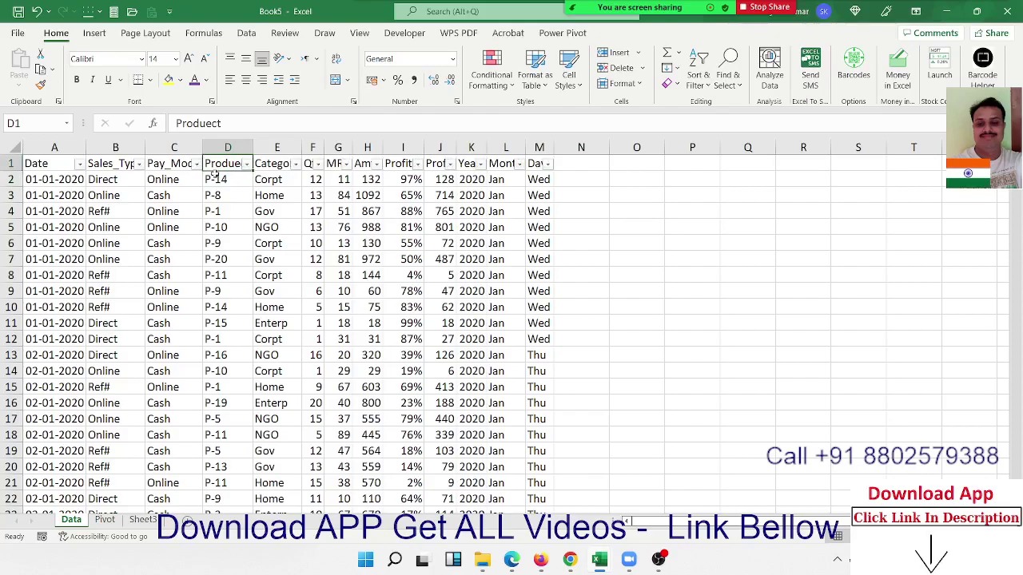
click(319, 164)
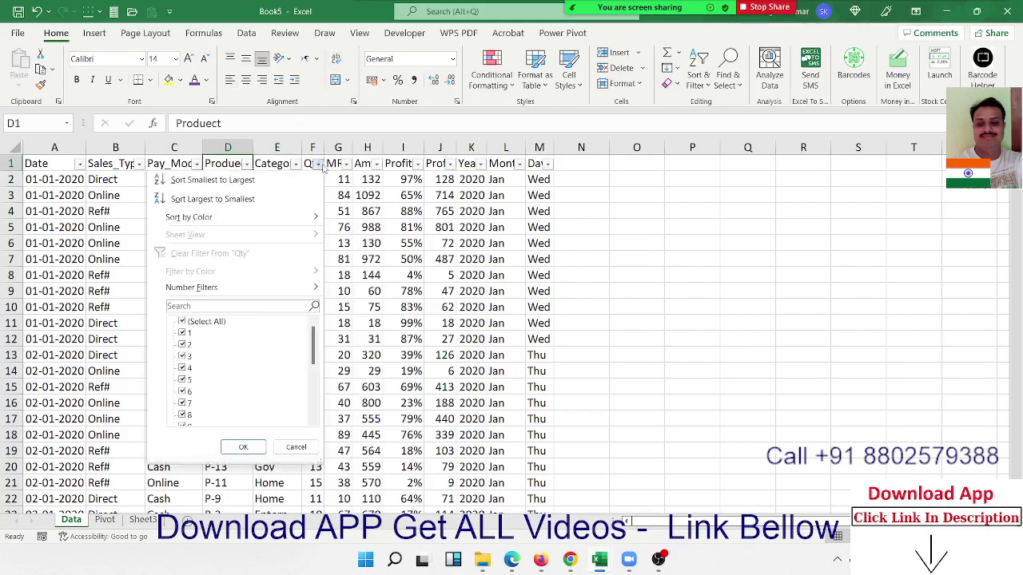
click(182, 321)
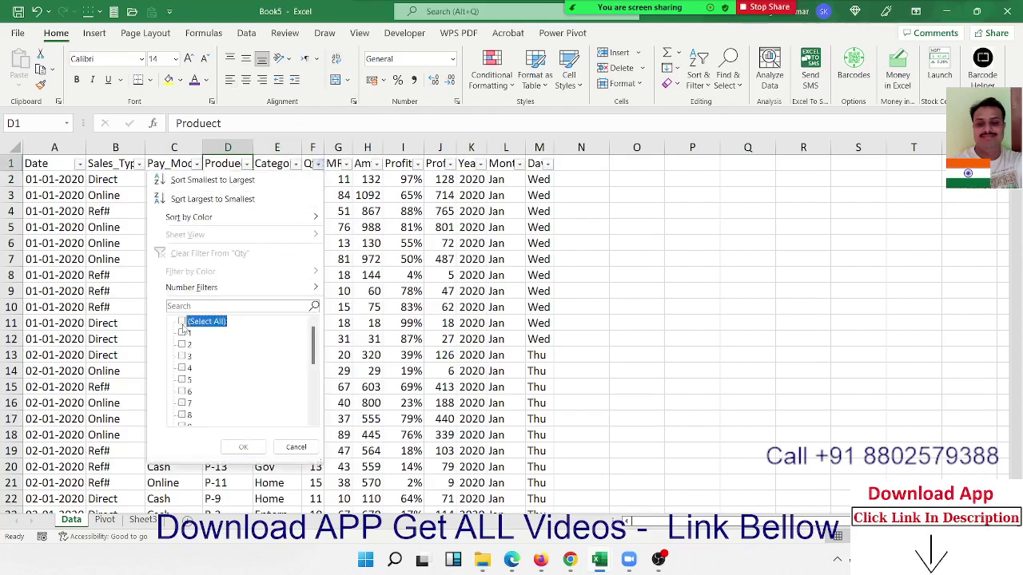
click(182, 332)
click(243, 447)
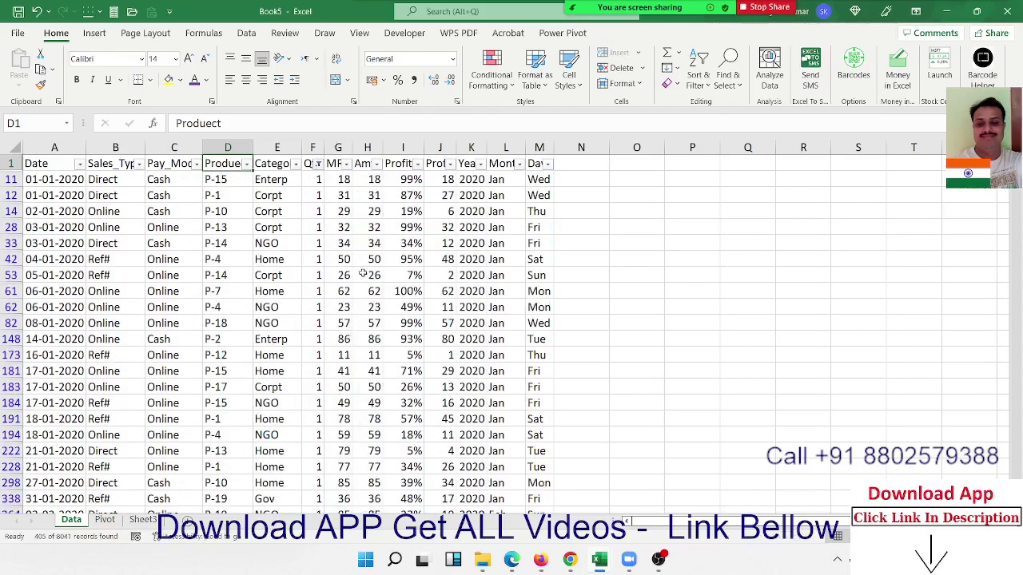
Step: Select the visible Amt values to compare with the pivot's Qty 1 total
click(367, 184)
key(ctrl+shift+Down)
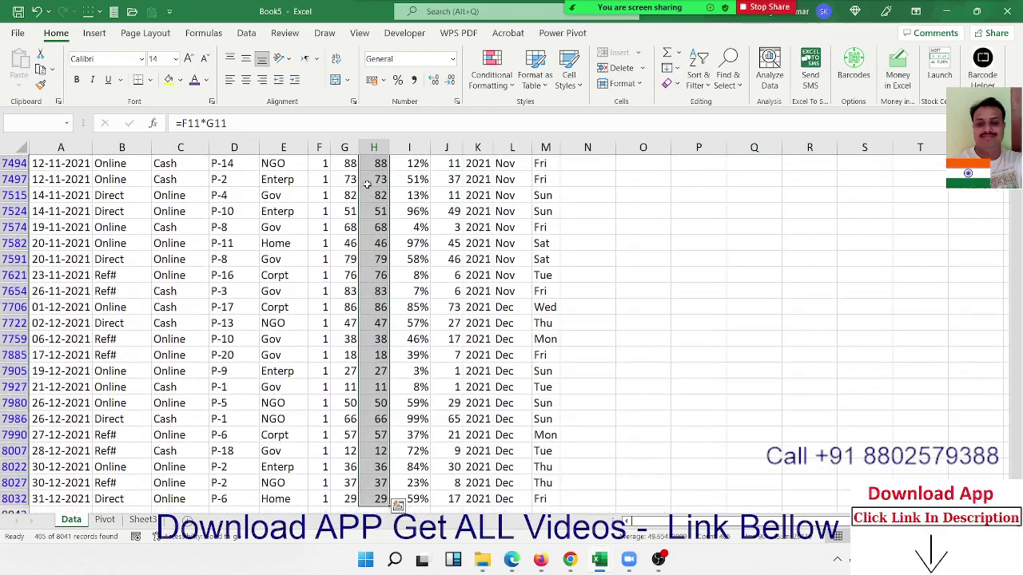
key(ctrl+Up)
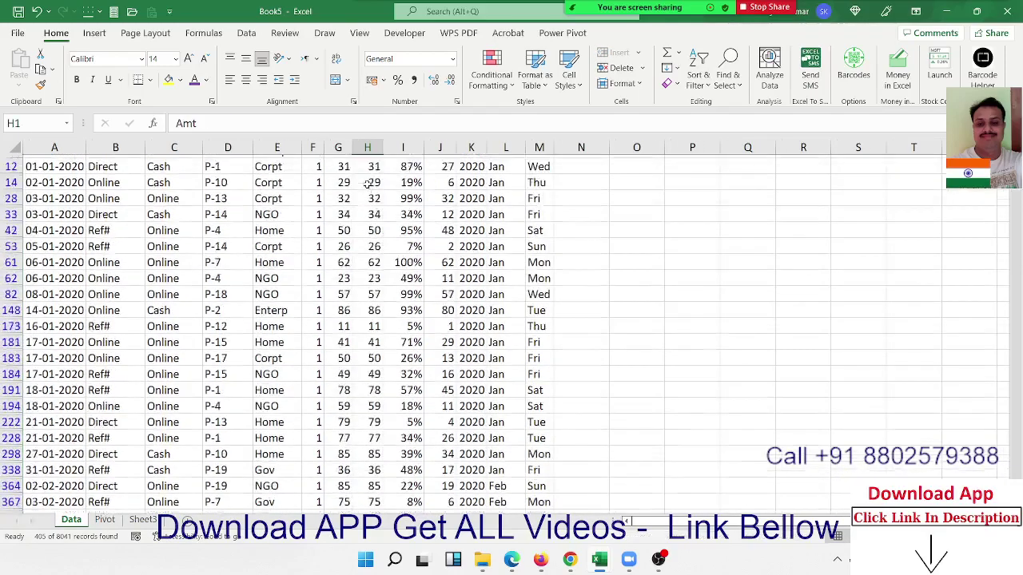
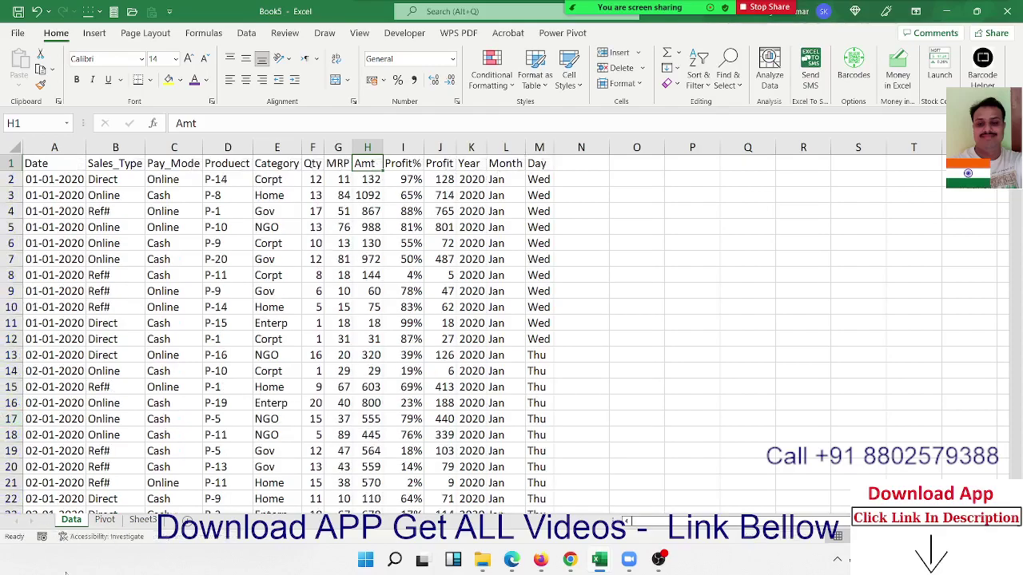
Step: On the Pivot sheet, group the Qty row labels by 5 into 1-5, 6-10, 11-15 and 16-20
click(104, 519)
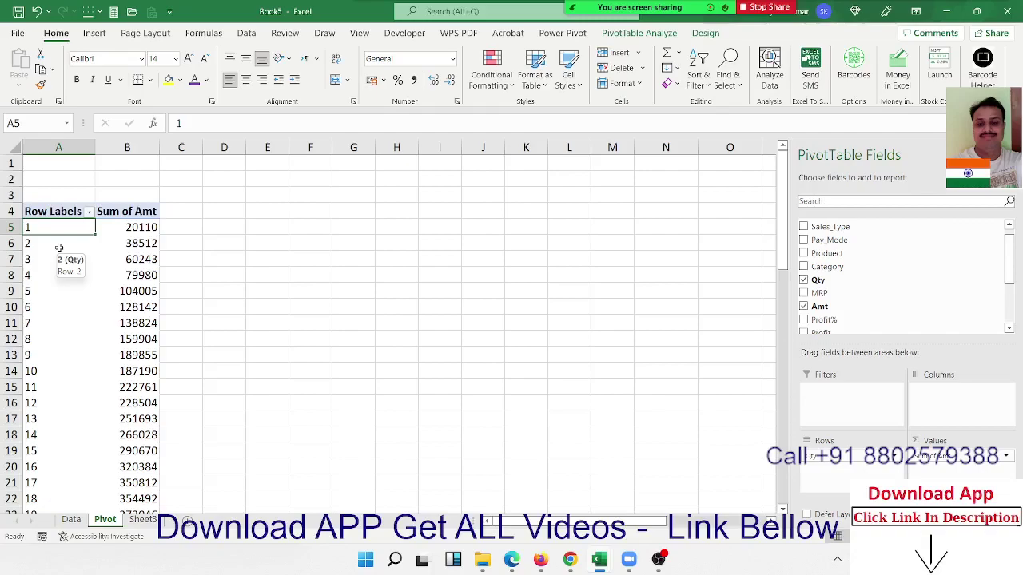
scroll(62, 285, down, 7)
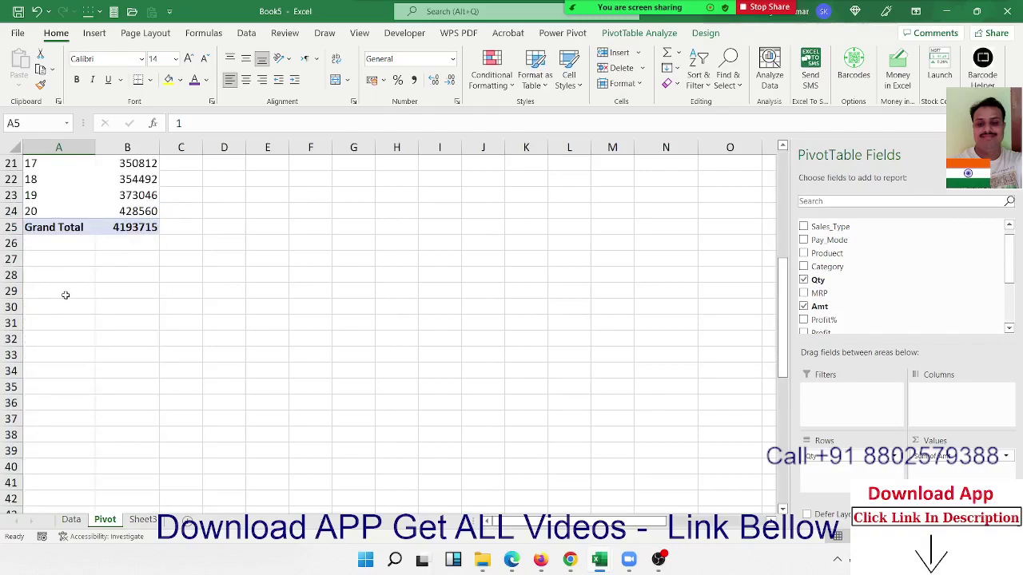
scroll(68, 291, up, 7)
right_click(67, 232)
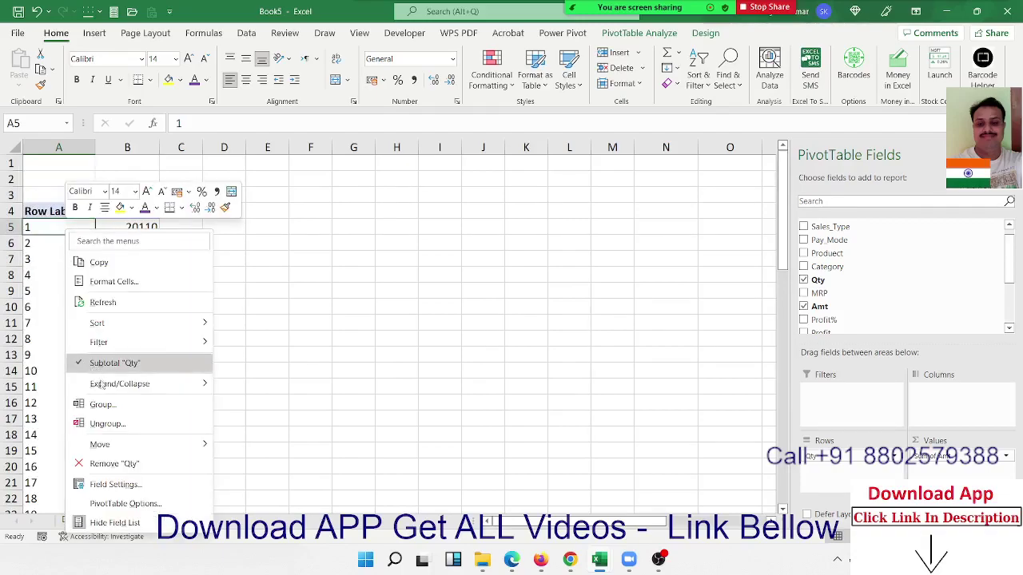
click(106, 404)
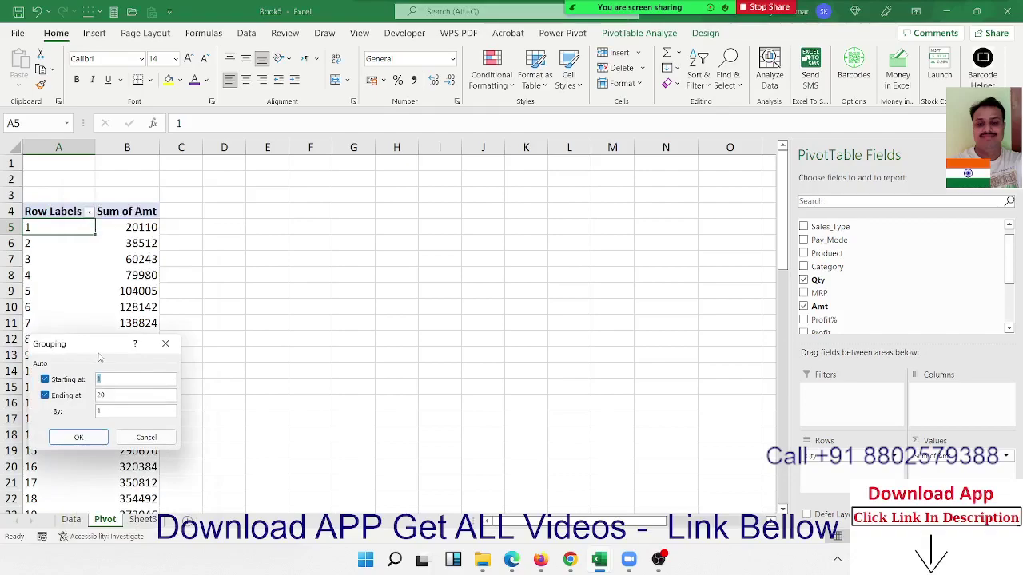
click(336, 339)
key(BackSpace)
text(5)
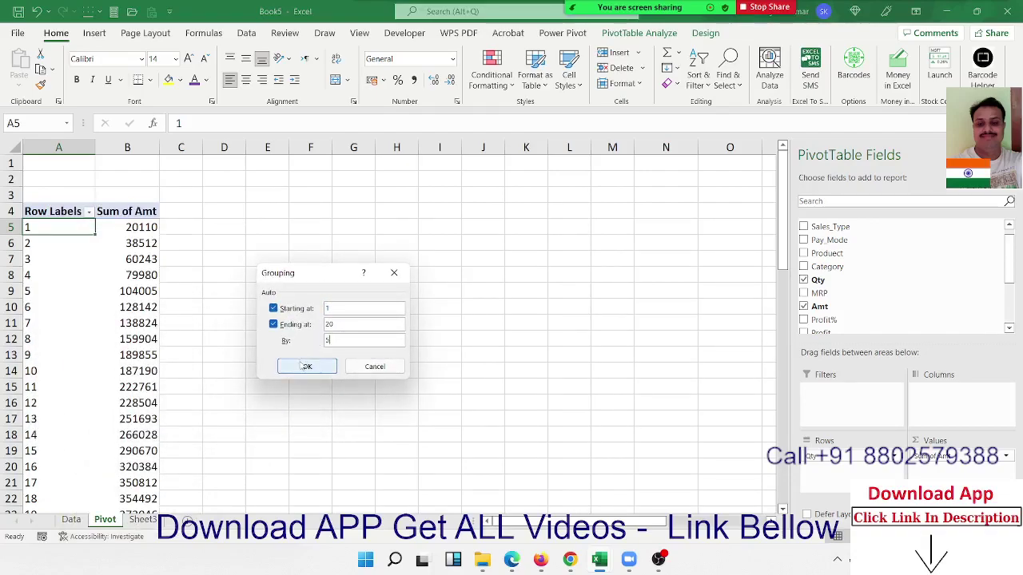
click(300, 365)
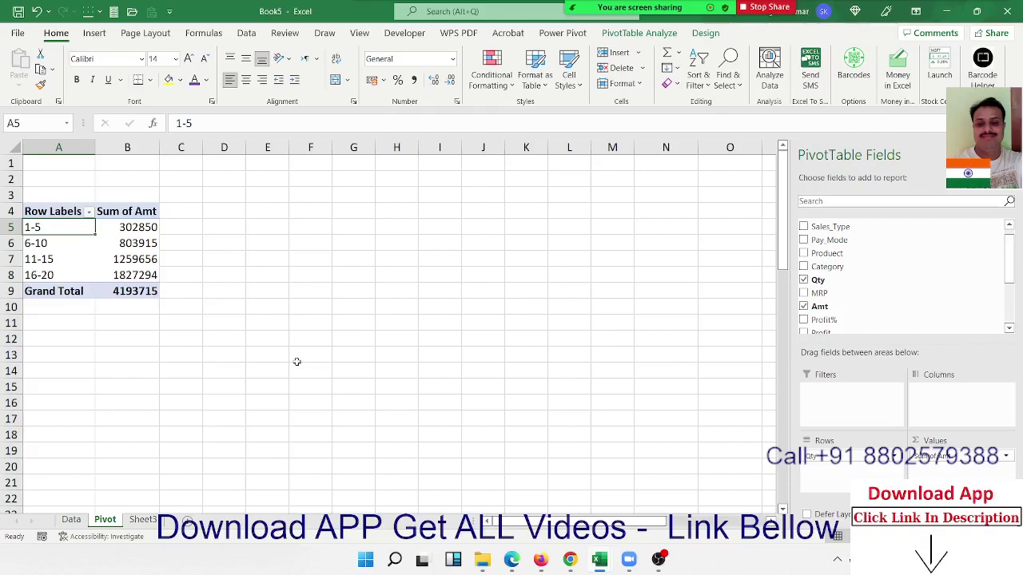
Step: Check and close Zoom's participants list, then drag Qty out of the pivot's Rows area
mouse_move(617, 6)
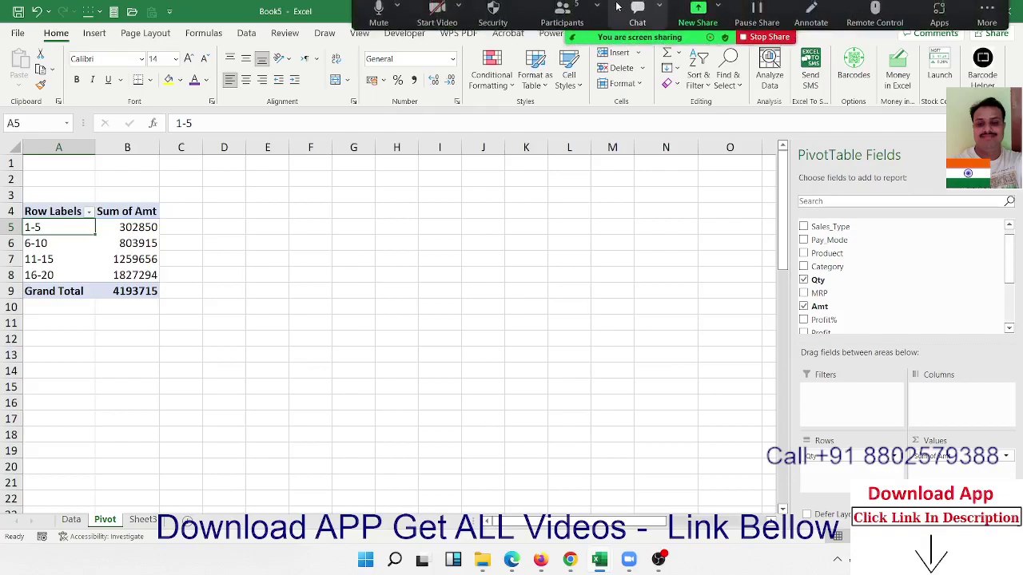
click(566, 23)
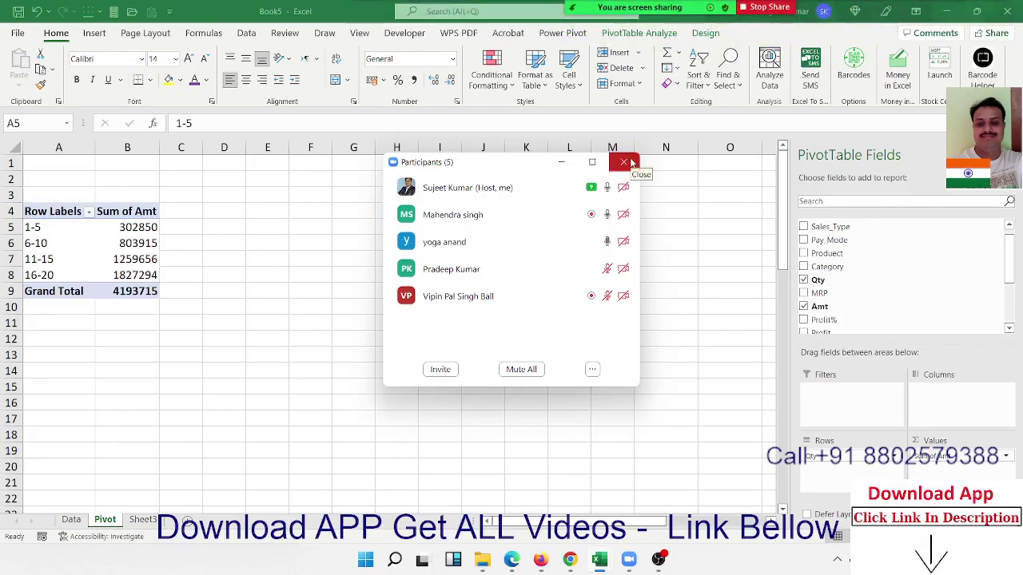
click(624, 162)
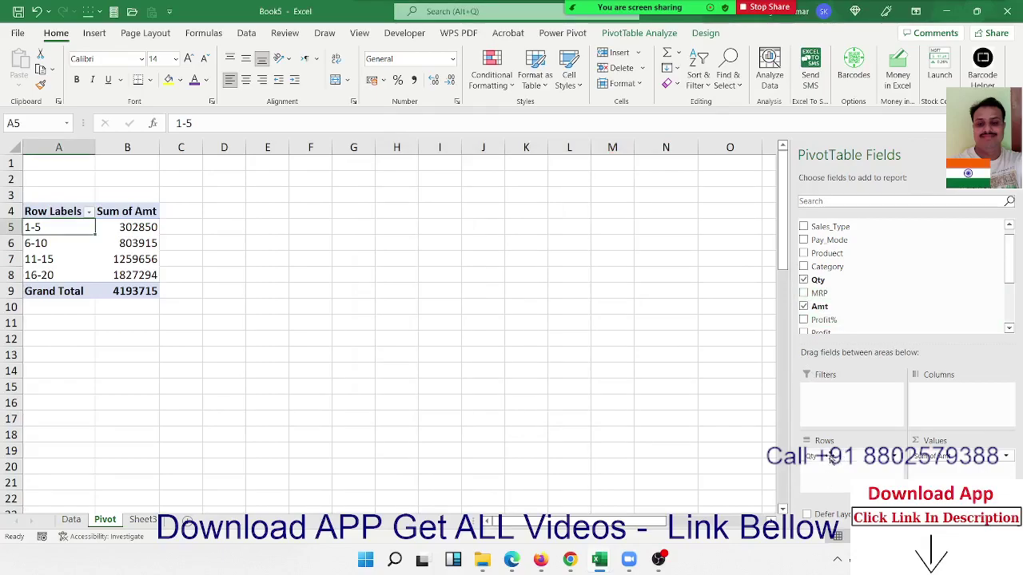
drag(823, 456, 920, 332)
Step: On the Data sheet, inspect the Year and Month formula cells and the first dates
click(72, 519)
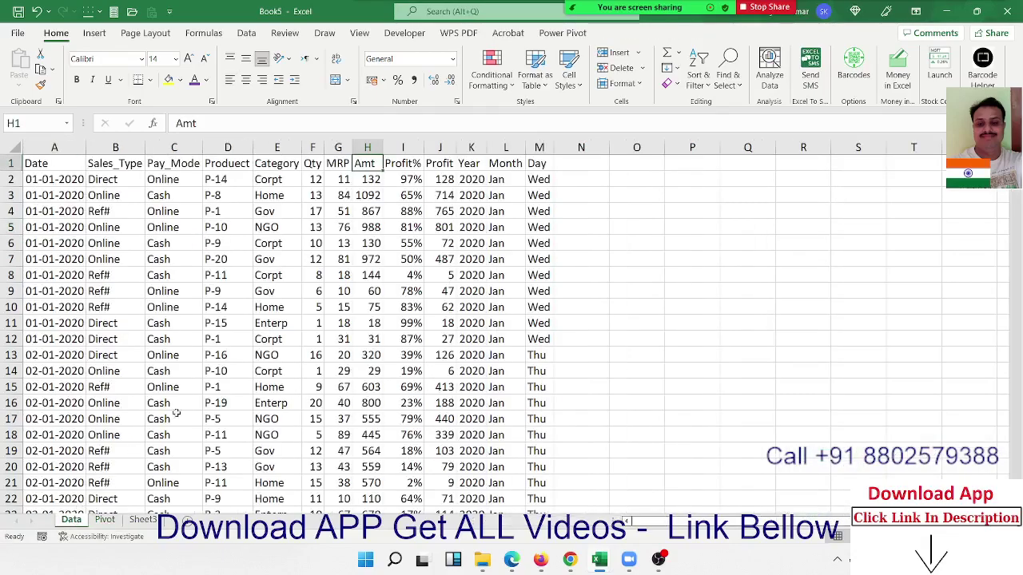
mouse_move(462, 183)
mouse_down()
mouse_move(497, 180)
mouse_move(459, 292)
mouse_up()
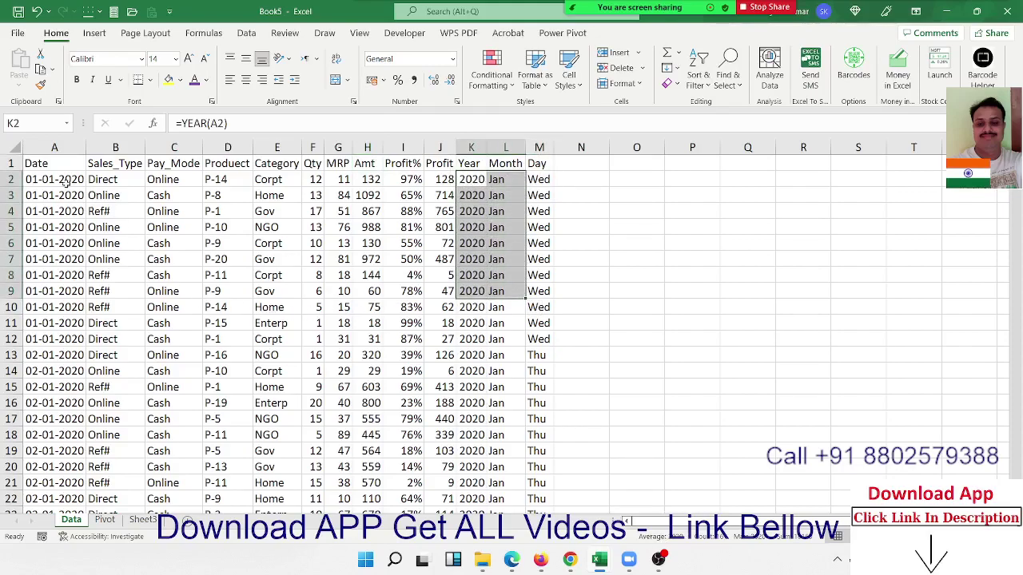
drag(64, 182, 55, 435)
Step: Add Date to the pivot rows and ungroup its automatic 2020/Qtr1/Jan date grouping
click(105, 520)
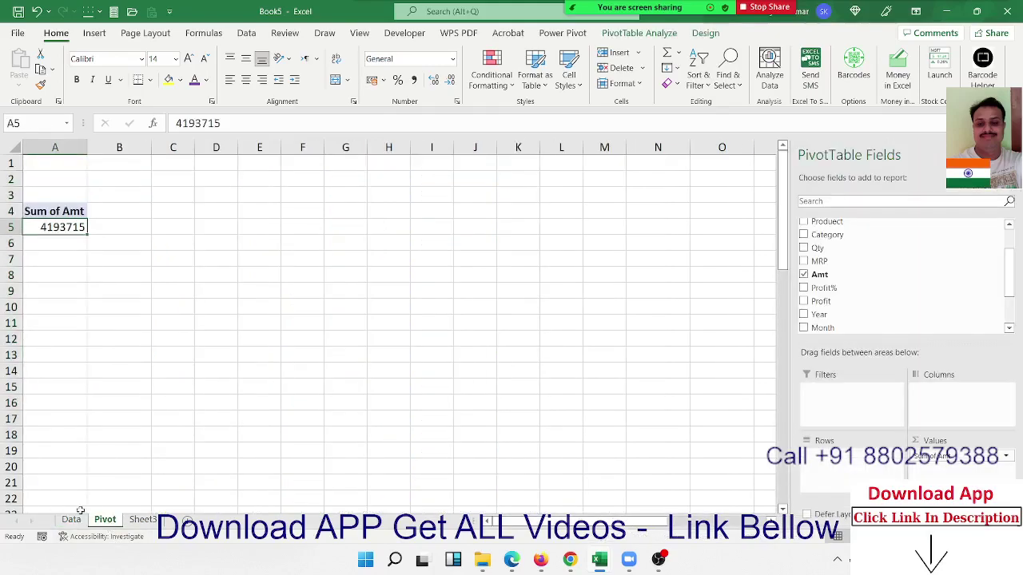
scroll(859, 268, up, 2)
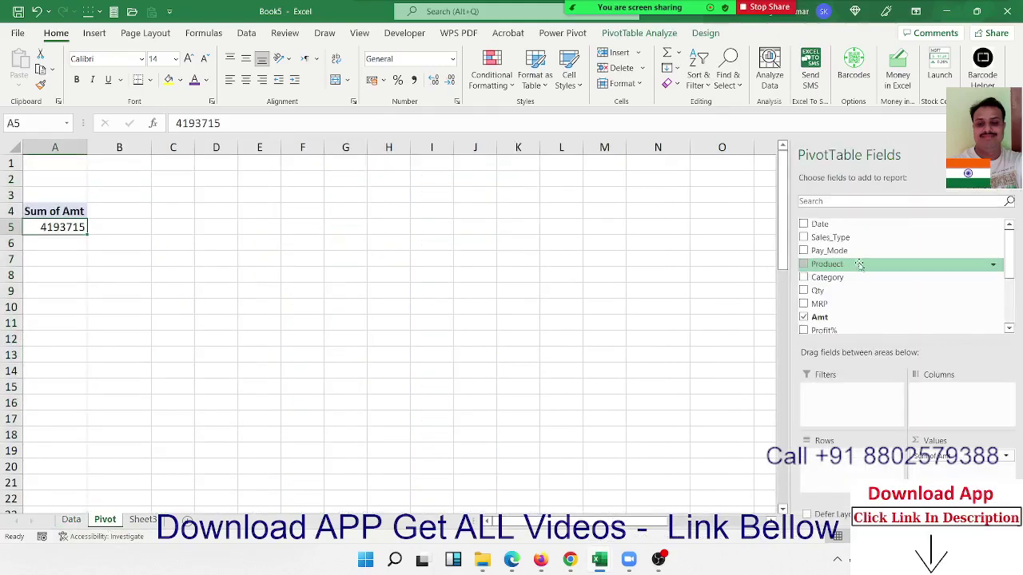
mouse_move(820, 223)
mouse_down()
mouse_move(886, 464)
mouse_move(851, 468)
mouse_up()
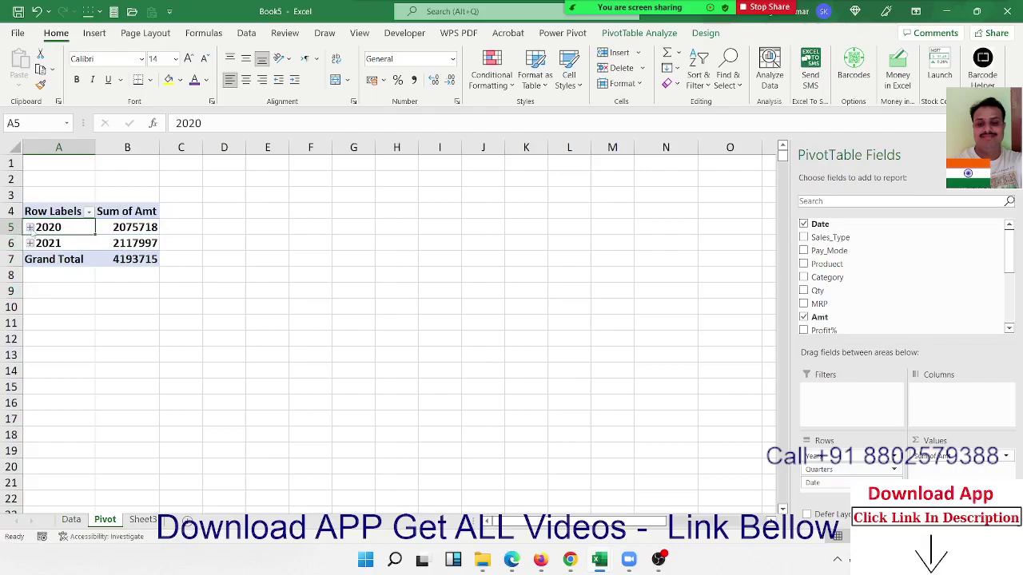
click(30, 227)
click(41, 243)
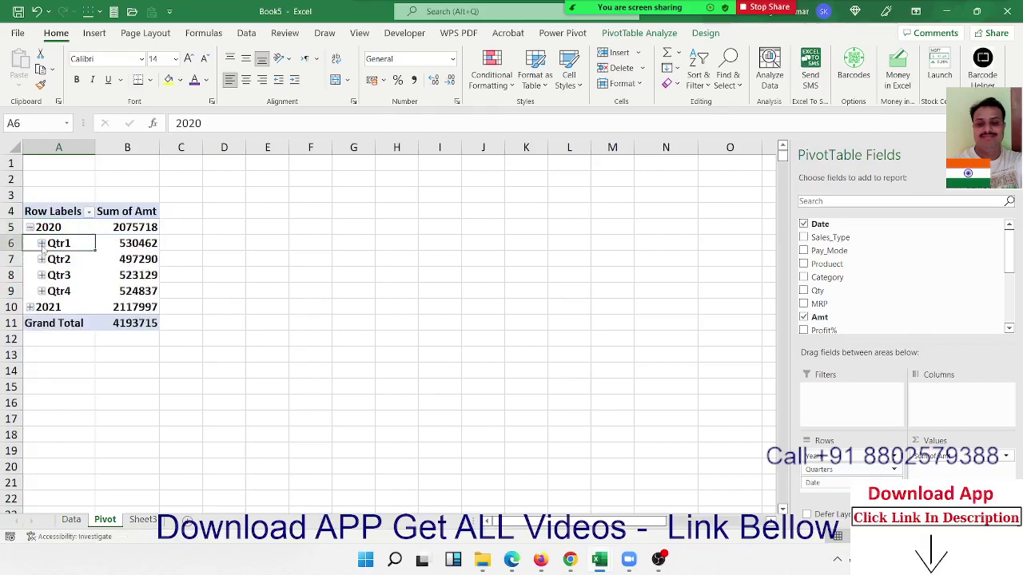
click(65, 259)
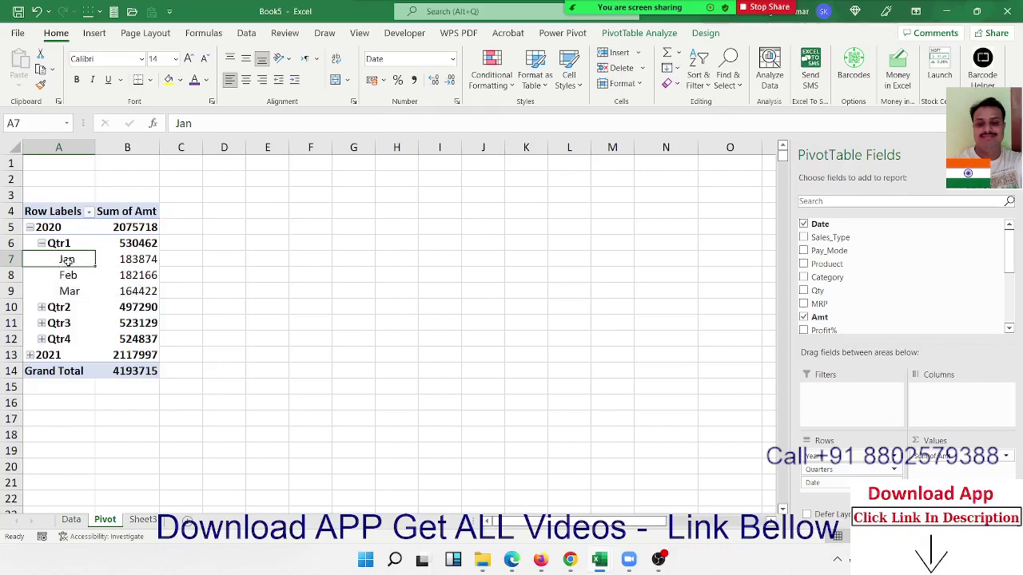
right_click(67, 260)
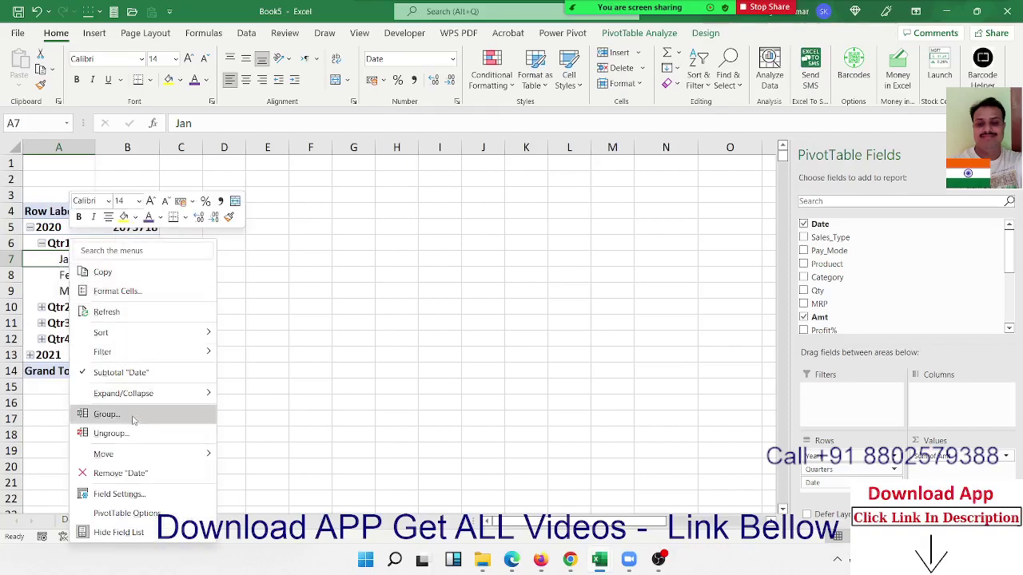
click(126, 434)
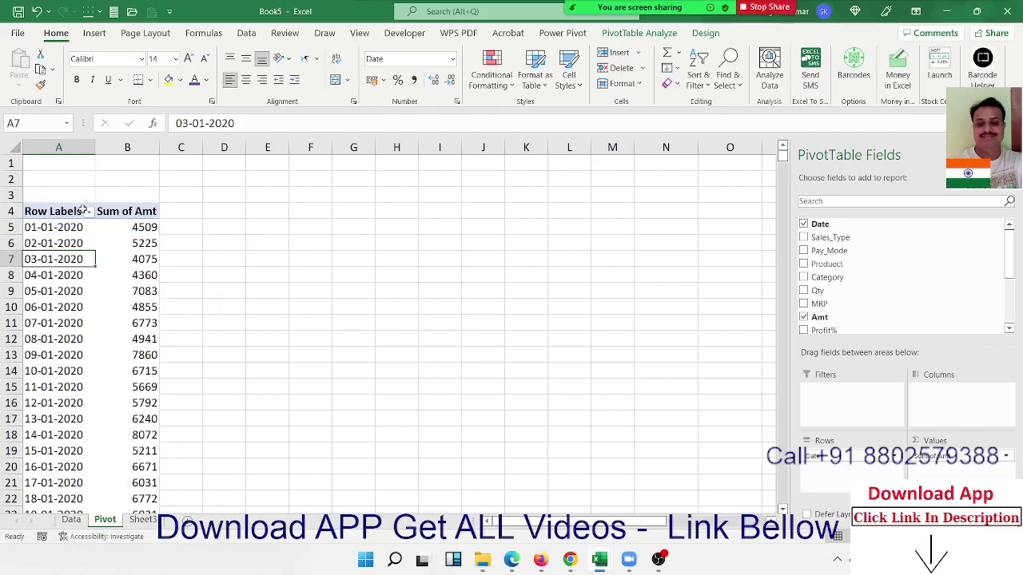
Step: Group the pivot's daily dates by Months
scroll(83, 264, down, 12)
scroll(87, 318, up, 12)
click(66, 246)
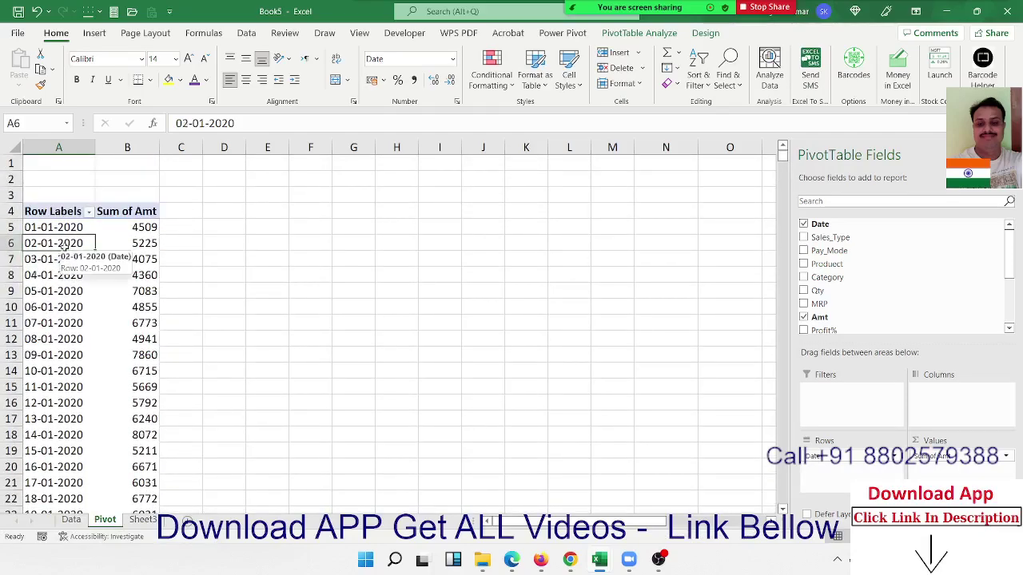
right_click(66, 249)
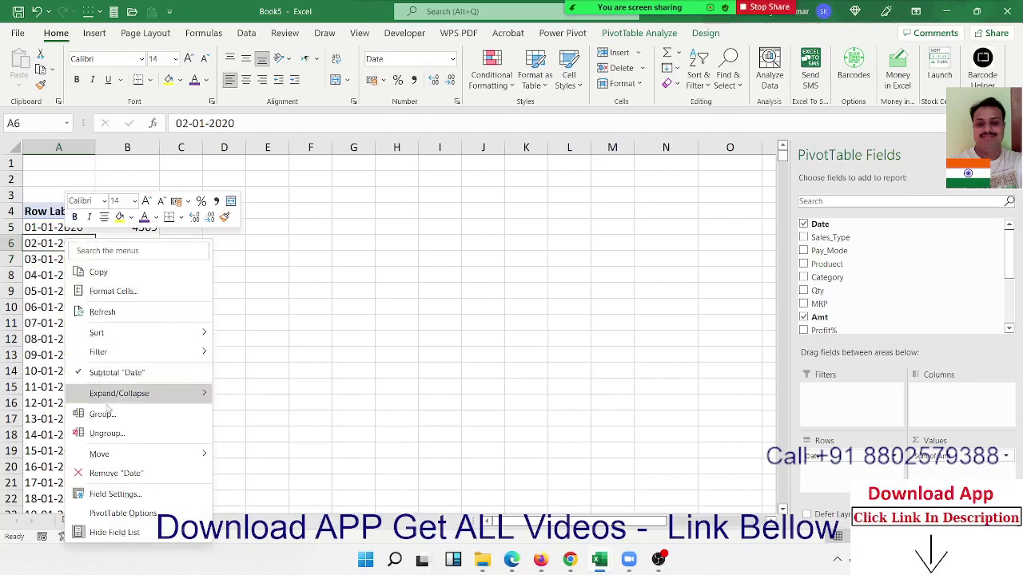
click(105, 415)
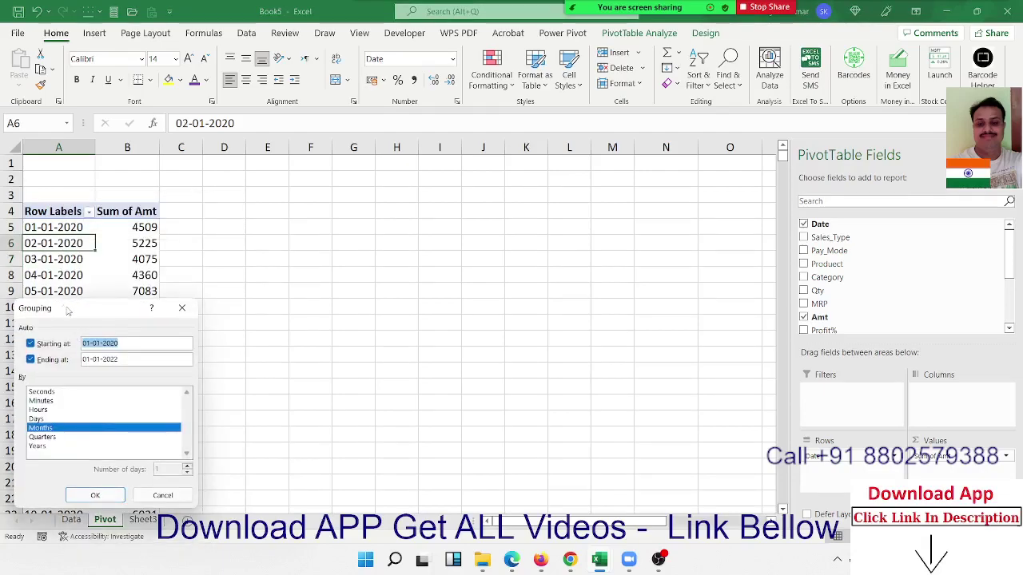
drag(68, 312, 544, 158)
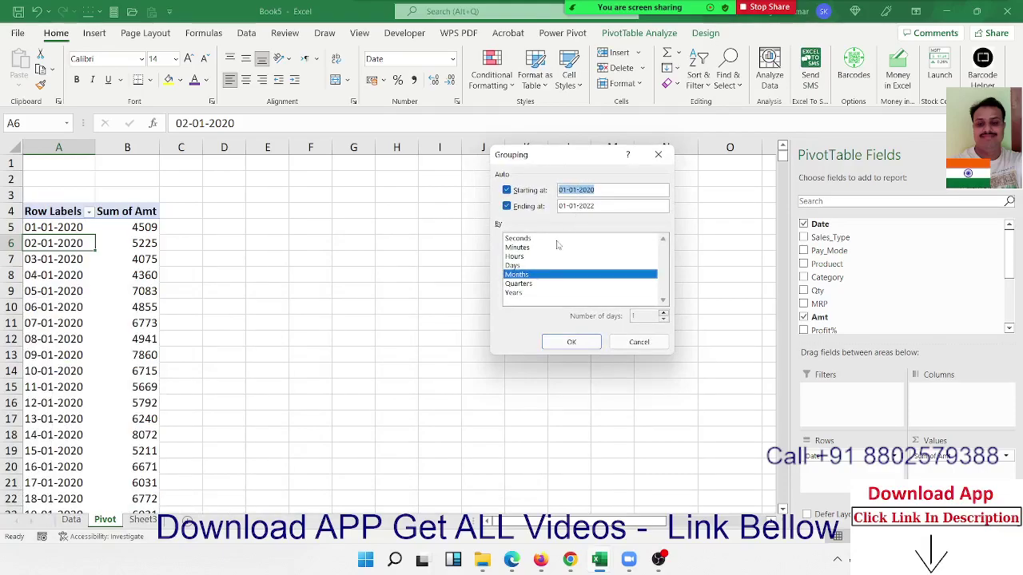
click(523, 274)
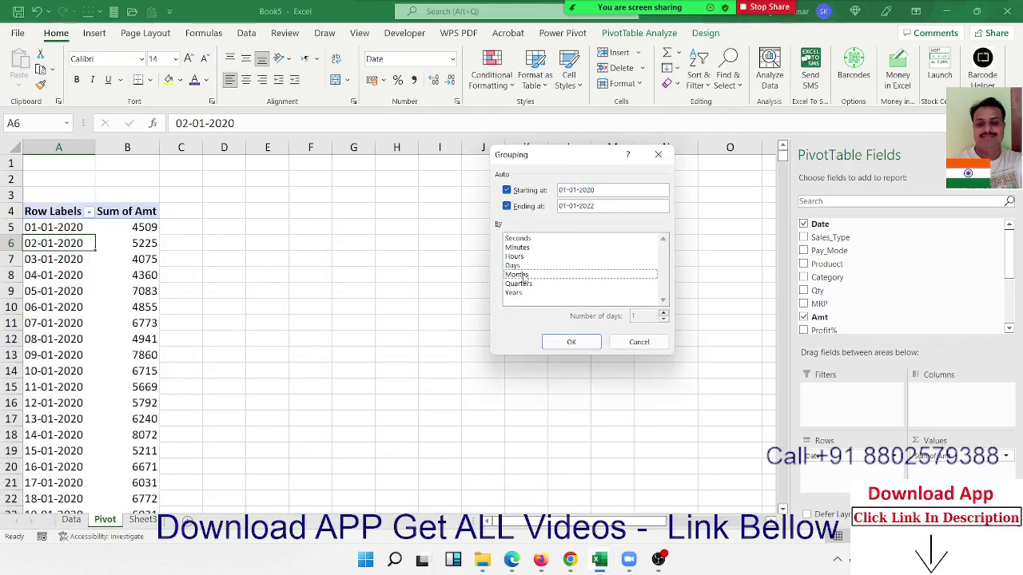
click(529, 279)
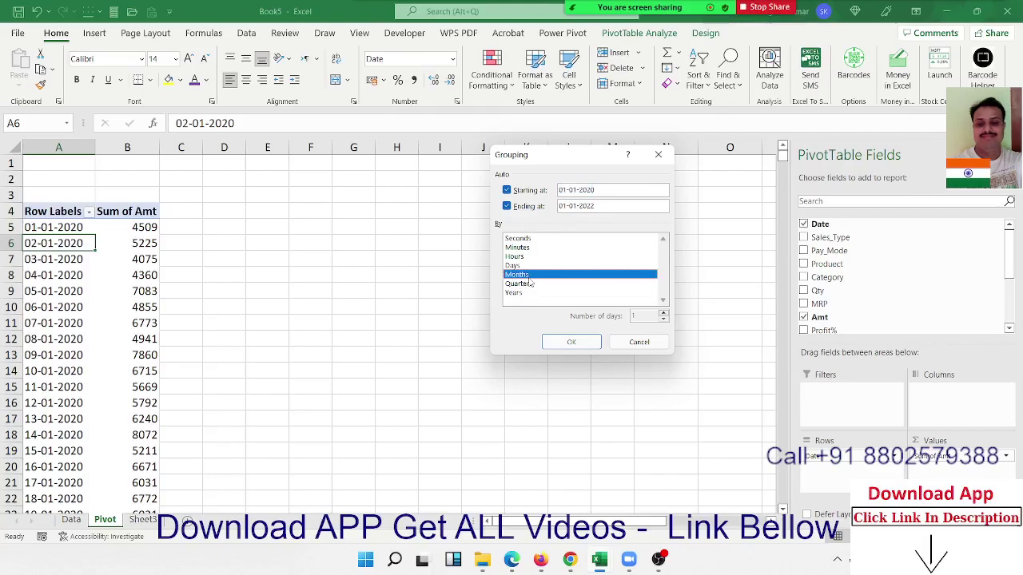
click(571, 342)
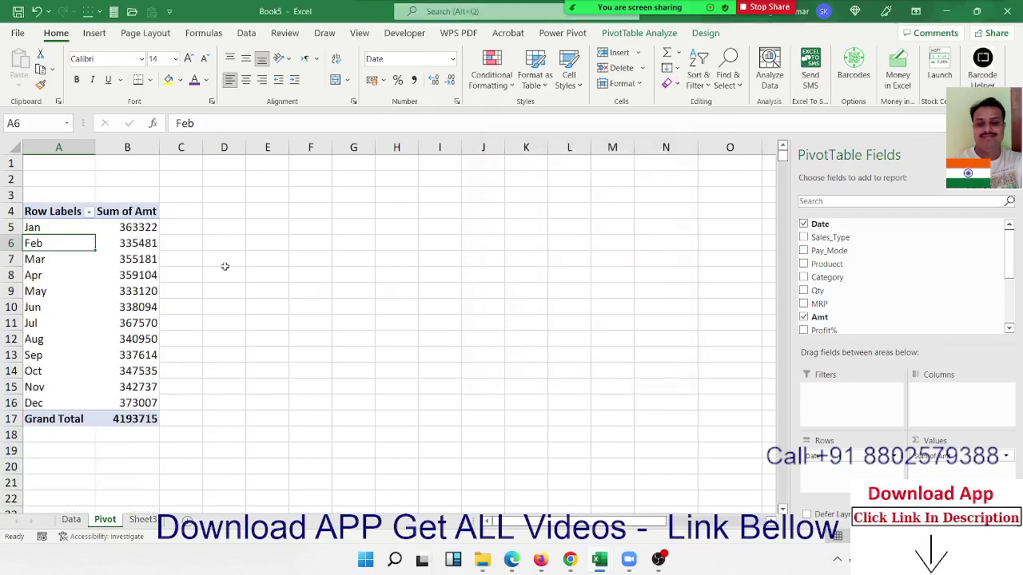
Step: Regroup the dates by Months and Years, then move Years from Rows to Columns
right_click(78, 249)
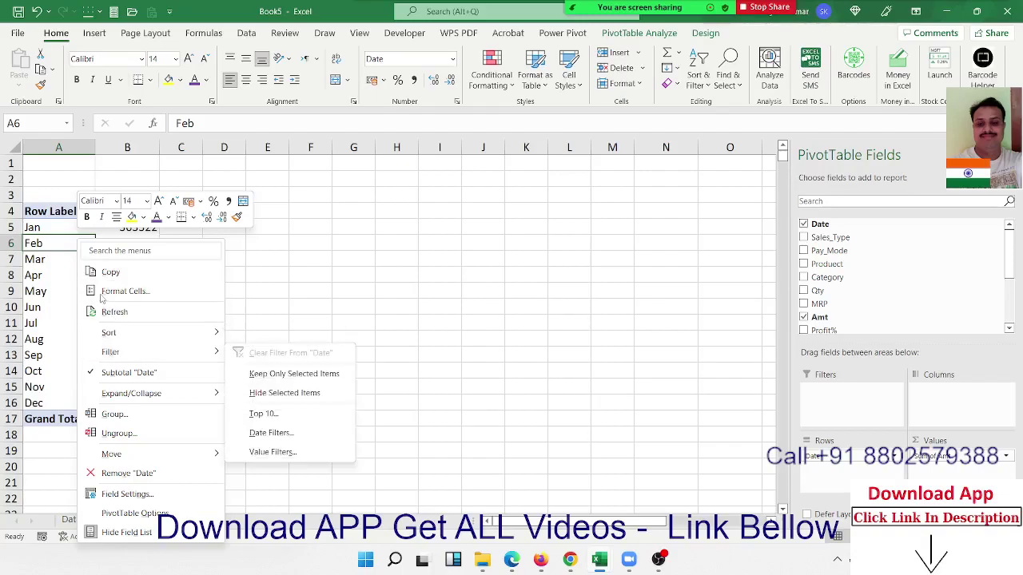
click(120, 415)
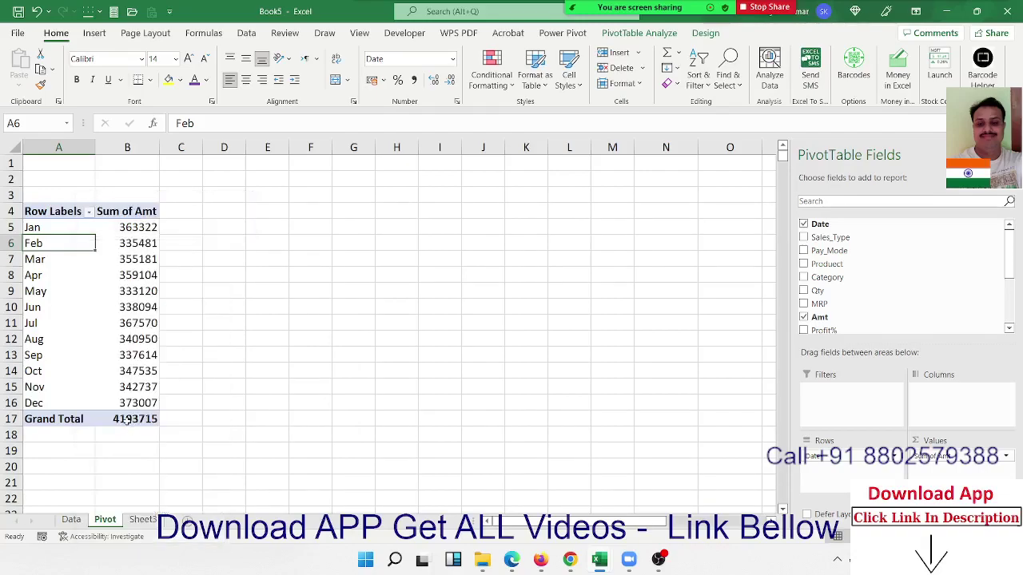
drag(107, 320, 282, 236)
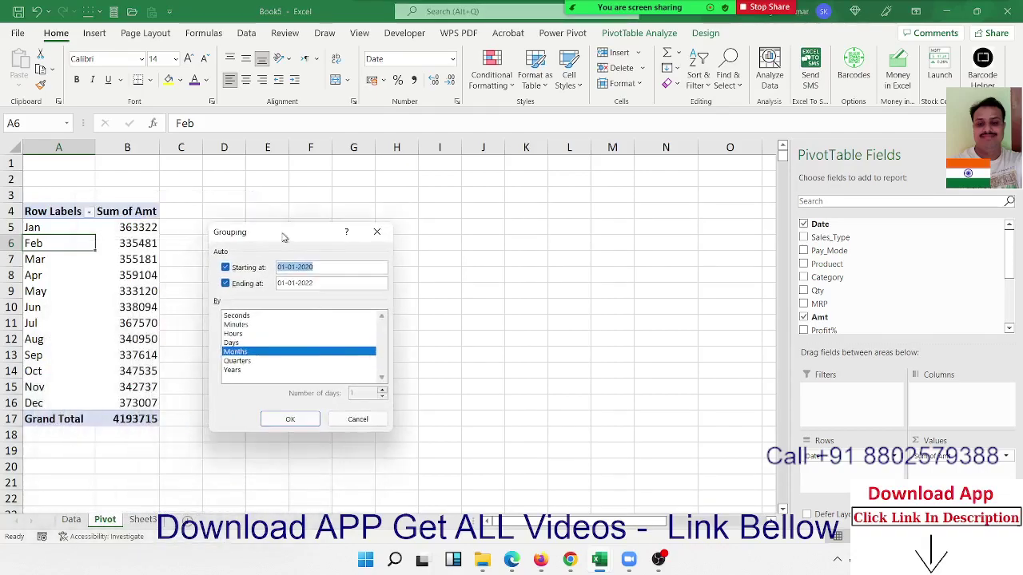
click(237, 372)
click(284, 417)
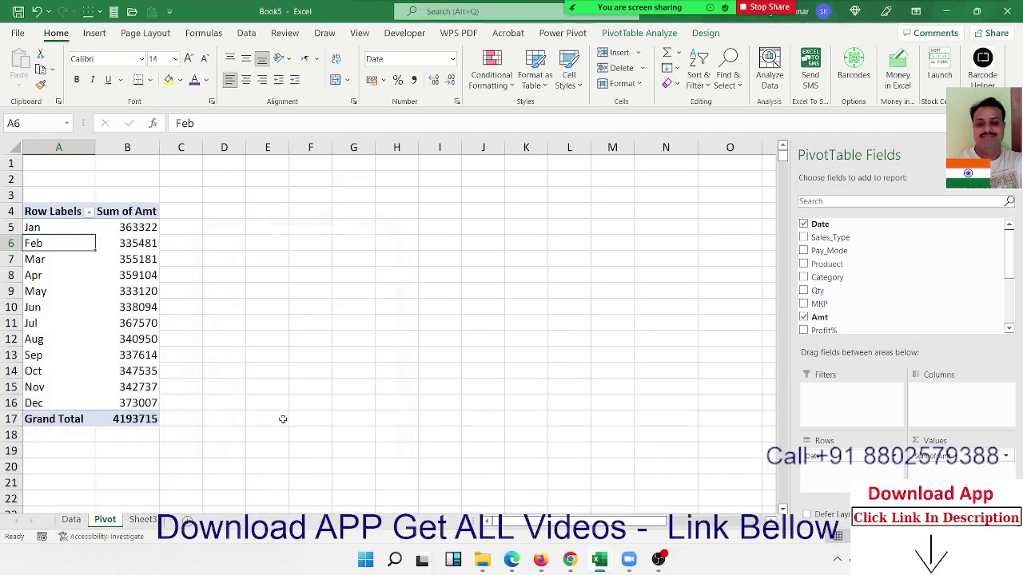
mouse_move(858, 450)
mouse_down()
mouse_move(974, 404)
mouse_move(967, 391)
mouse_move(848, 390)
mouse_move(956, 411)
mouse_move(955, 400)
mouse_up()
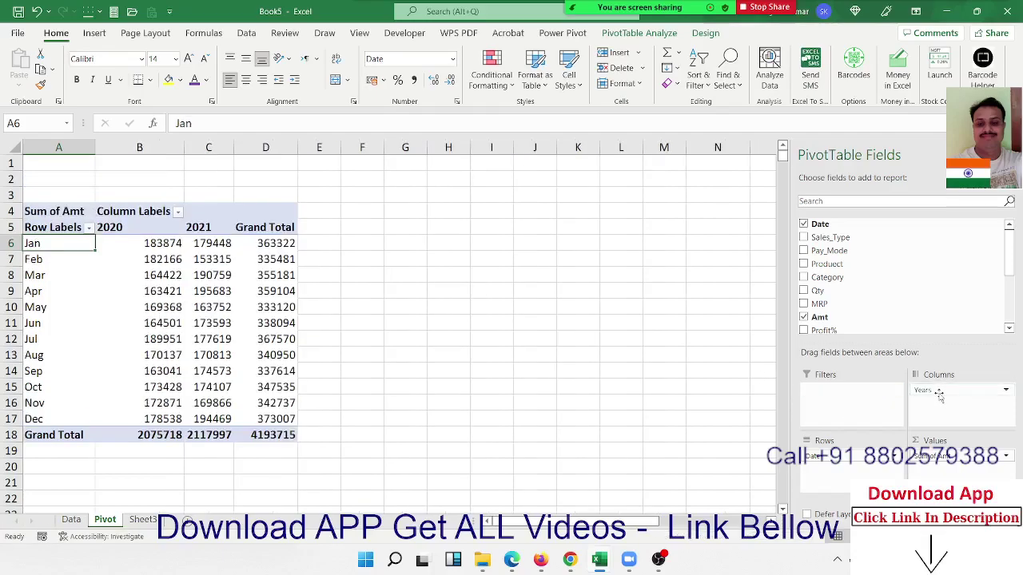
Step: Replace the Months and Years grouping with Days only, using 15 days per group
right_click(40, 243)
click(96, 414)
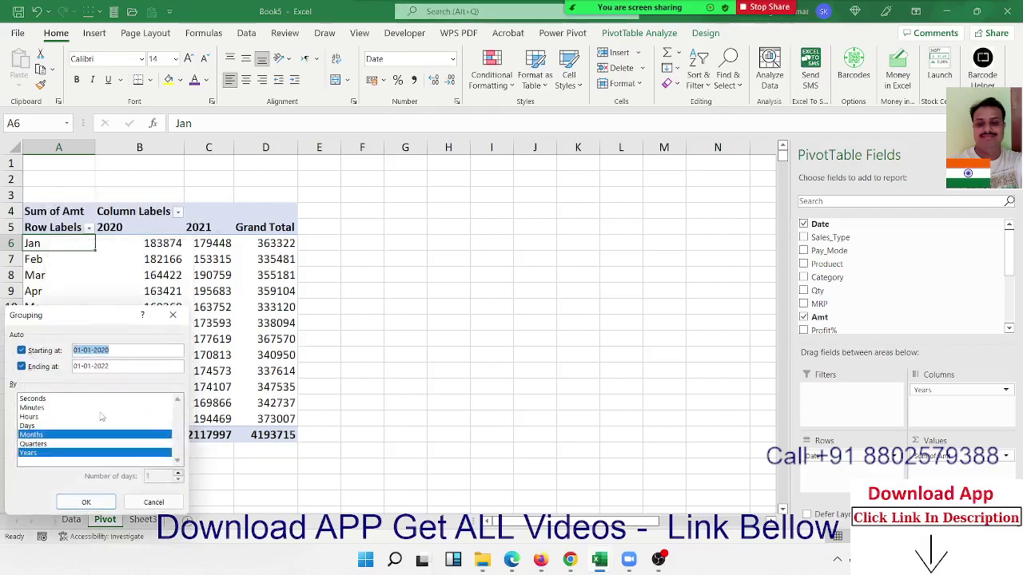
drag(70, 318, 442, 214)
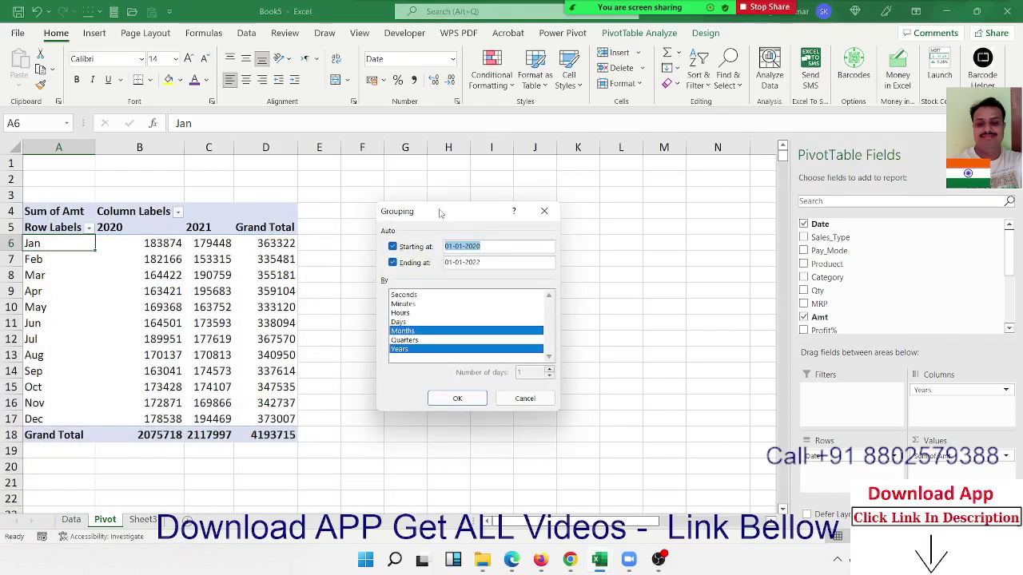
click(428, 340)
click(423, 340)
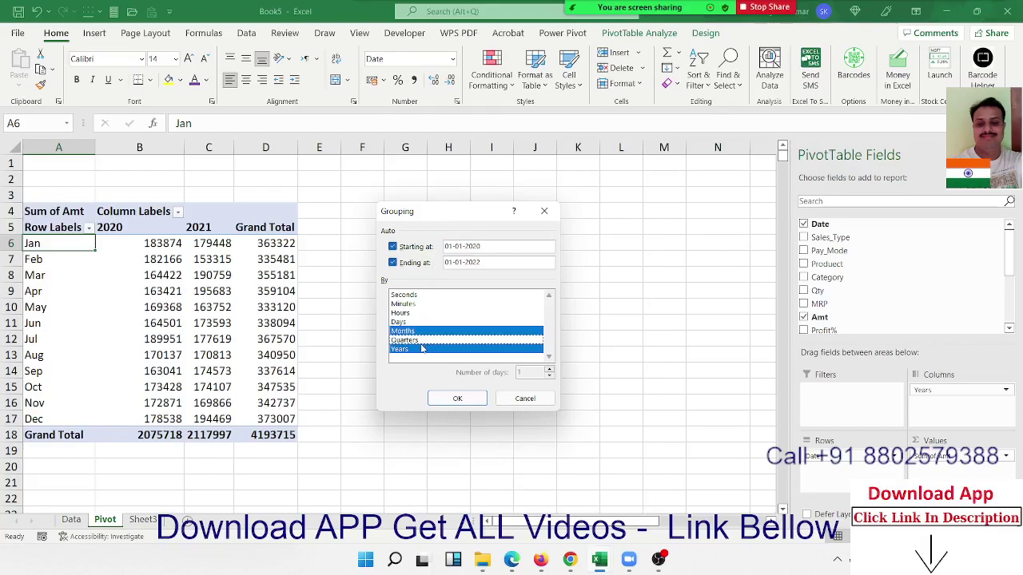
click(424, 348)
click(422, 341)
click(422, 341)
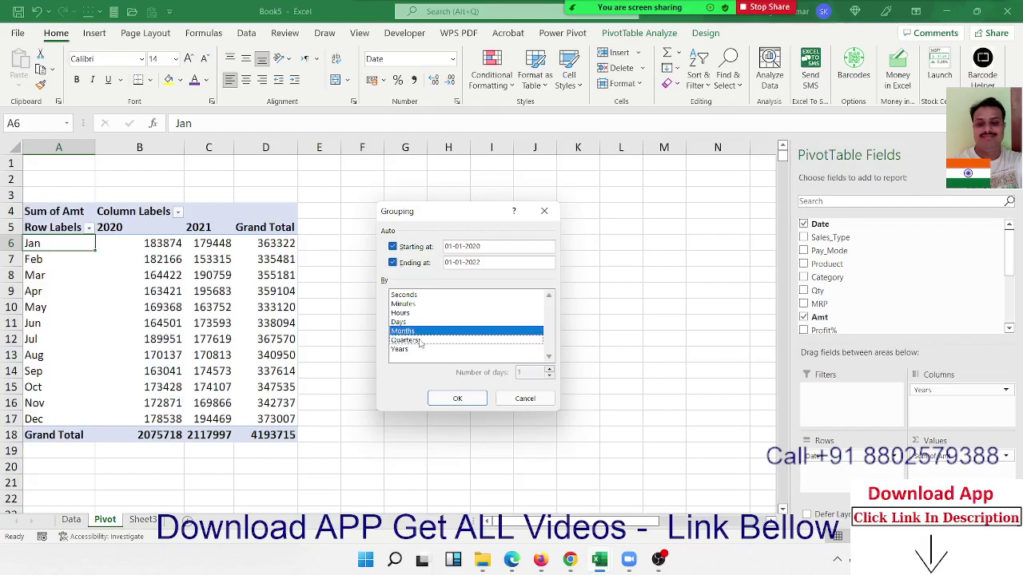
click(419, 333)
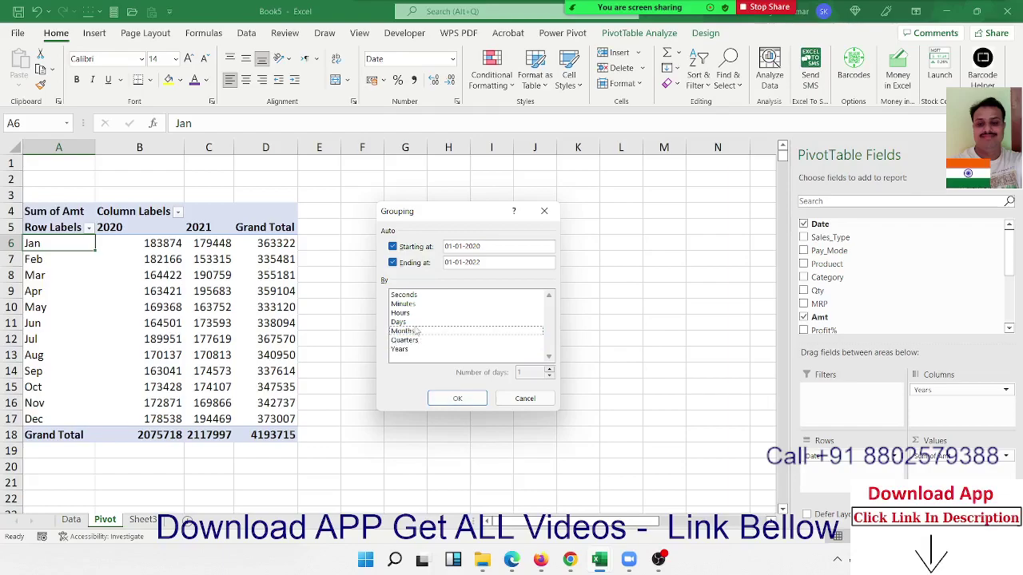
click(415, 323)
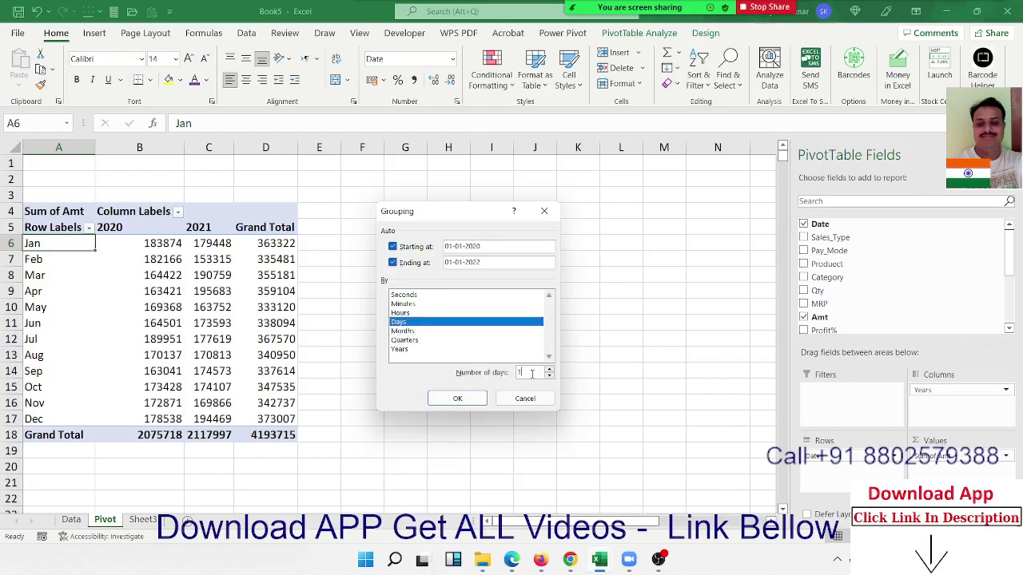
text(5)
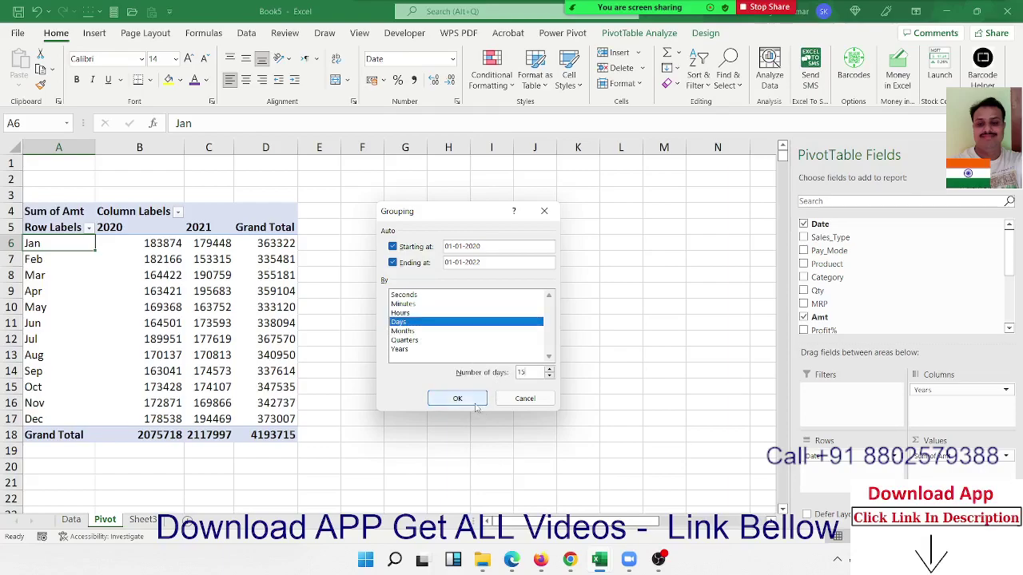
click(457, 398)
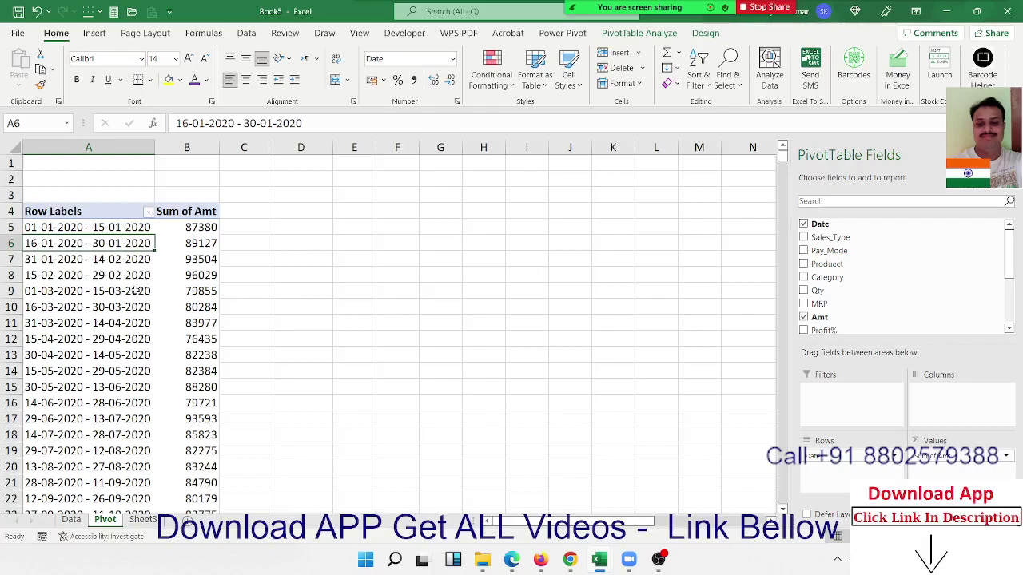
Step: Change the date grouping's number of days from 15 to 1
scroll(136, 291, down, 6)
scroll(125, 264, up, 6)
right_click(113, 244)
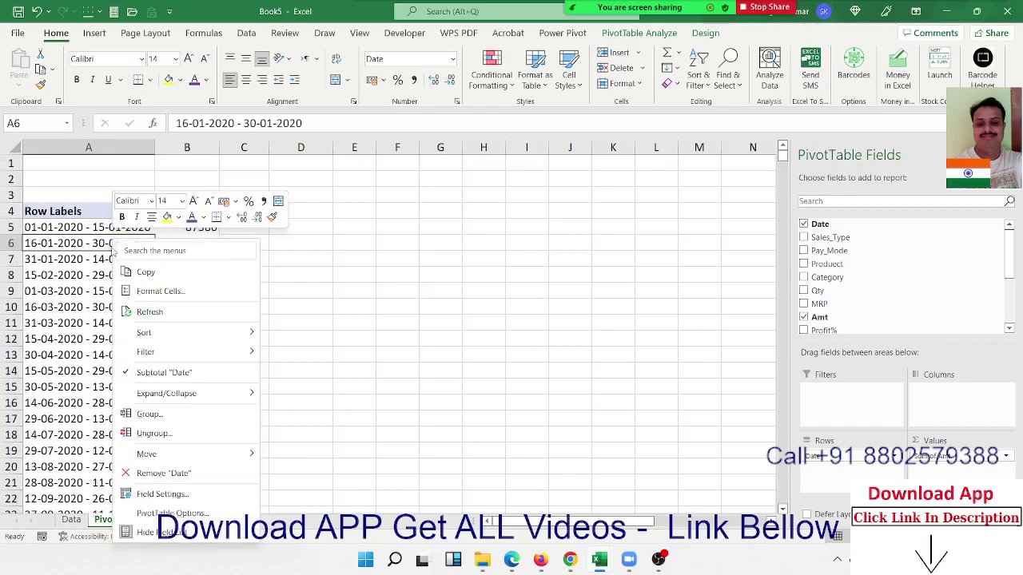
click(149, 416)
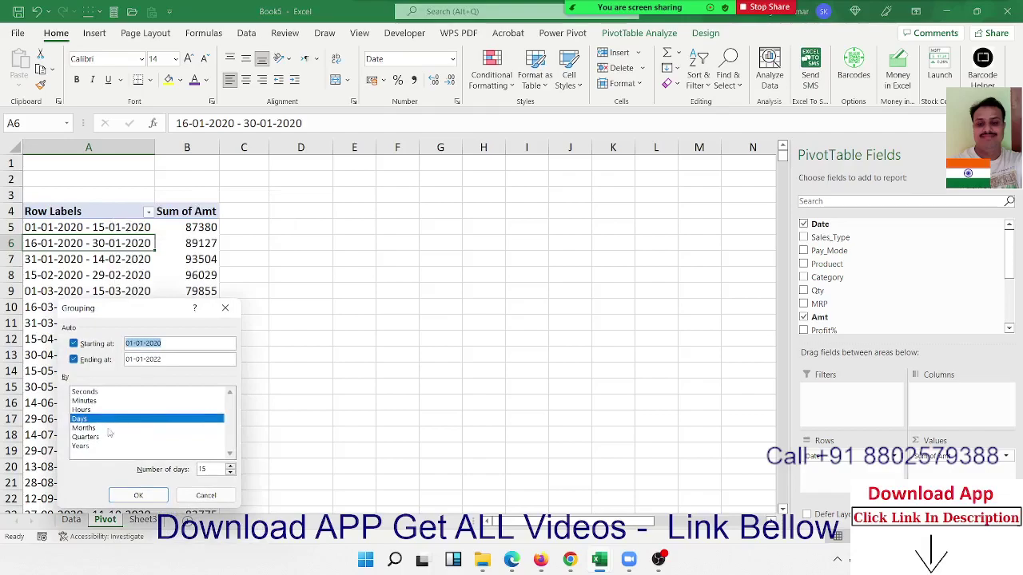
drag(222, 468, 185, 469)
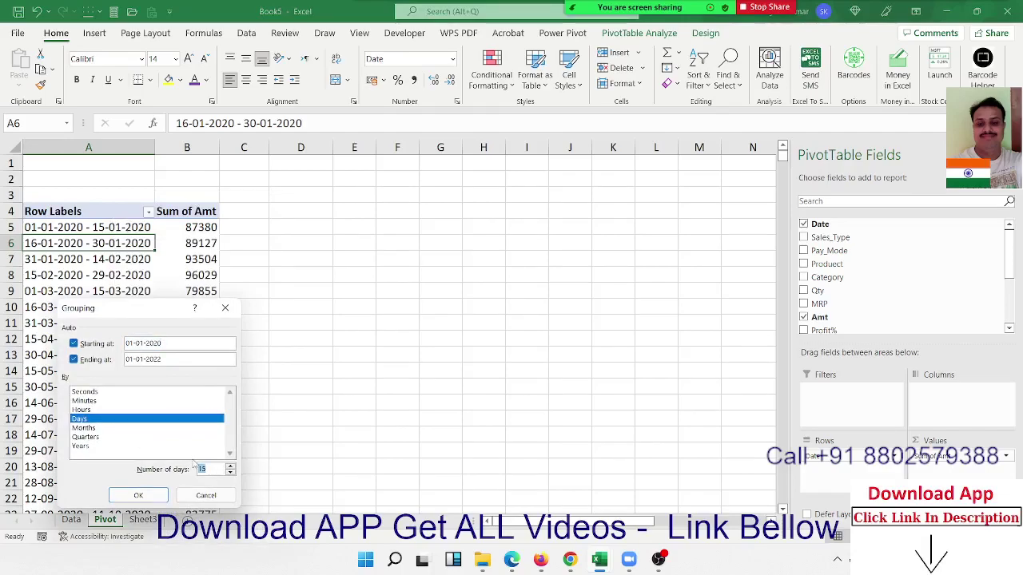
text(1)
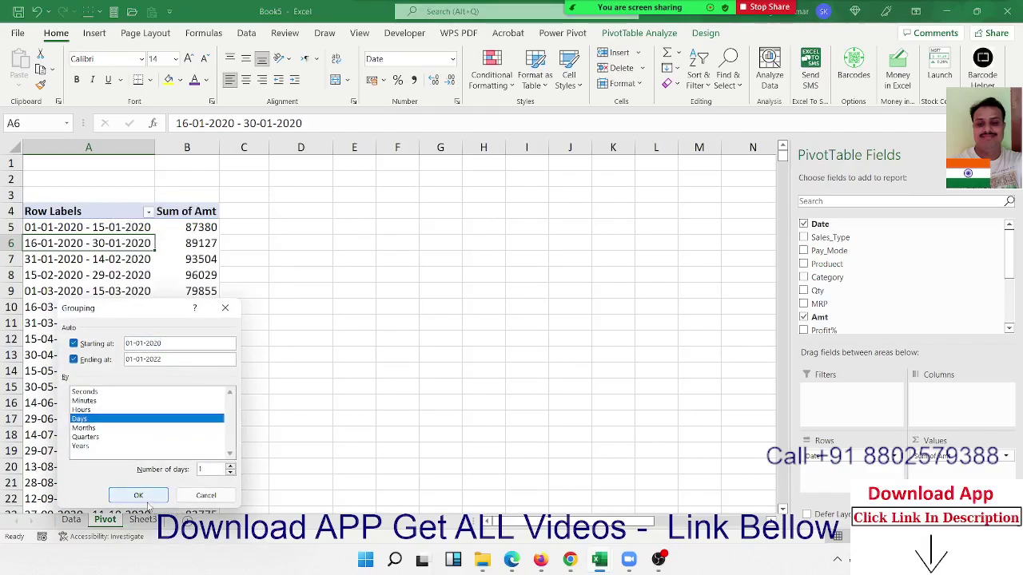
click(140, 495)
Step: Scroll through the single-day Sum of Amt rows to review them
scroll(115, 379, down, 20)
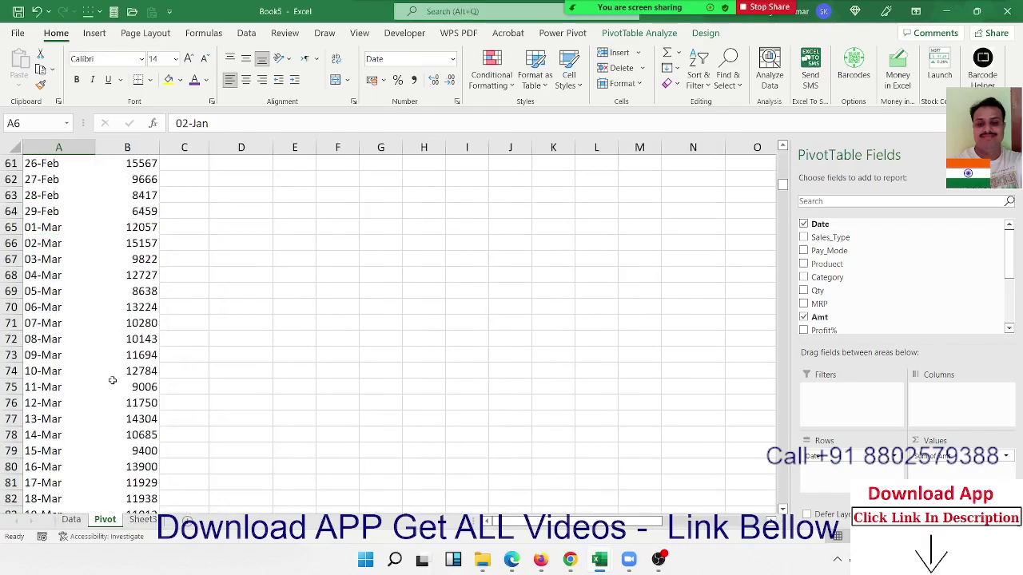
scroll(107, 386, down, 20)
scroll(107, 386, down, 20)
scroll(107, 386, down, 20)
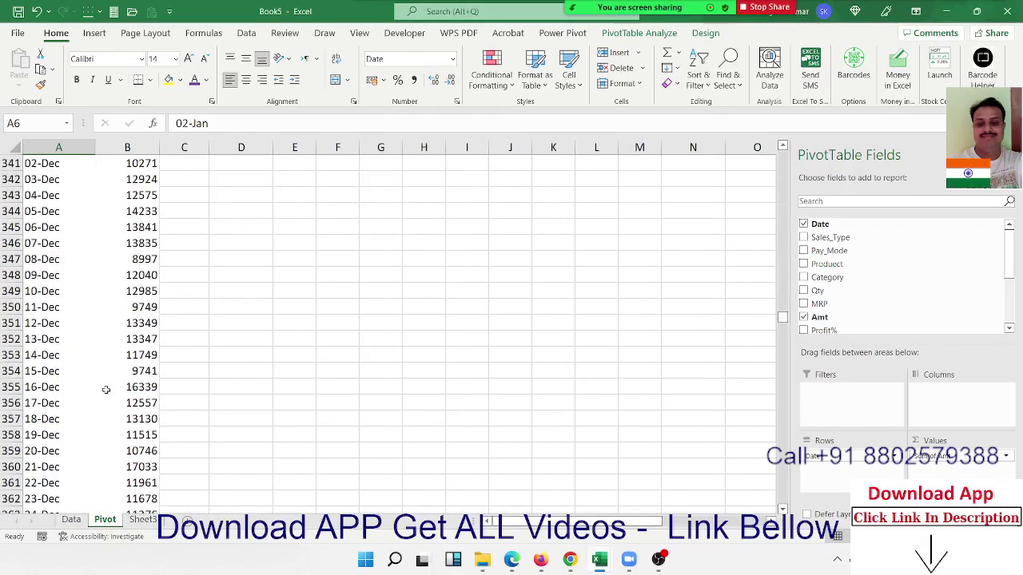
scroll(107, 386, up, 3)
scroll(107, 386, up, 20)
scroll(168, 373, up, 20)
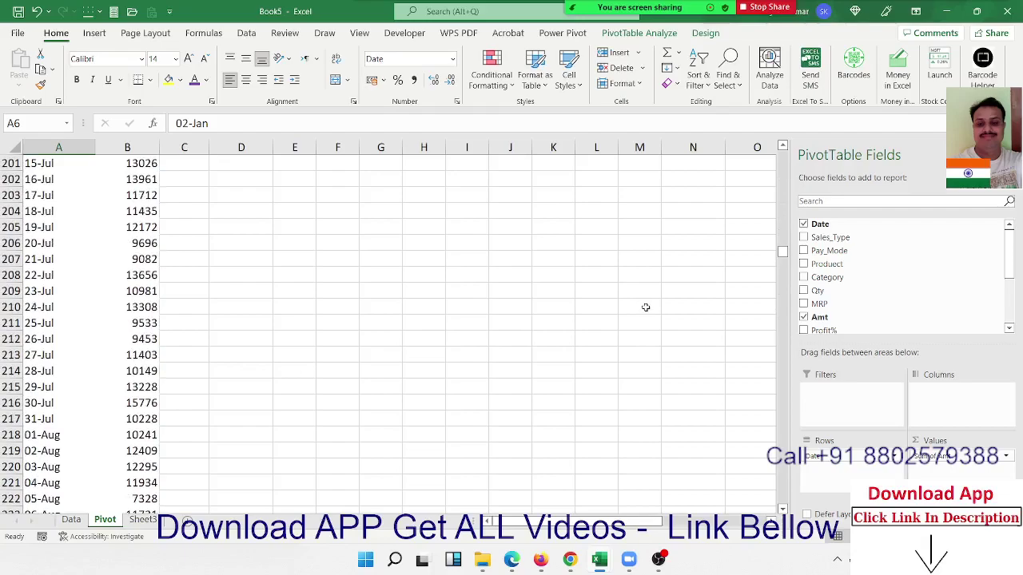
Step: Group the dates by Months and Days so each day nests under a heading like Jan (363322)
drag(781, 254, 783, 160)
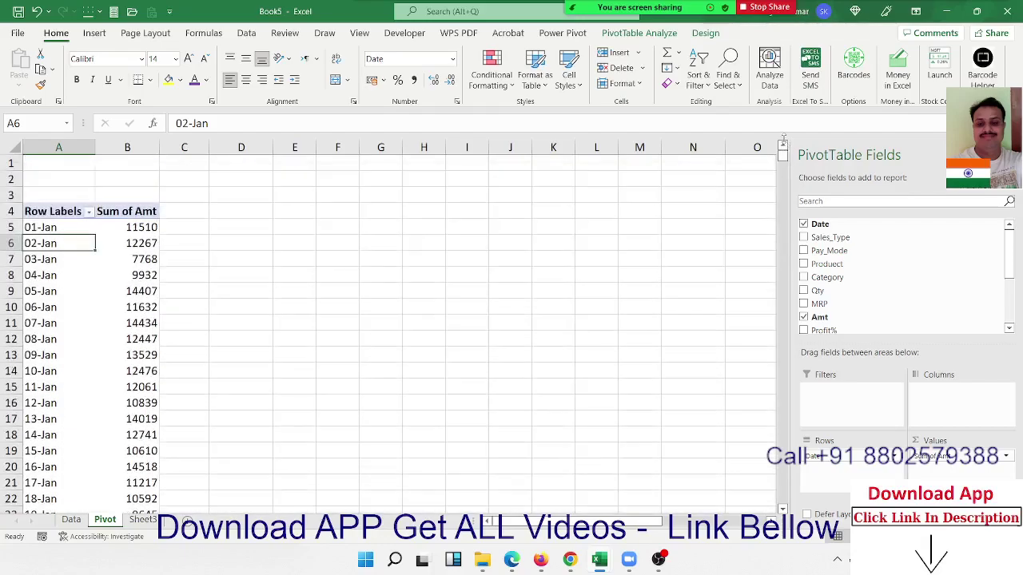
right_click(57, 244)
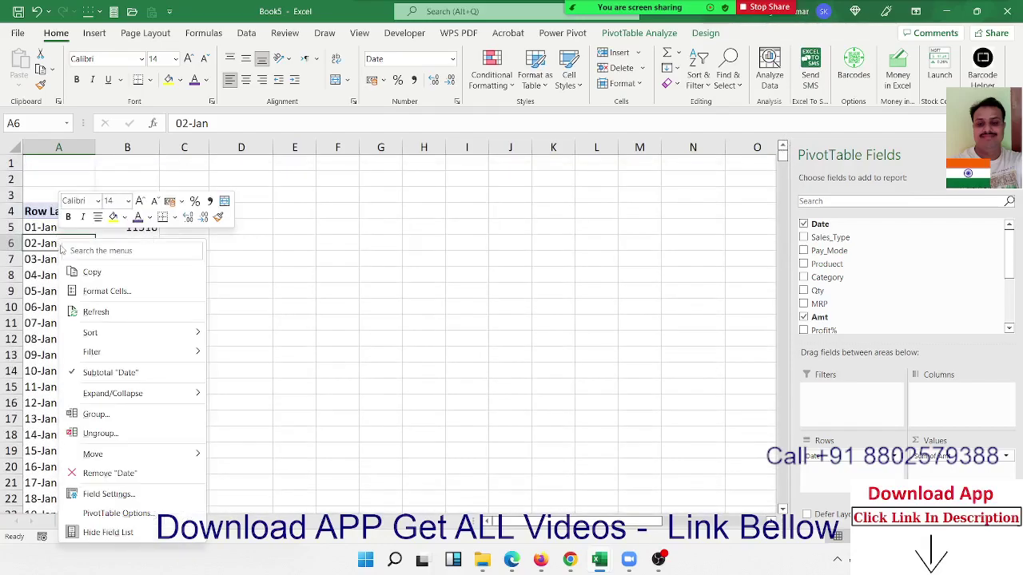
click(136, 420)
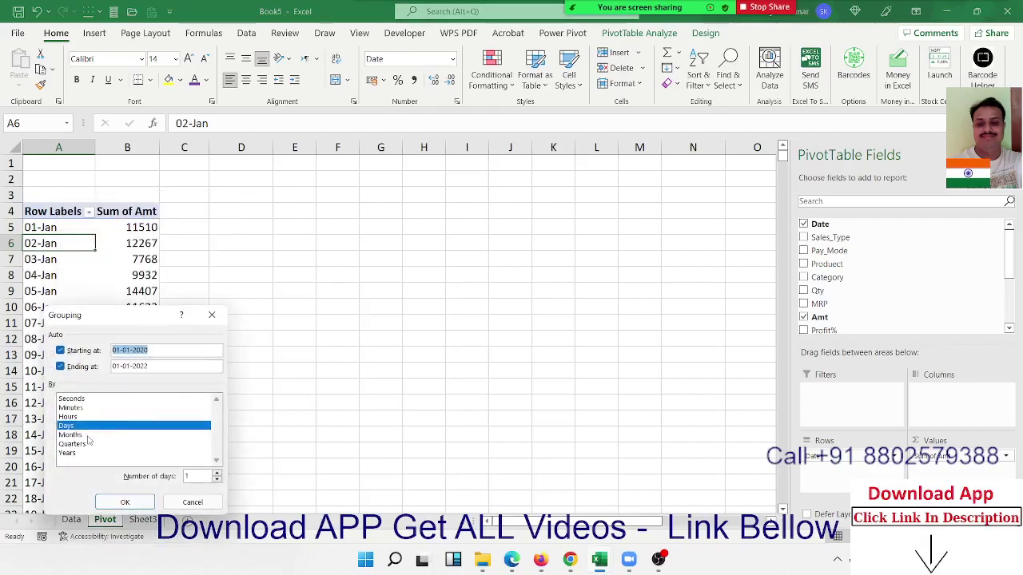
click(89, 436)
click(114, 501)
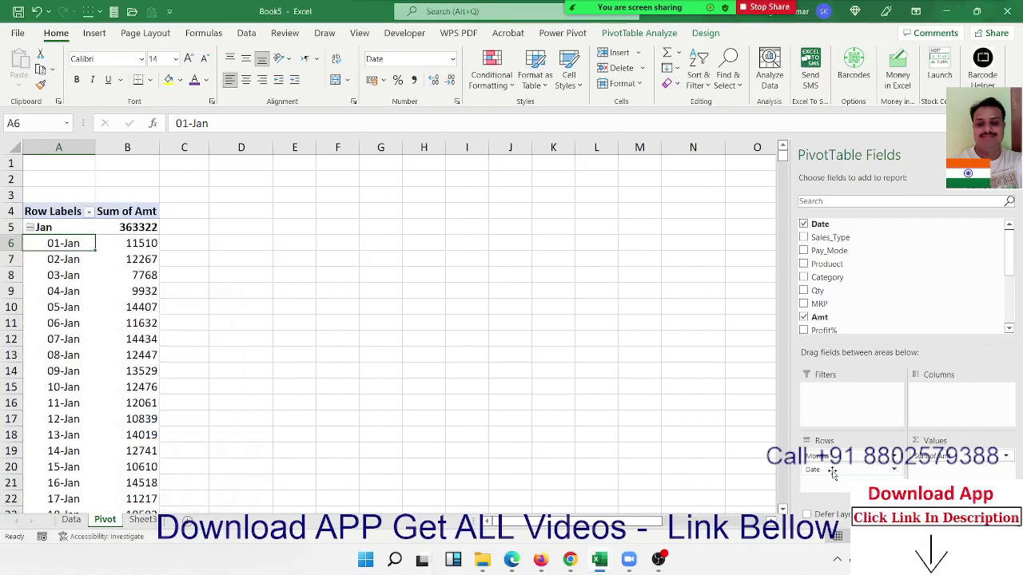
Step: Move the Months field from Rows into the report Filters
mouse_move(831, 457)
mouse_down()
mouse_move(861, 424)
mouse_move(851, 399)
mouse_up()
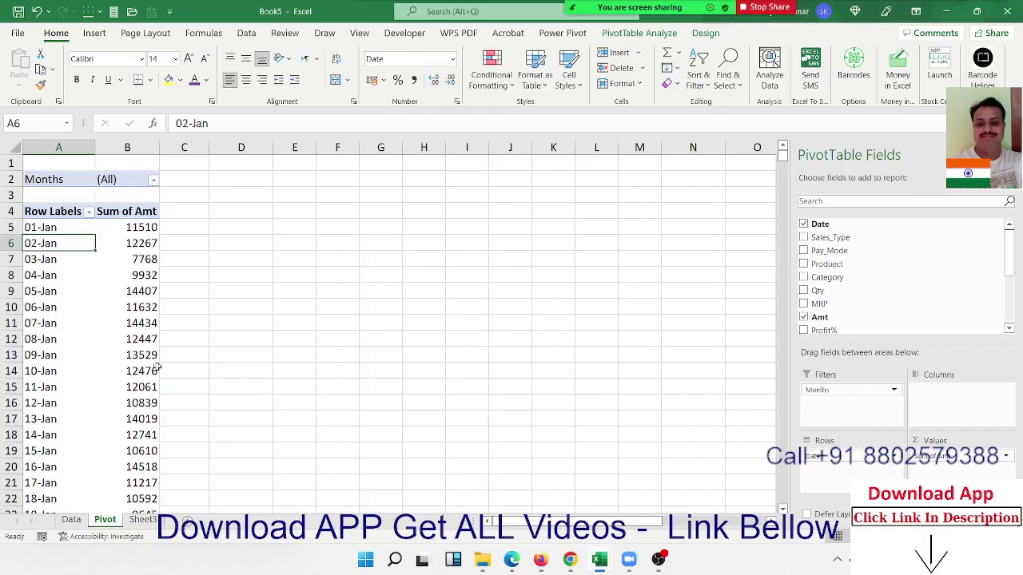
scroll(136, 366, down, 2)
scroll(136, 366, down, 14)
scroll(136, 367, down, 13)
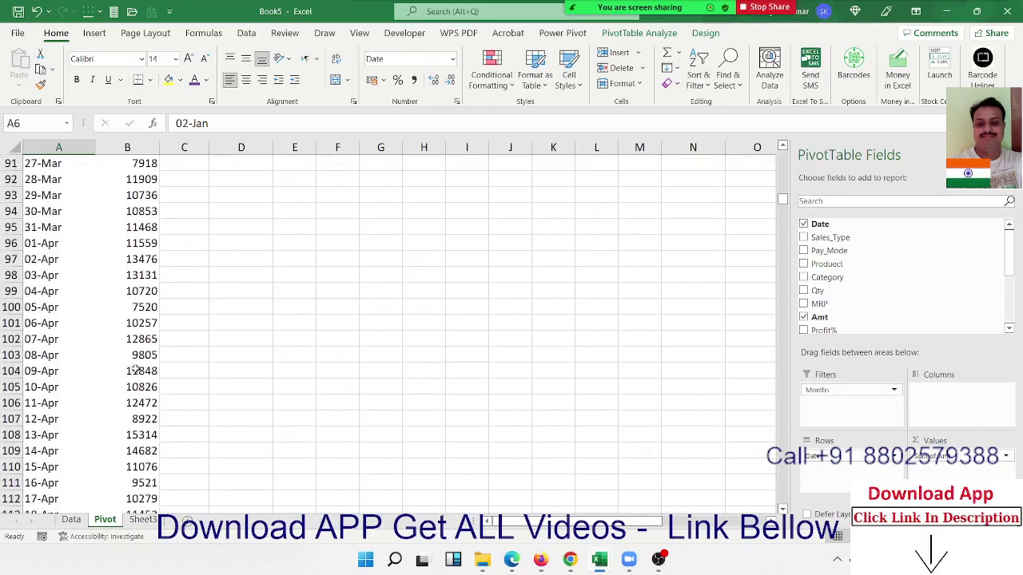
scroll(136, 369, down, 13)
scroll(136, 369, up, 17)
scroll(160, 375, up, 20)
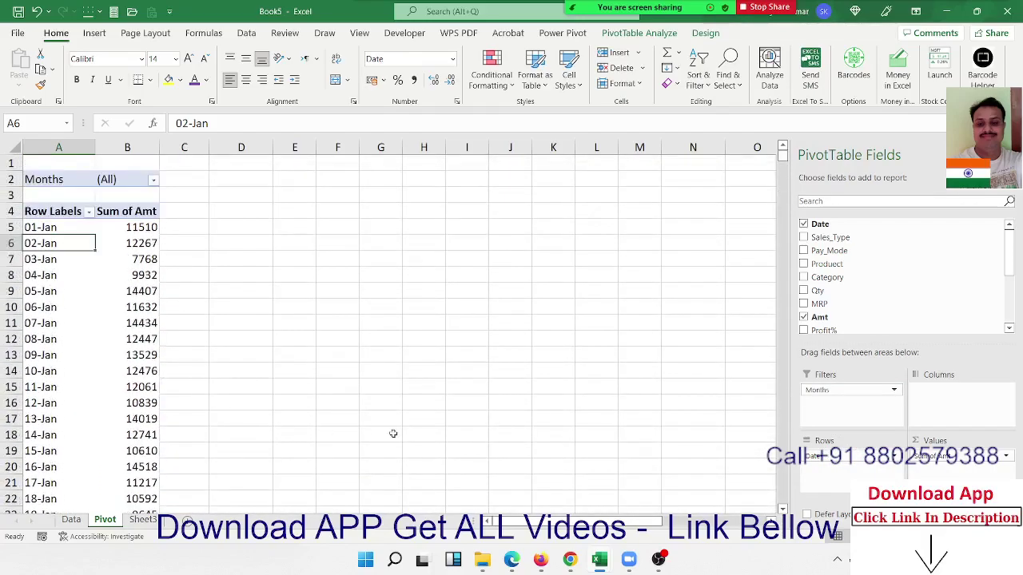
Step: Try Months in Columns, return it to Filters set to (All), then select column J
mouse_move(822, 390)
mouse_down()
mouse_move(911, 402)
mouse_move(923, 392)
mouse_up()
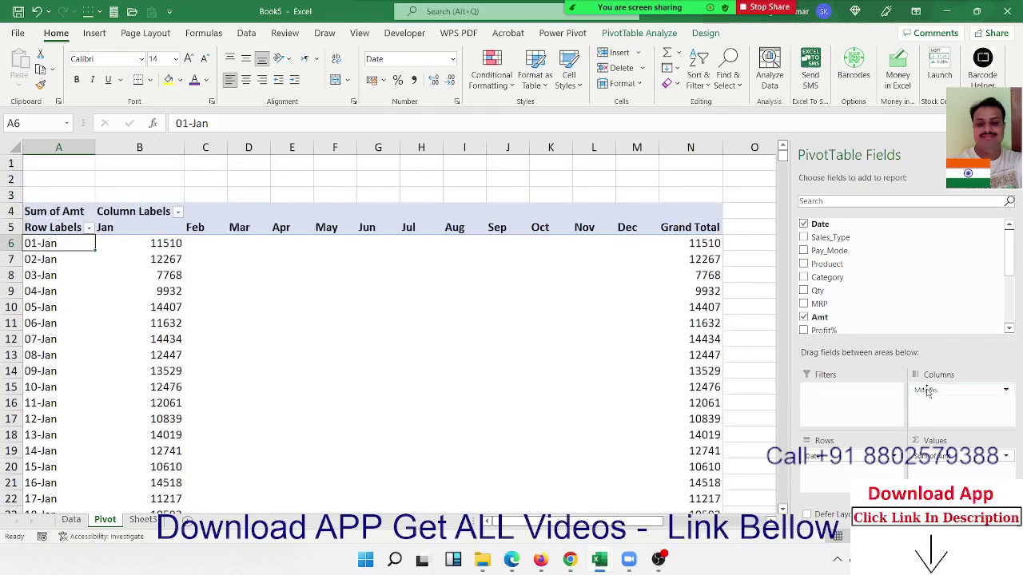
click(926, 391)
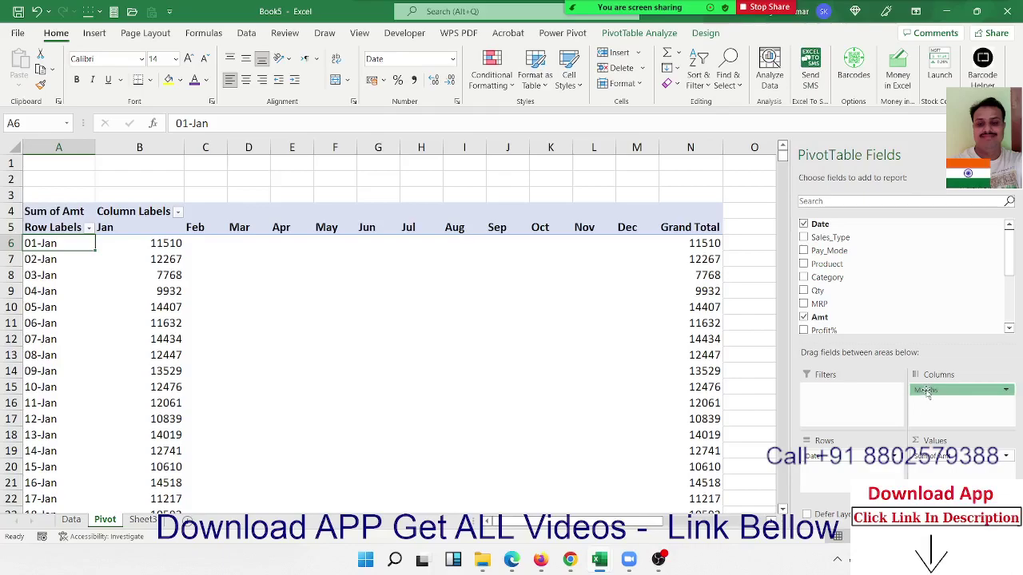
drag(926, 391, 827, 399)
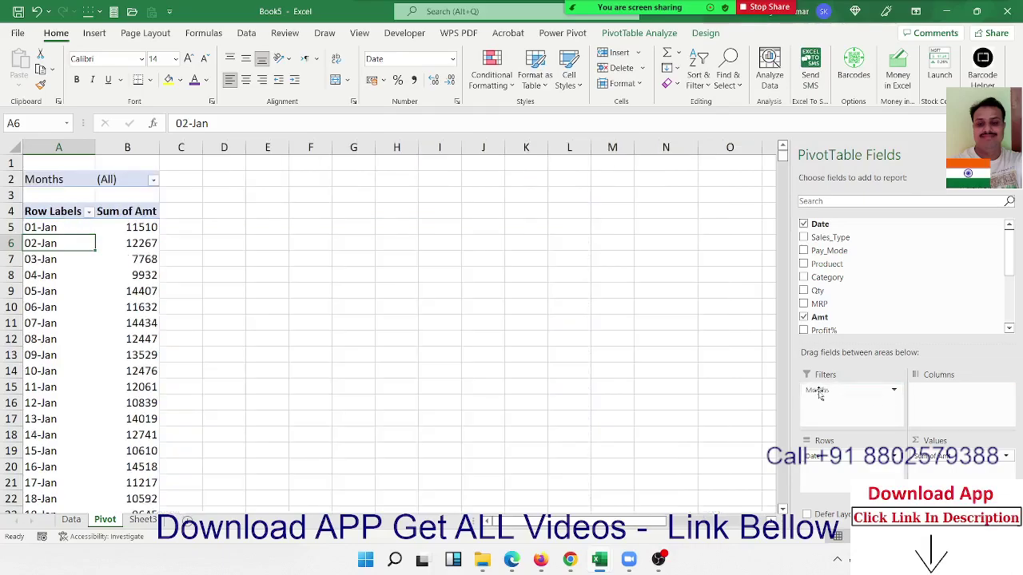
click(818, 391)
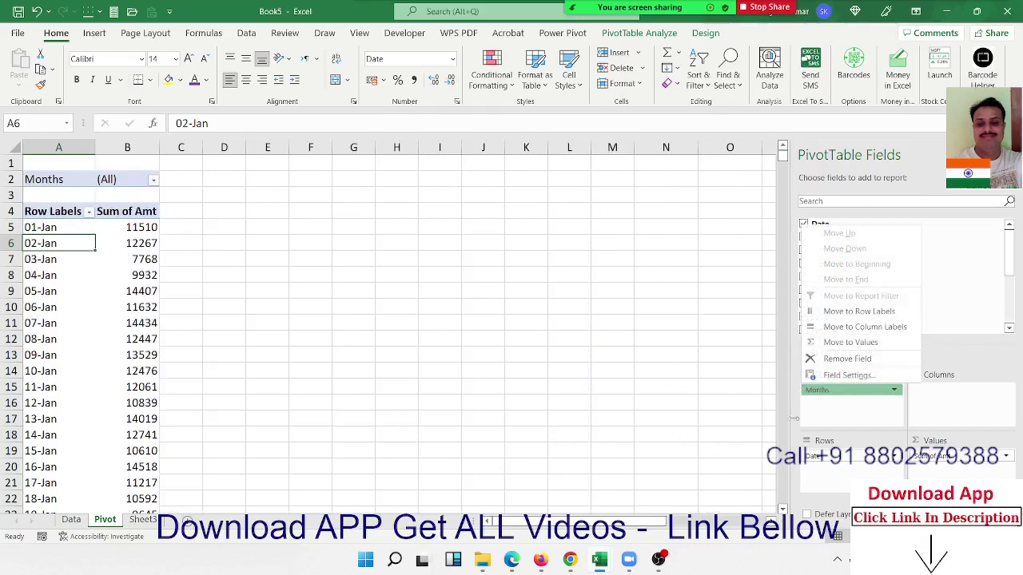
click(484, 406)
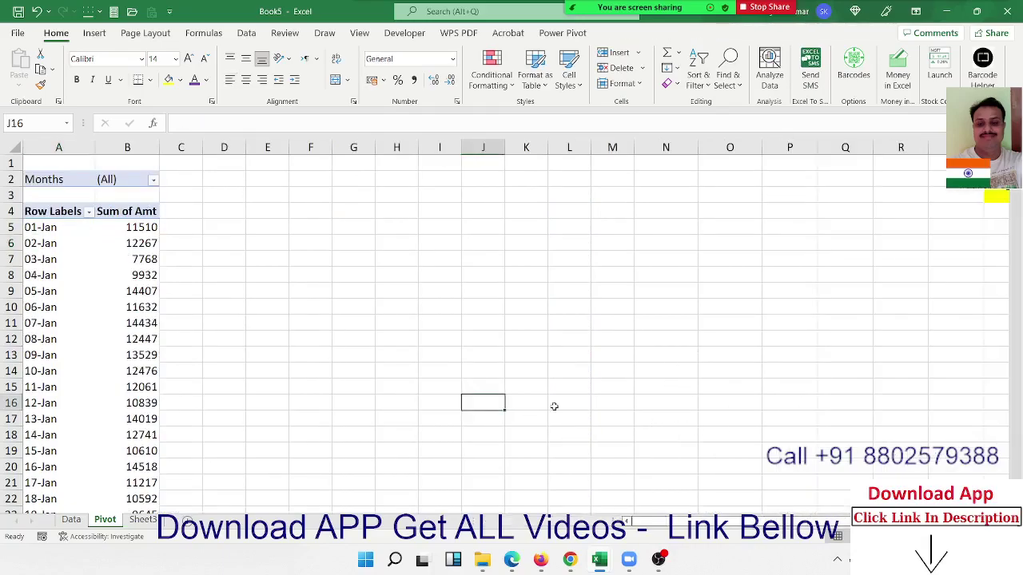
click(484, 148)
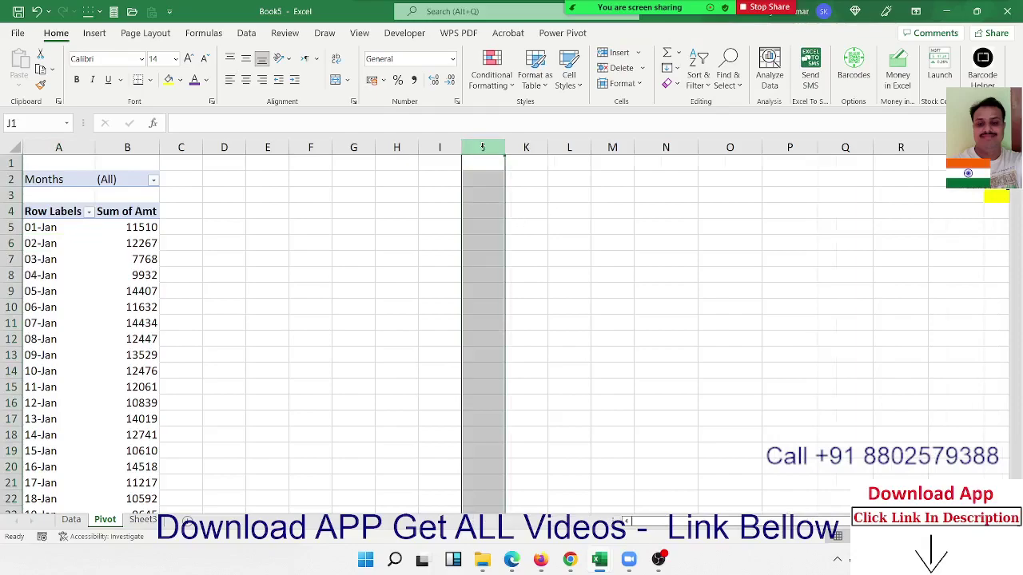